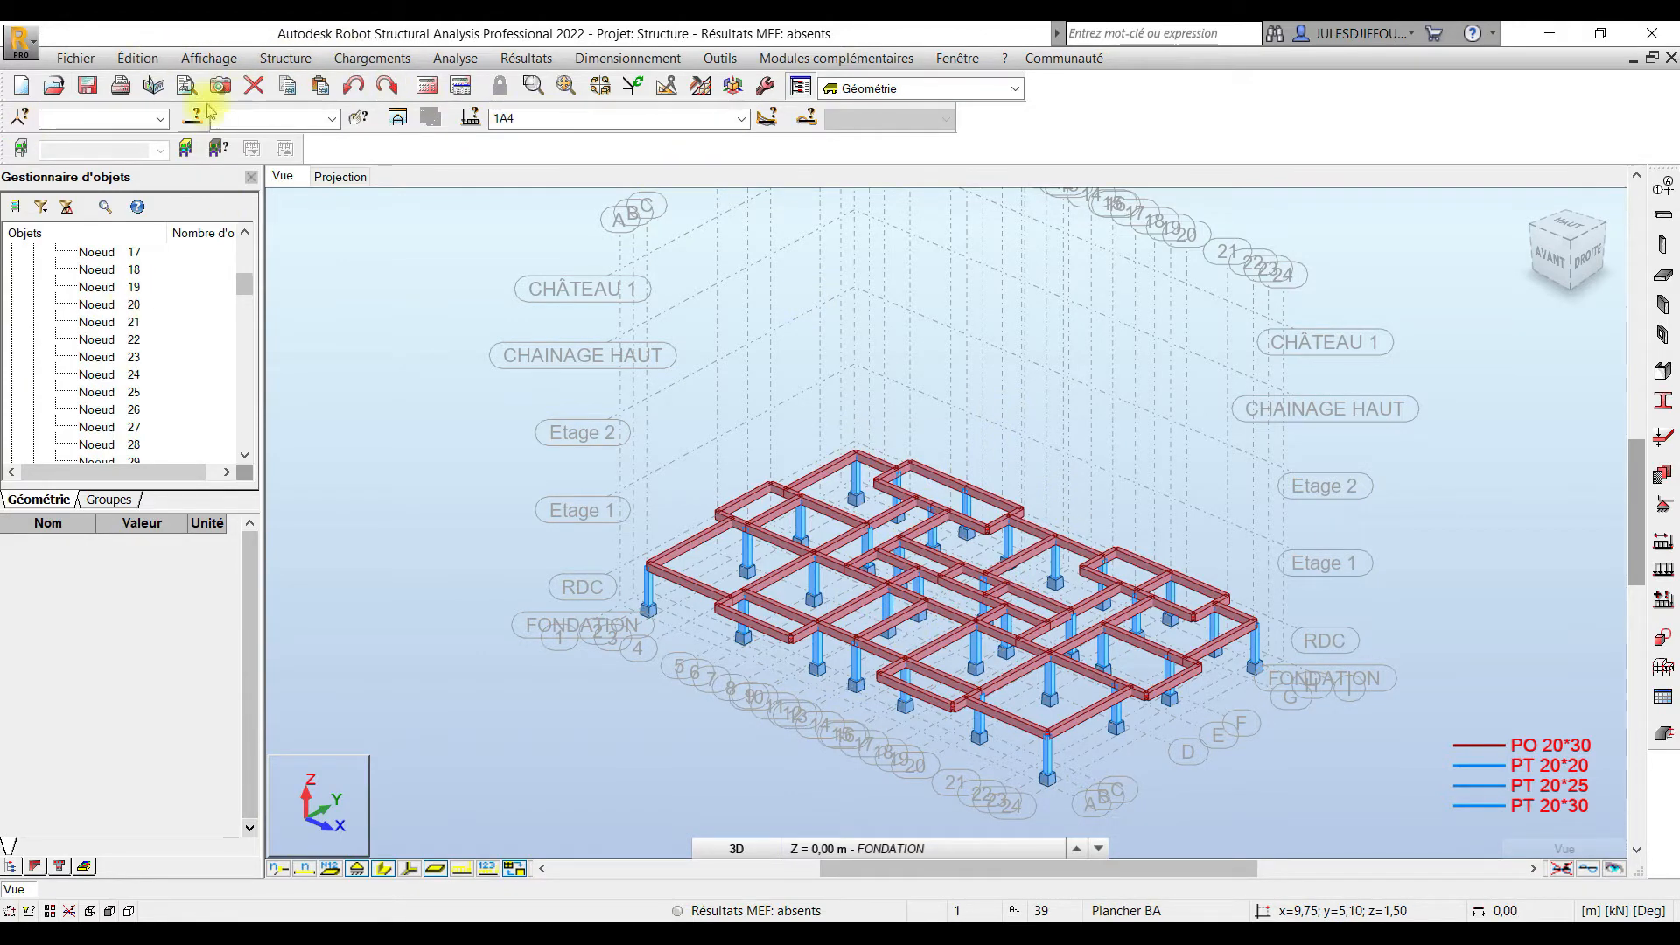
Start defining a cladding object (Bardages) and review its available load distribution options (Rép. des charges).
{"action": "left_click", "coordinate": [273, 60]}
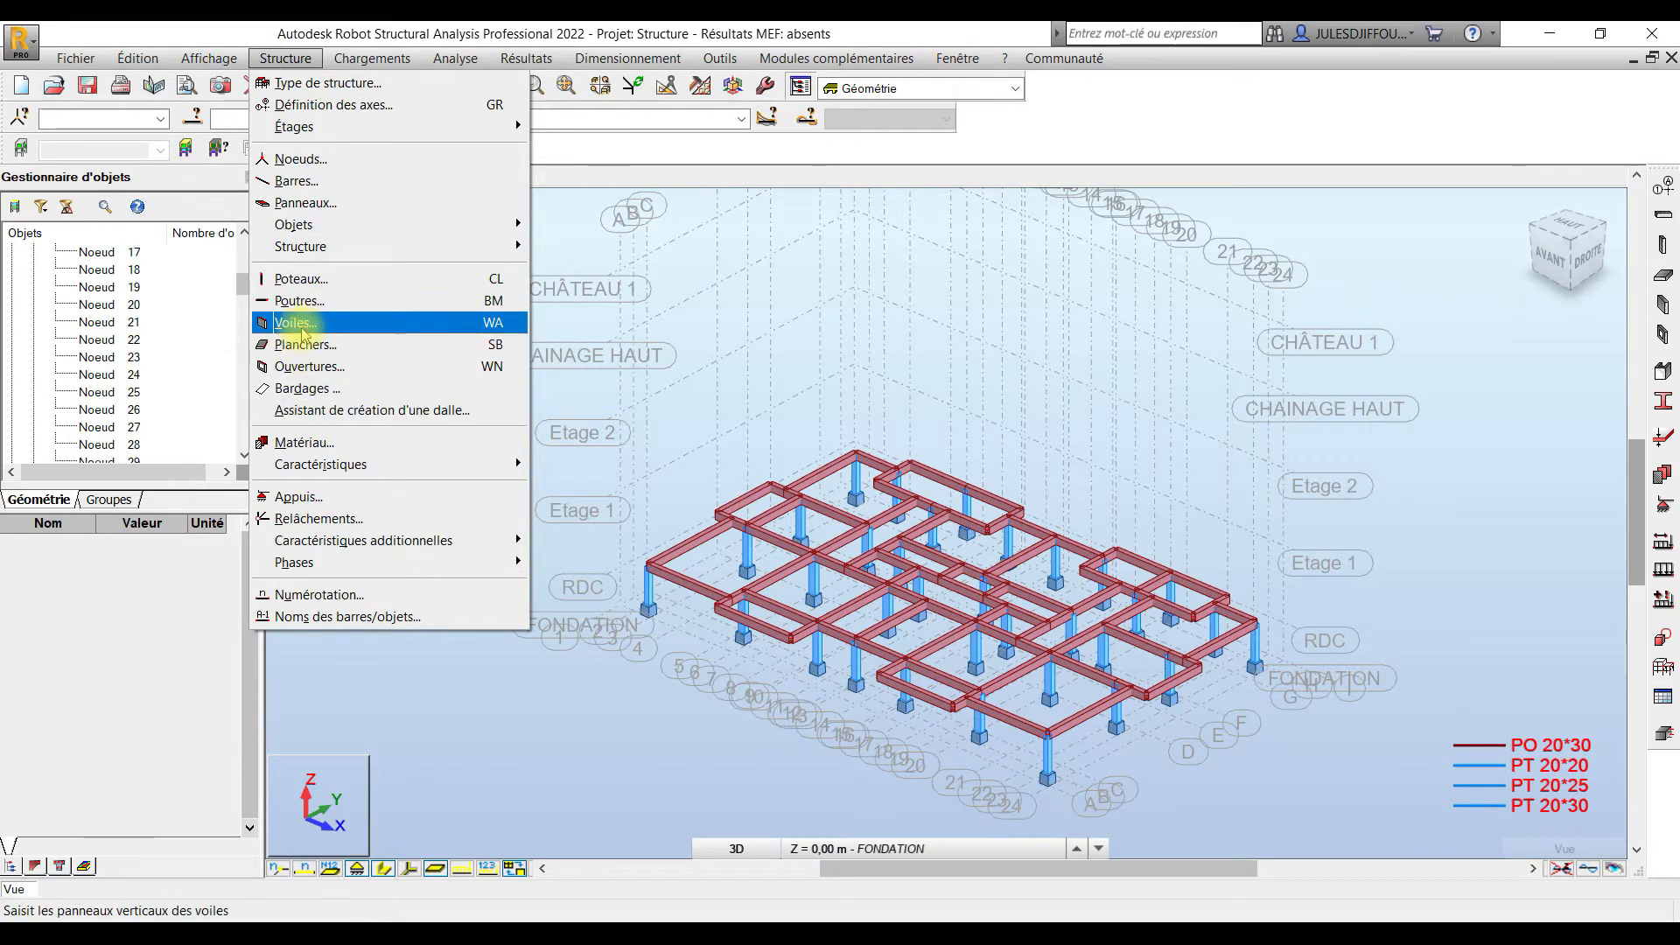
{"action": "left_click", "coordinate": [329, 394]}
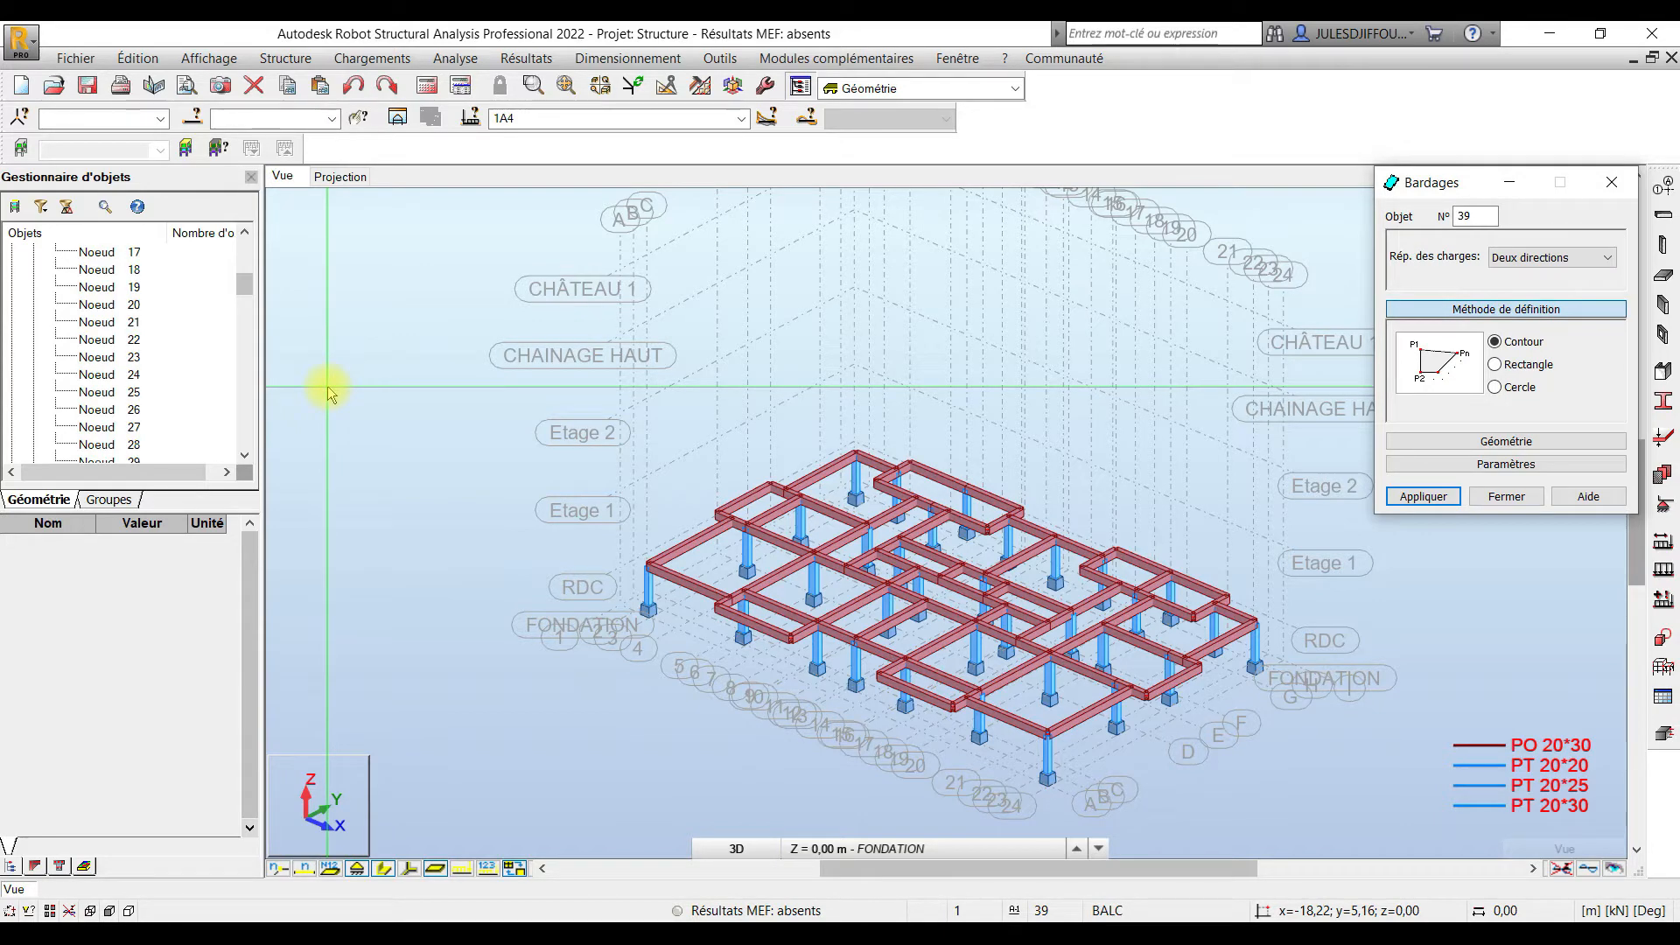
{"action": "left_click", "coordinate": [328, 388]}
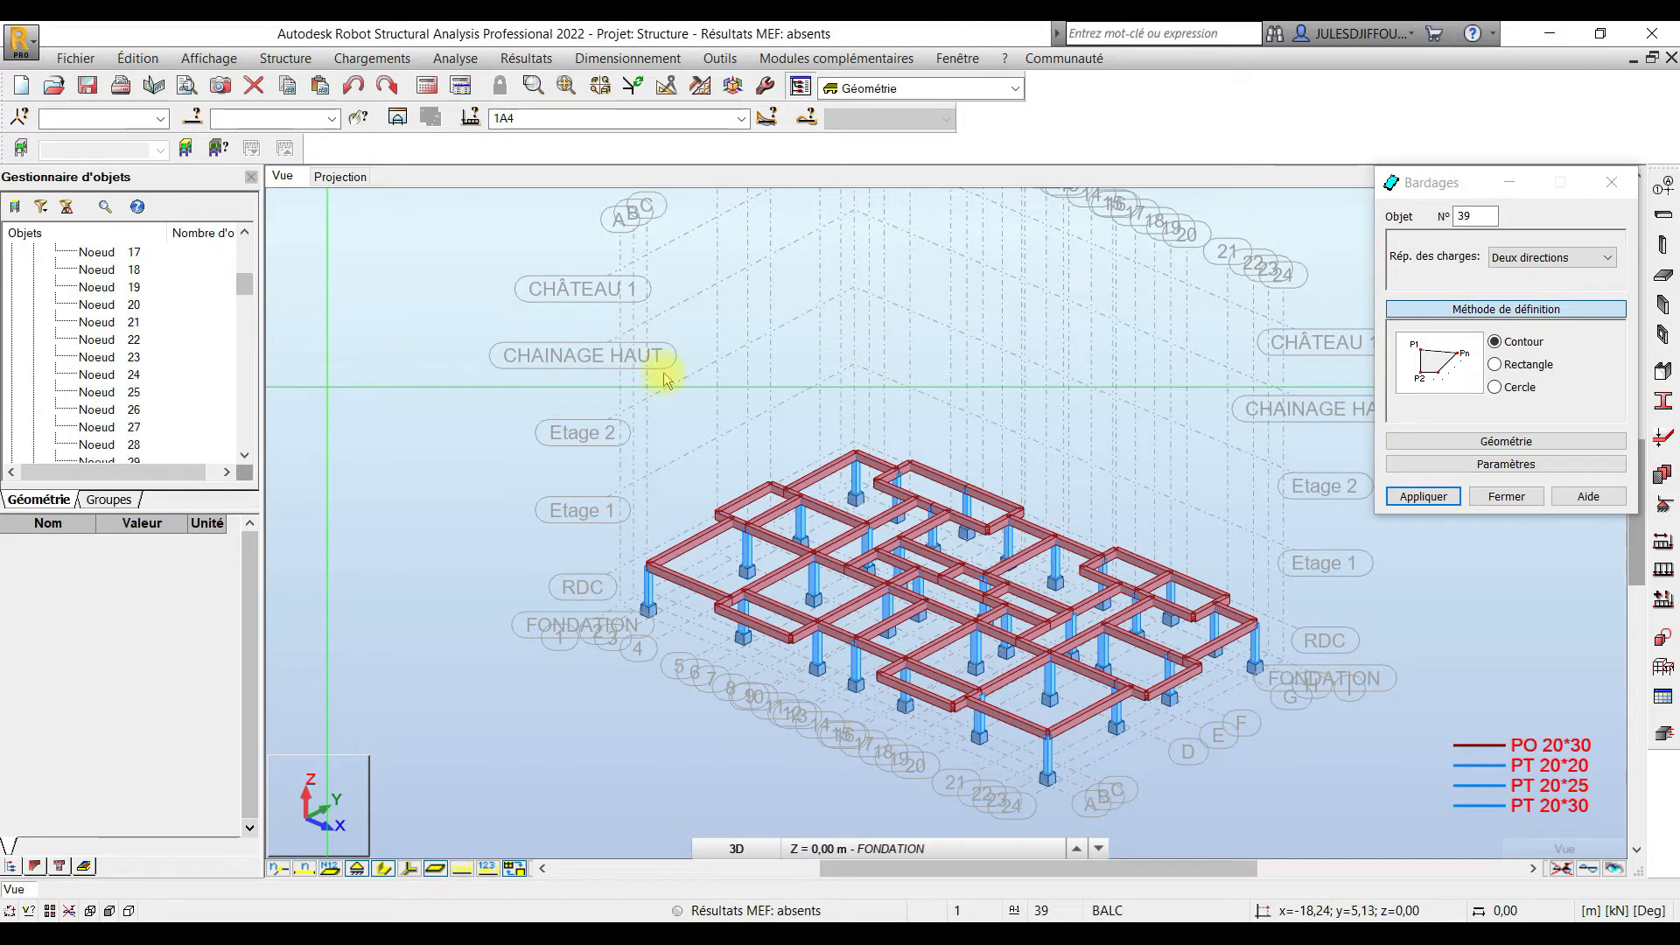
{"action": "left_click", "coordinate": [1529, 259]}
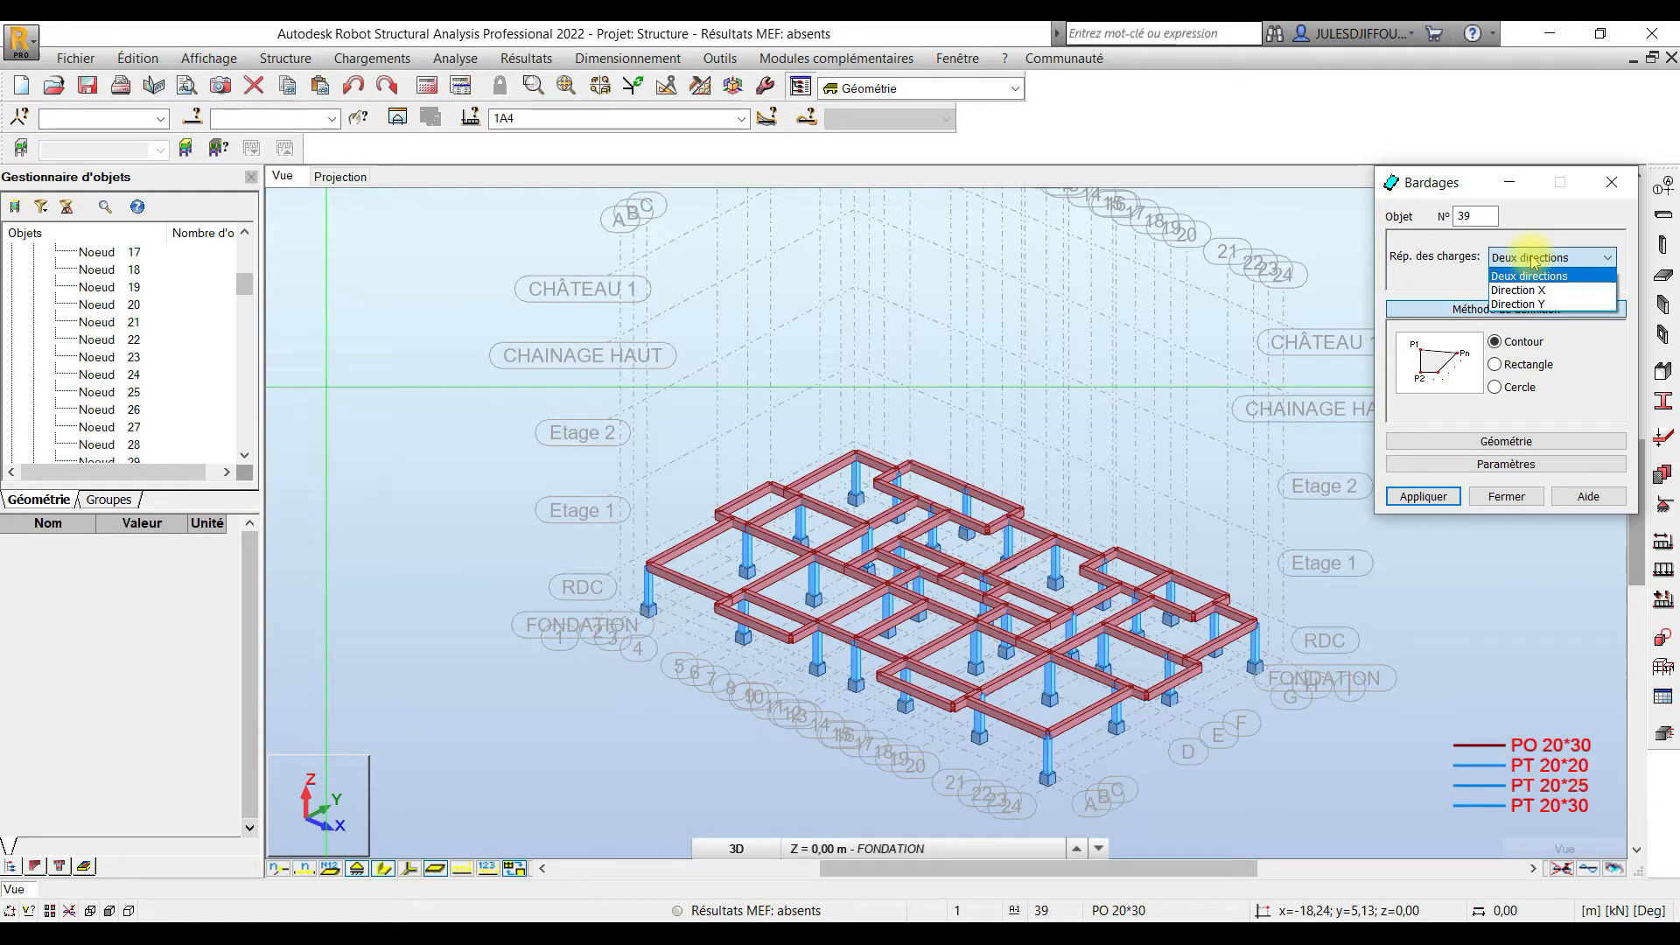
{"action": "left_click", "coordinate": [1531, 259]}
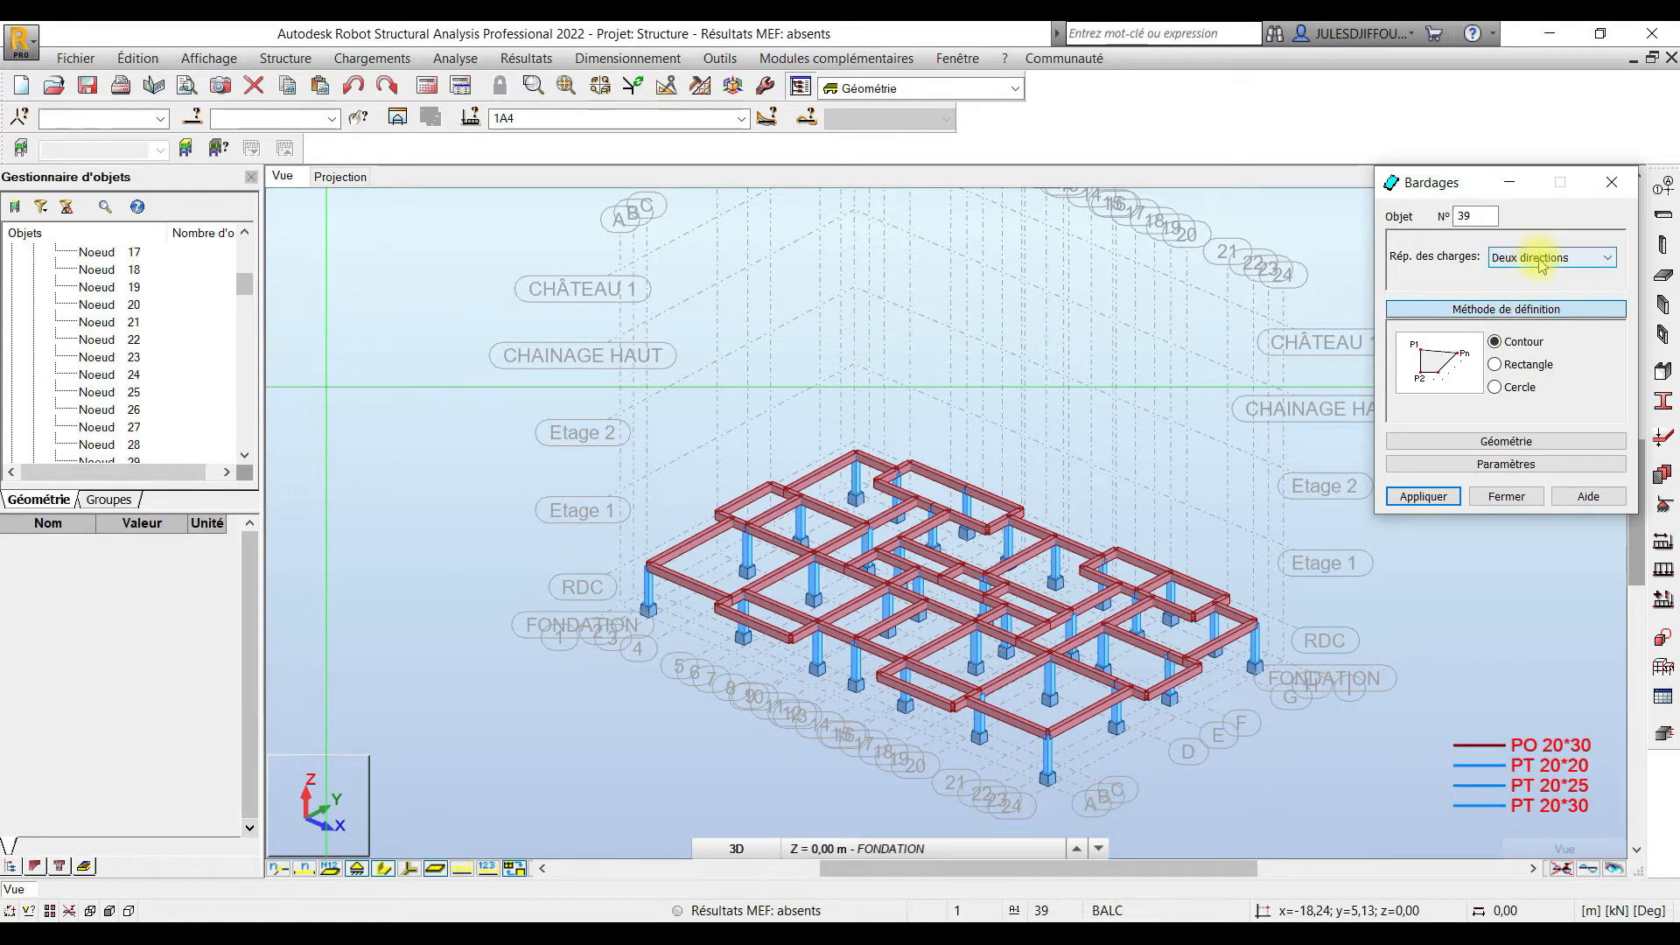
{"action": "left_click", "coordinate": [1540, 261]}
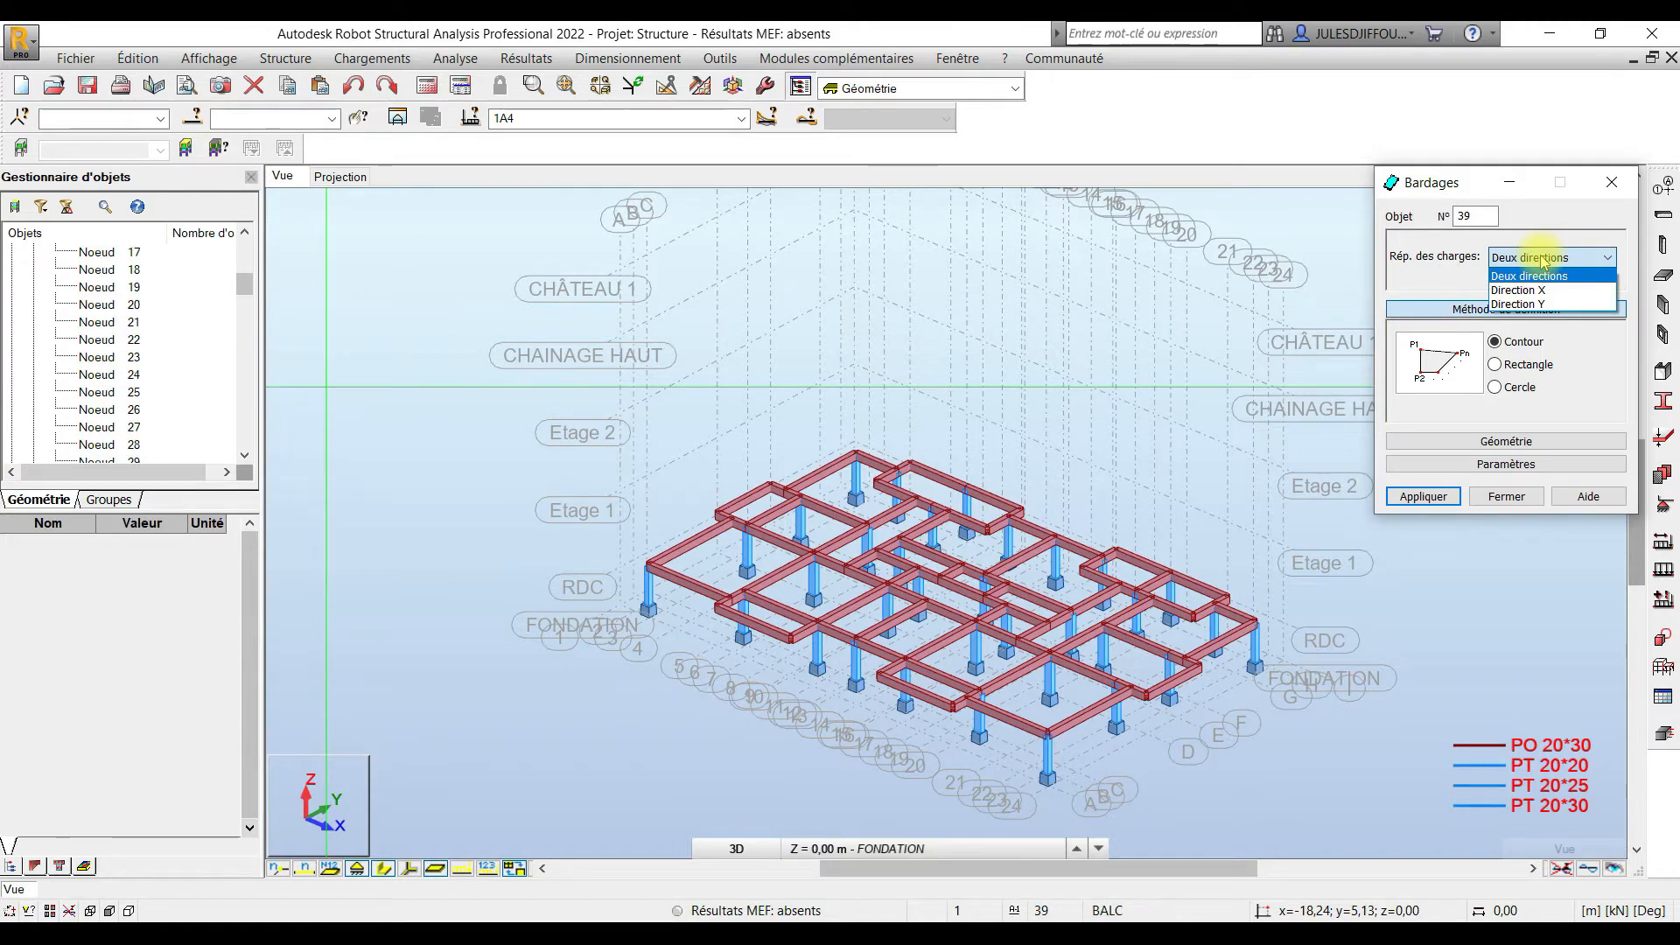
{"action": "left_click", "coordinate": [1544, 261]}
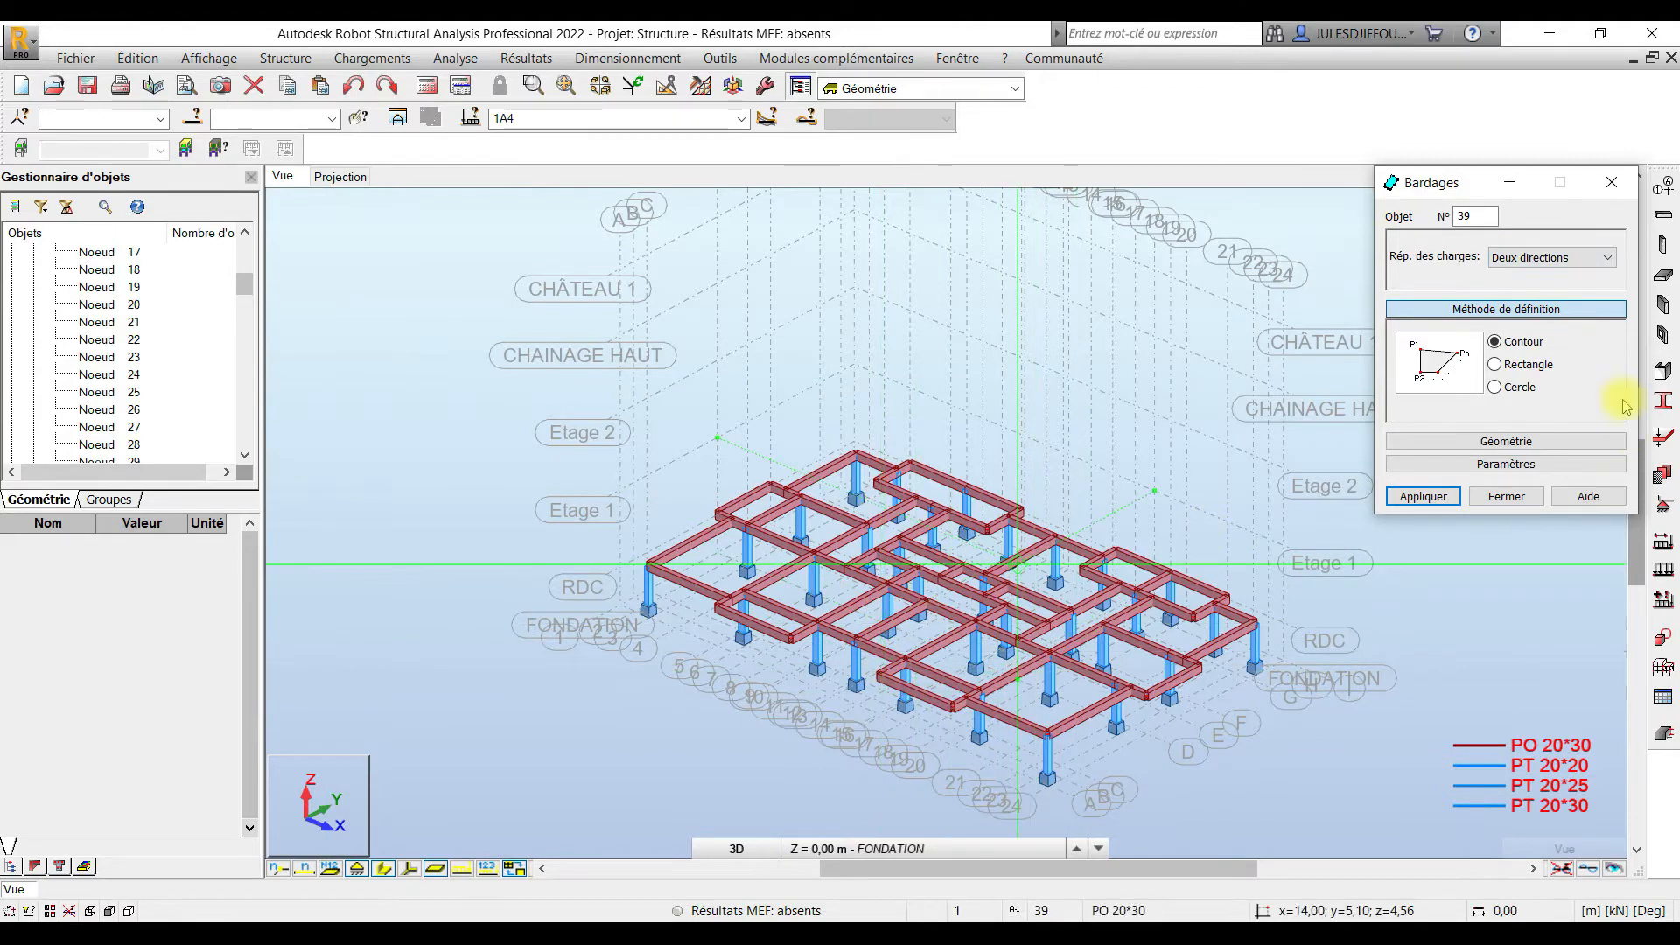
{"action": "left_click", "coordinate": [1493, 500]}
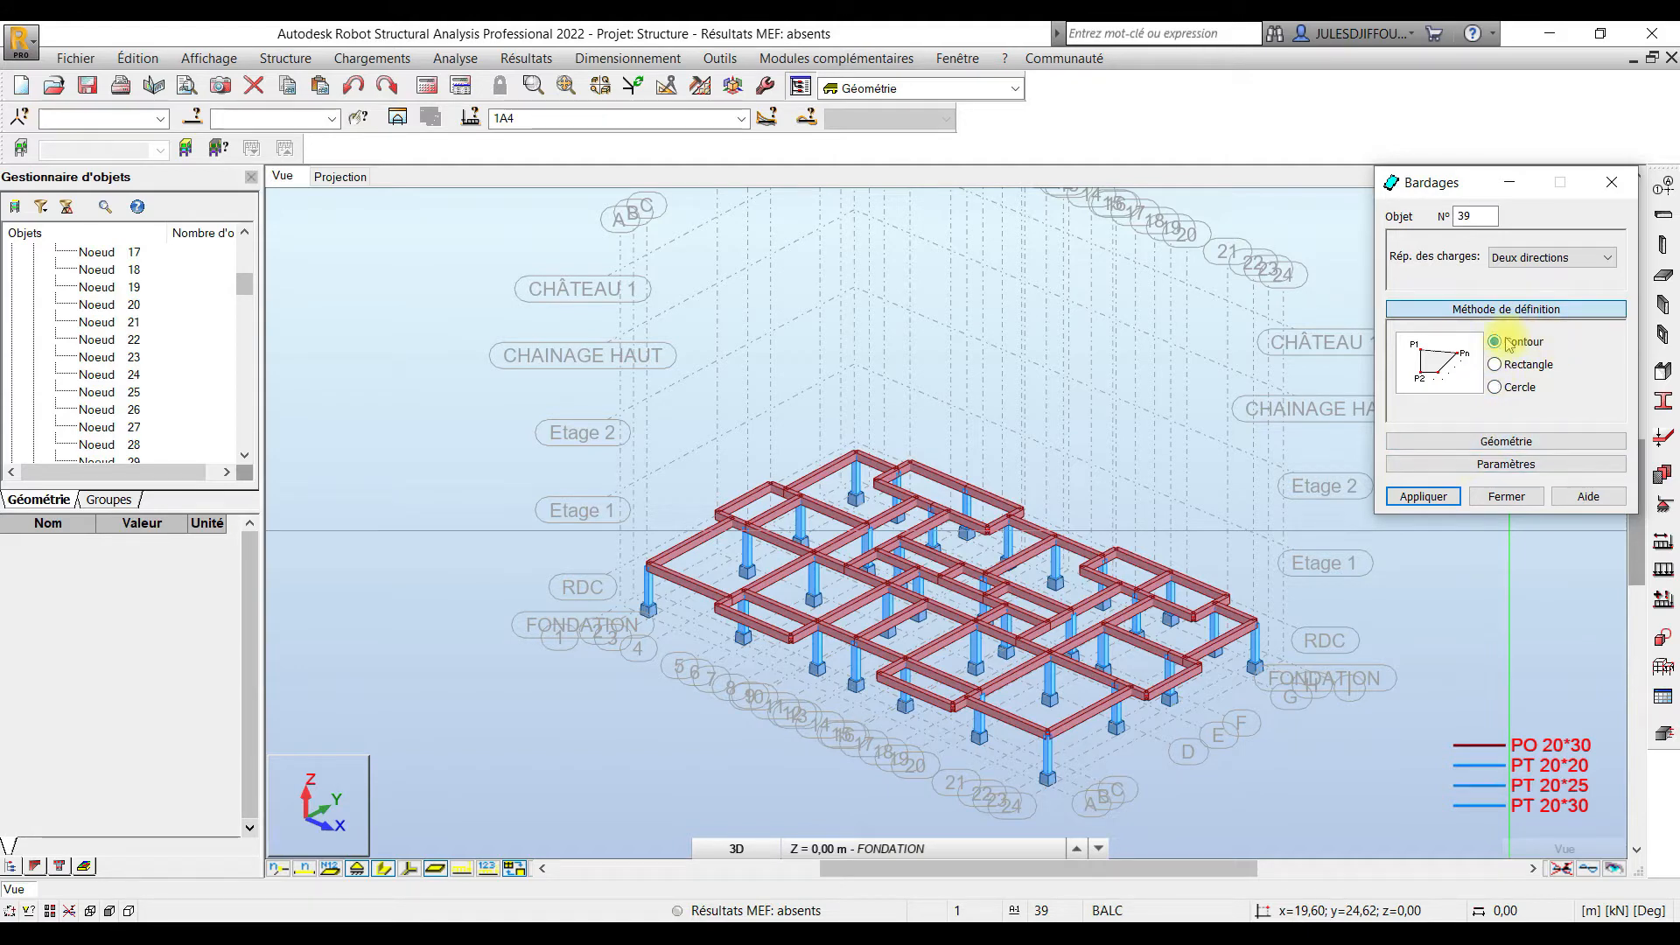
Display the RDC level at Z = 1,50 m in plan projection.
{"action": "left_click", "coordinate": [330, 176]}
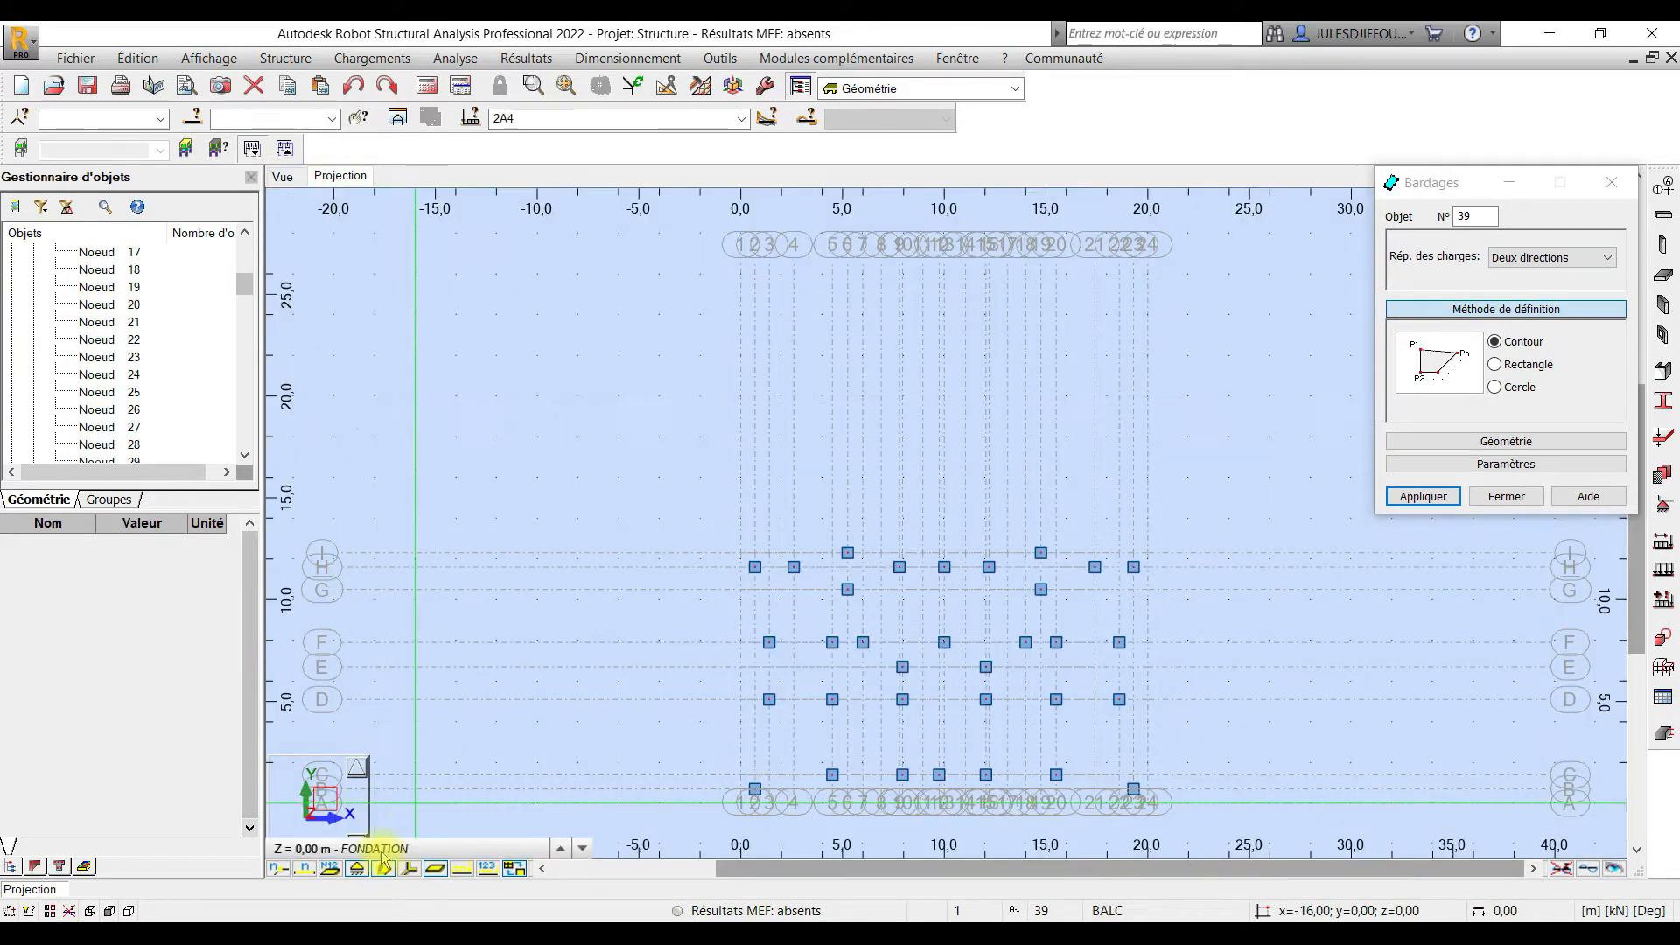
{"action": "left_click", "coordinate": [382, 849]}
{"action": "left_click", "coordinate": [347, 776]}
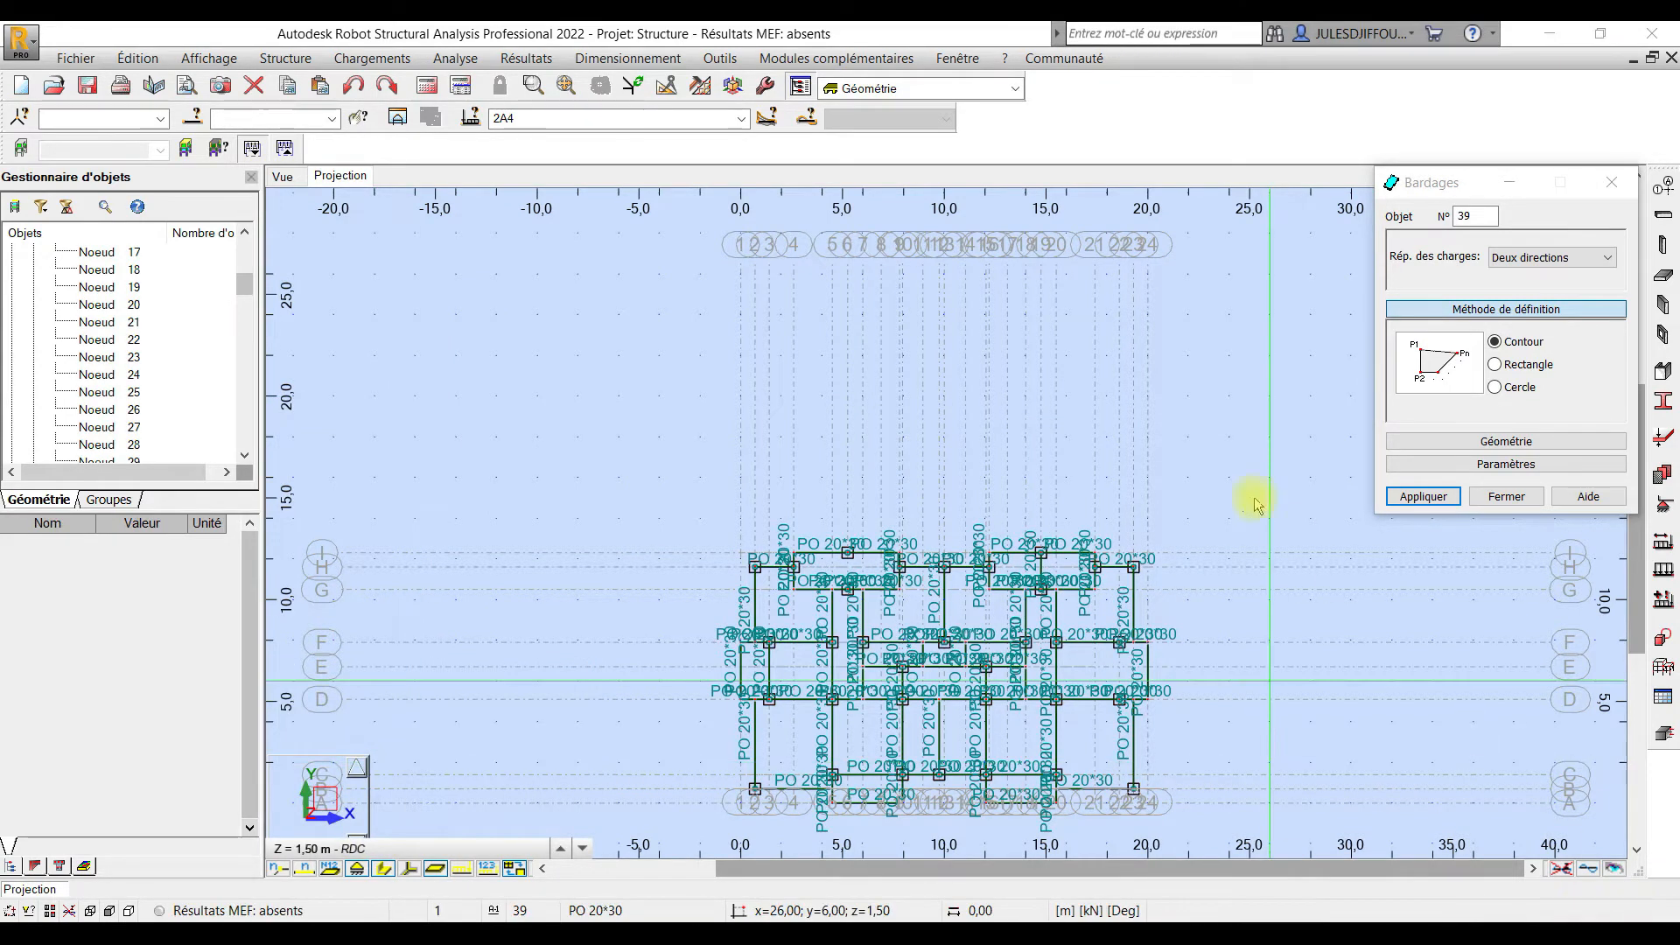
Set the cladding to be defined by Contour, with its load distribution in Direction X.
{"action": "left_click", "coordinate": [1505, 347]}
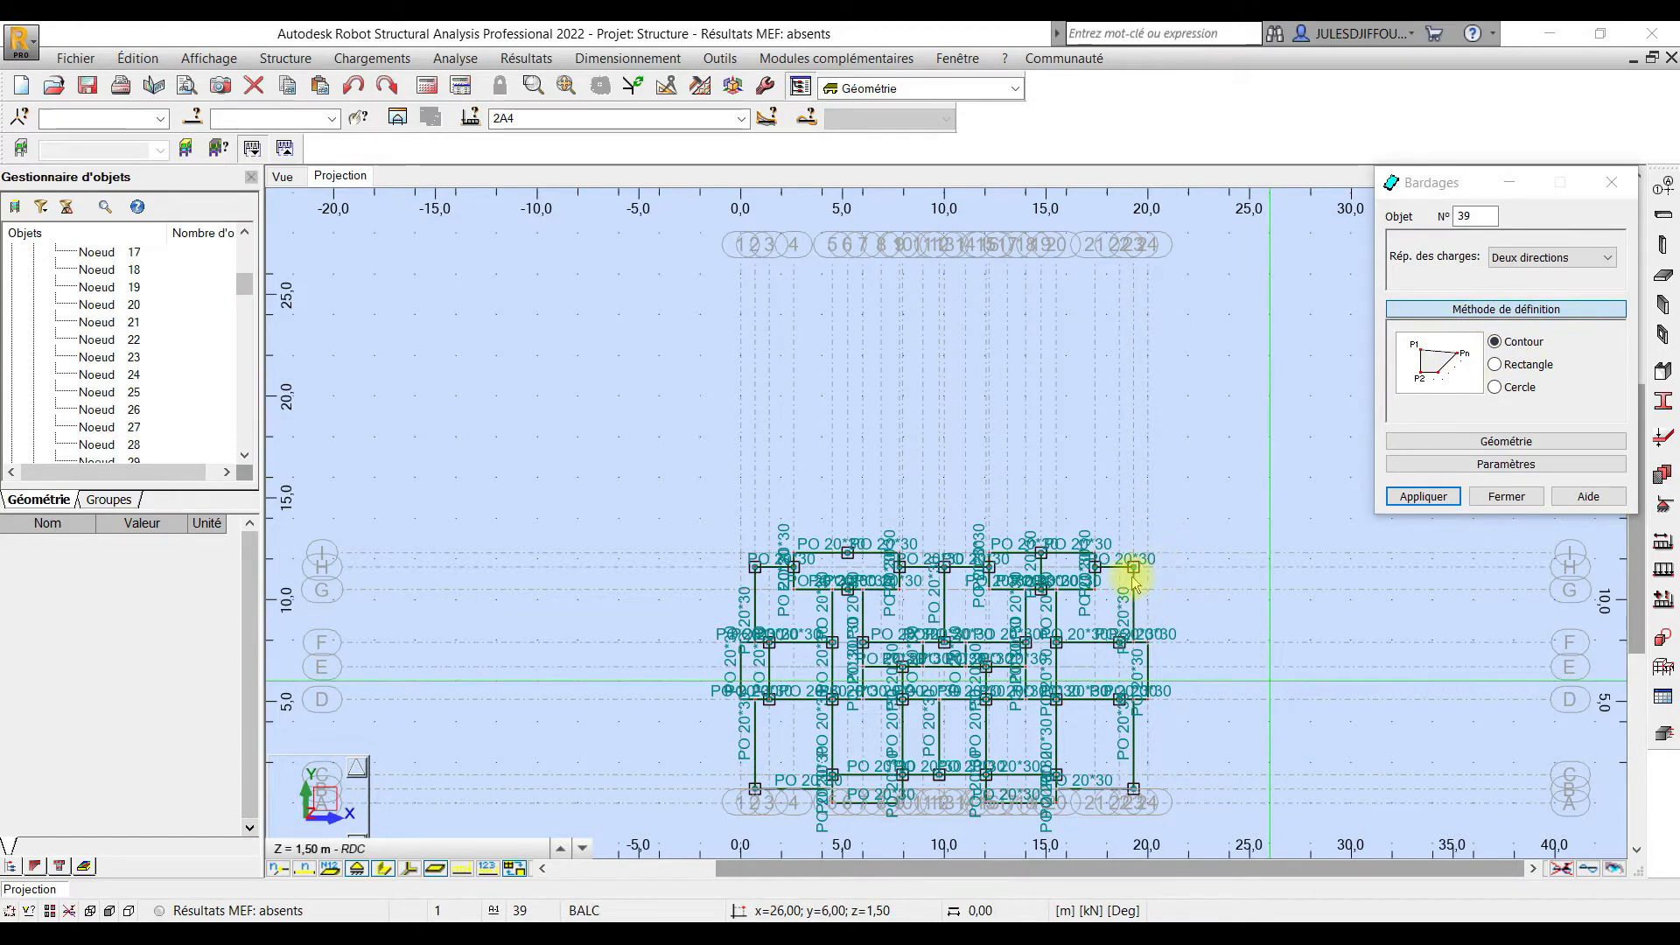
{"action": "scroll", "coordinate": [966, 622], "scroll_direction": "up", "scroll_amount": 5}
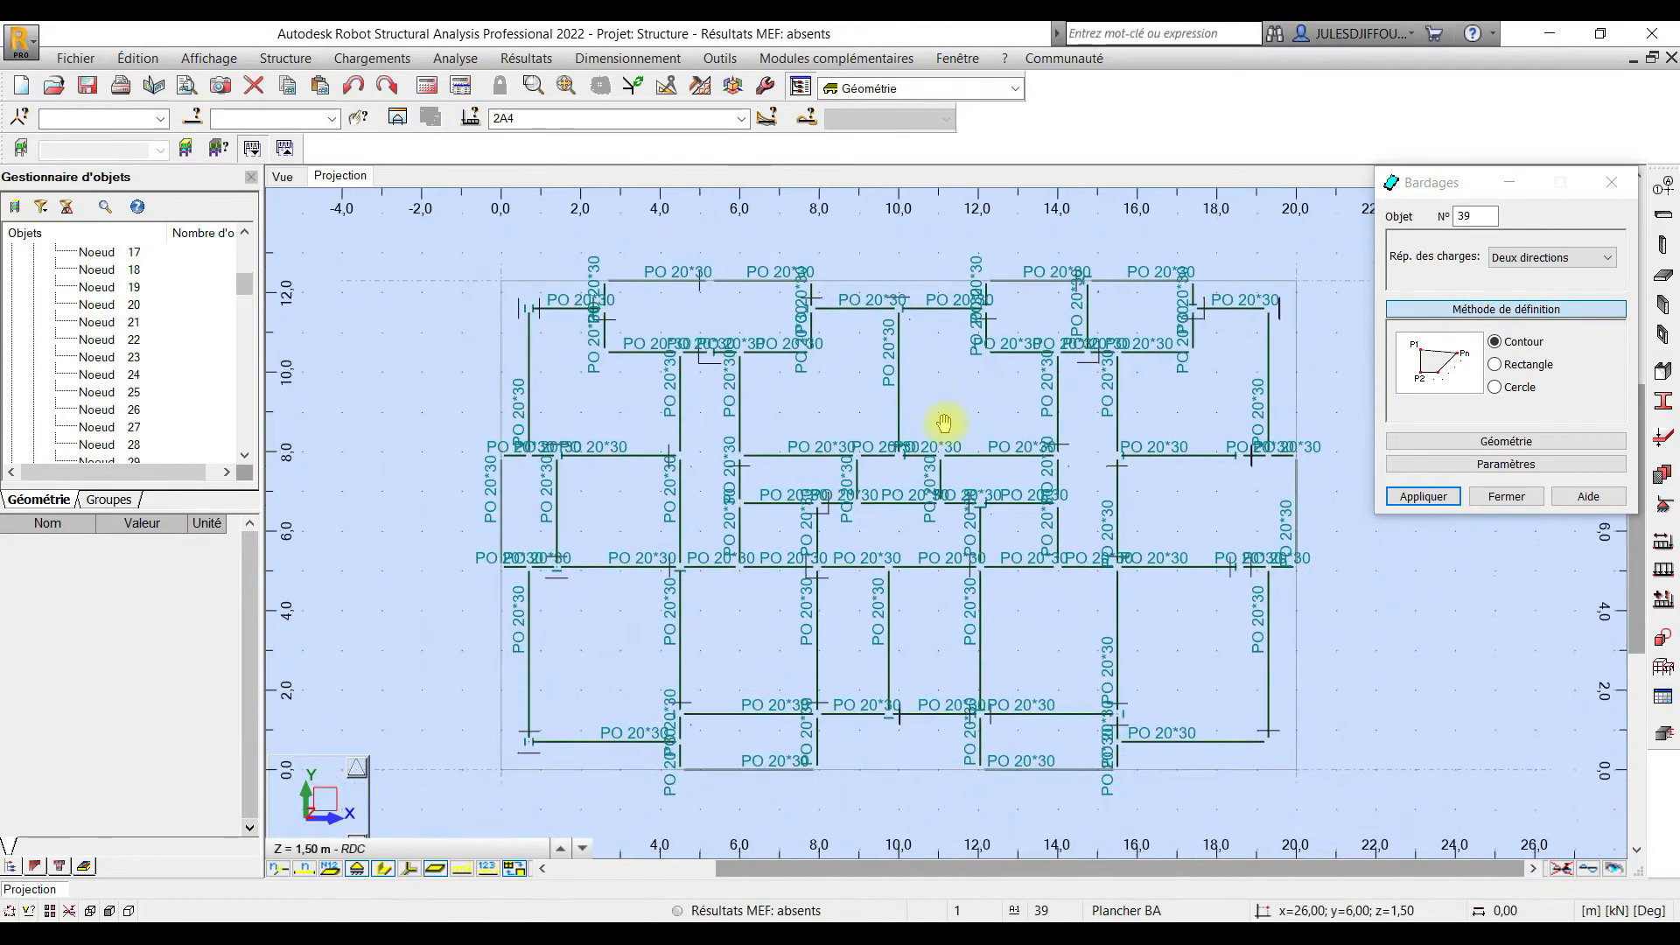
{"action": "left_click", "coordinate": [1585, 258]}
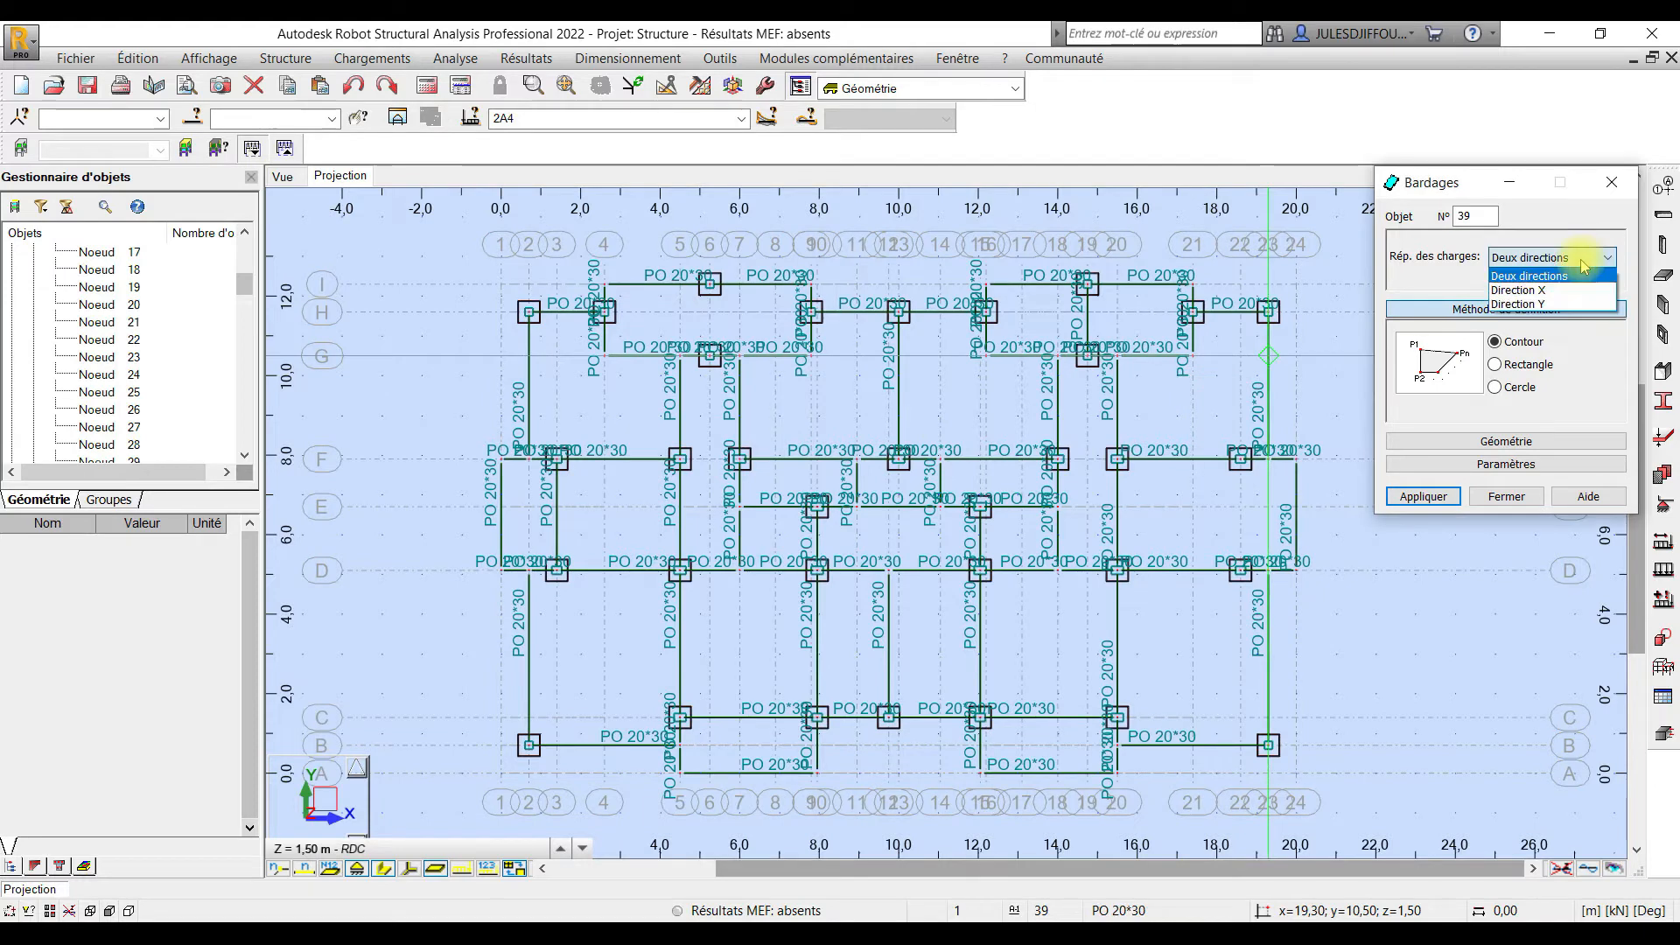
{"action": "left_click", "coordinate": [1522, 280]}
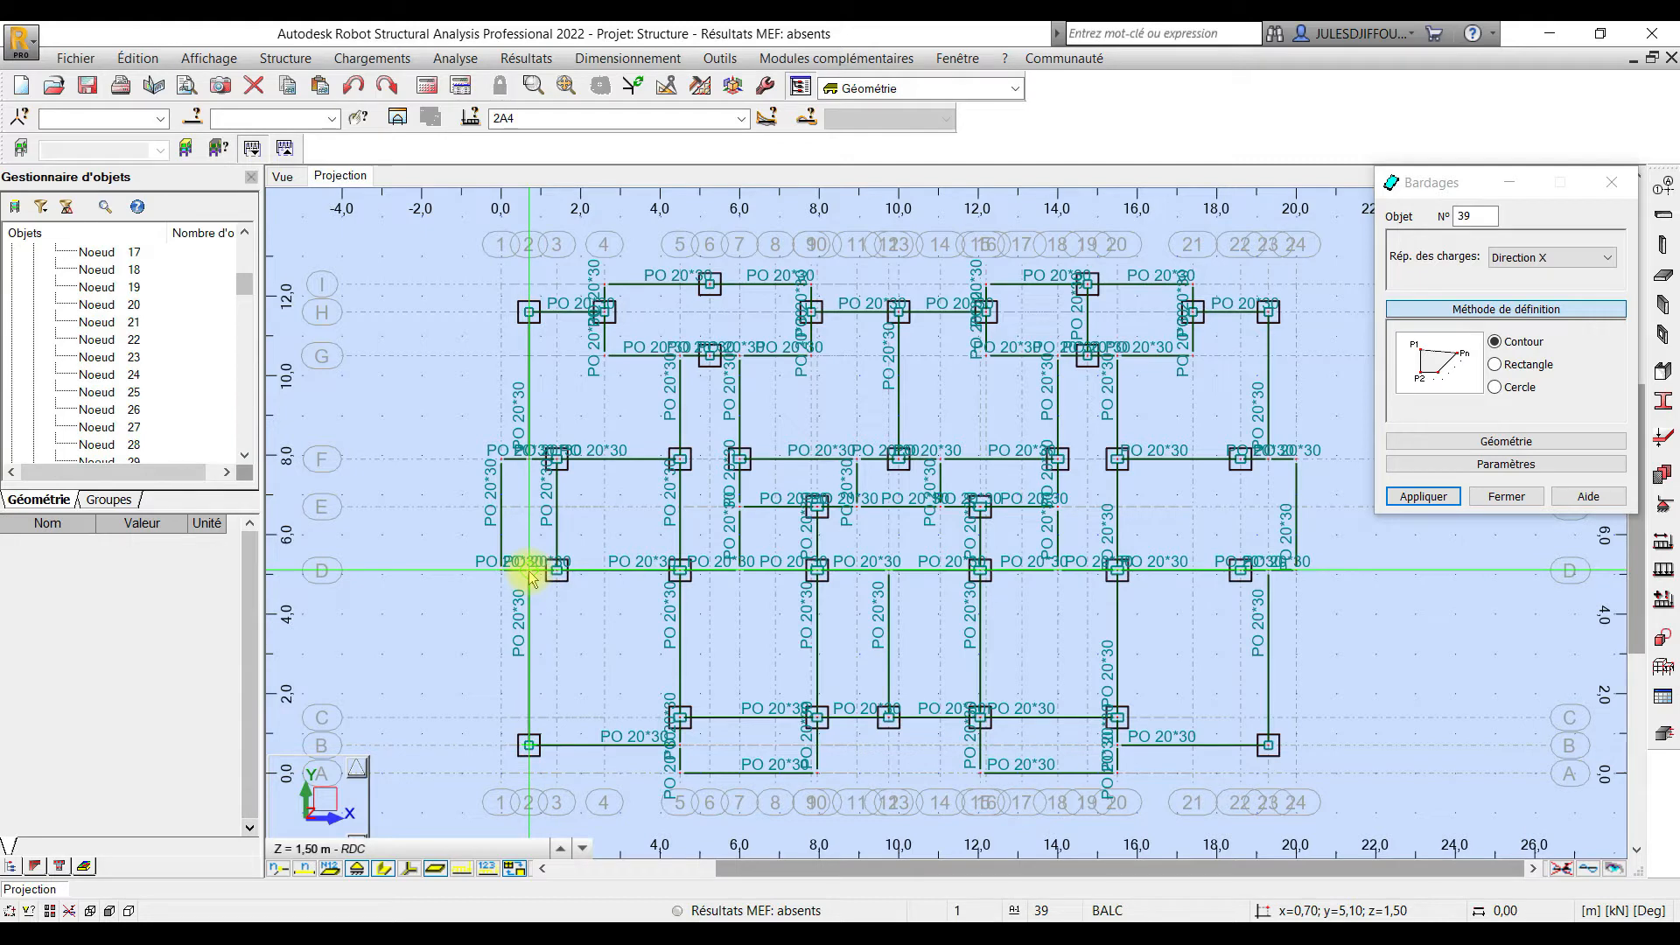
Trace the cladding contour along the outer beams from axis crossing B/2 past D/1, F/2, H/2 and I/4 to the column at x=7,80, y=11,60.
{"action": "left_click", "coordinate": [501, 570]}
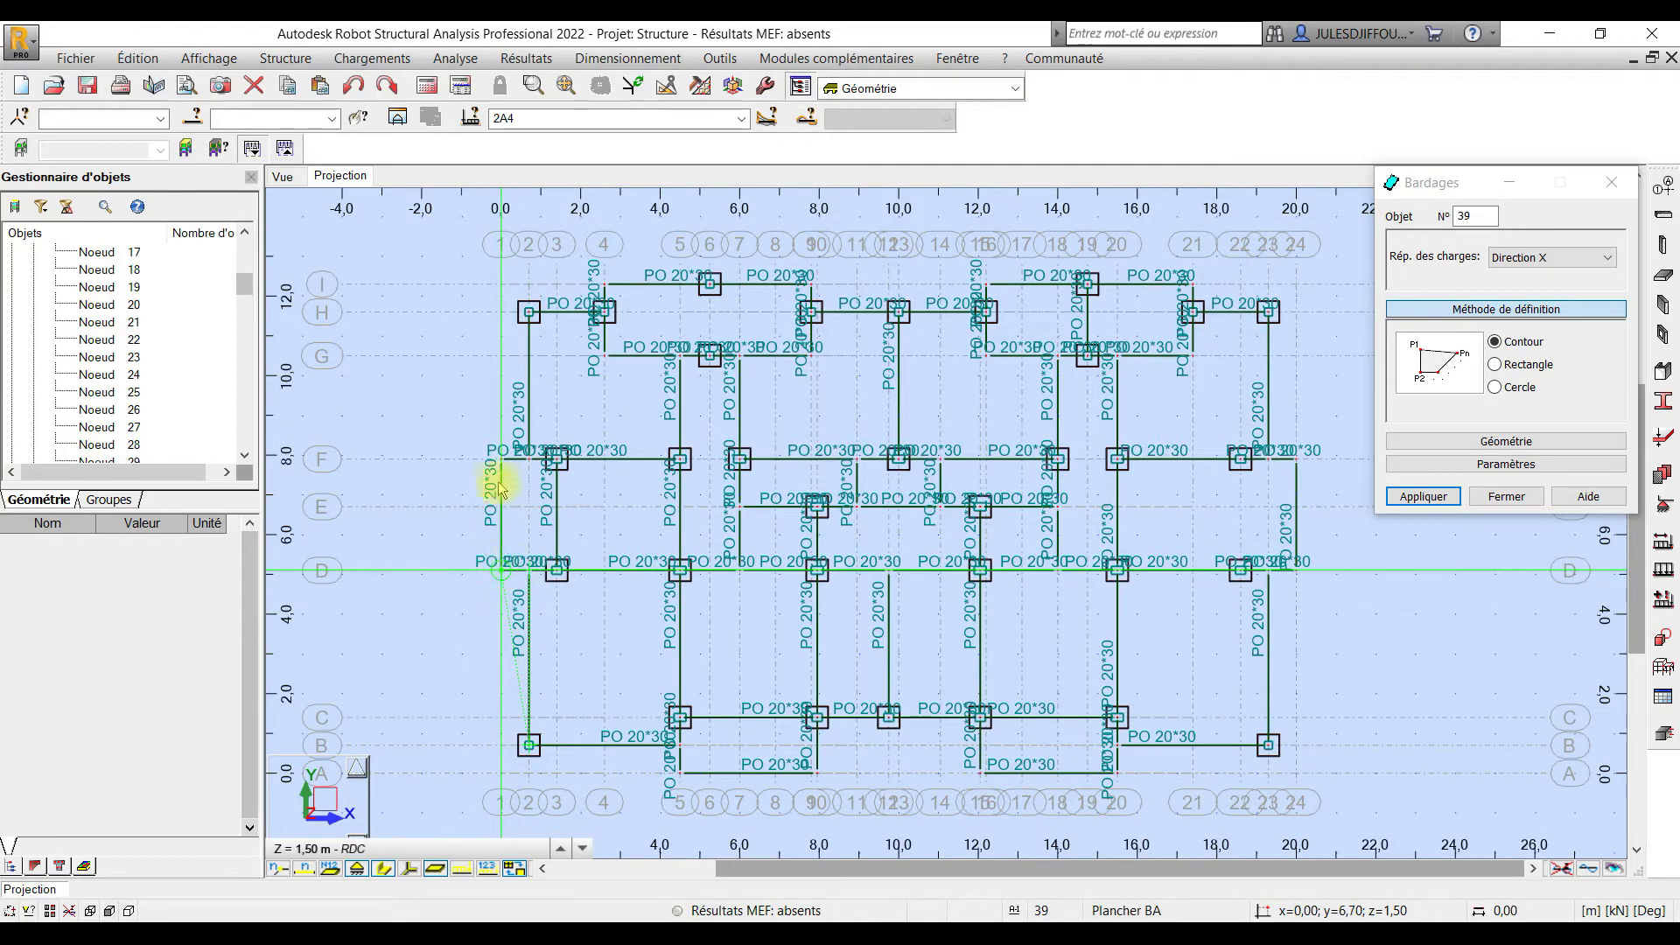
{"action": "left_click", "coordinate": [529, 459]}
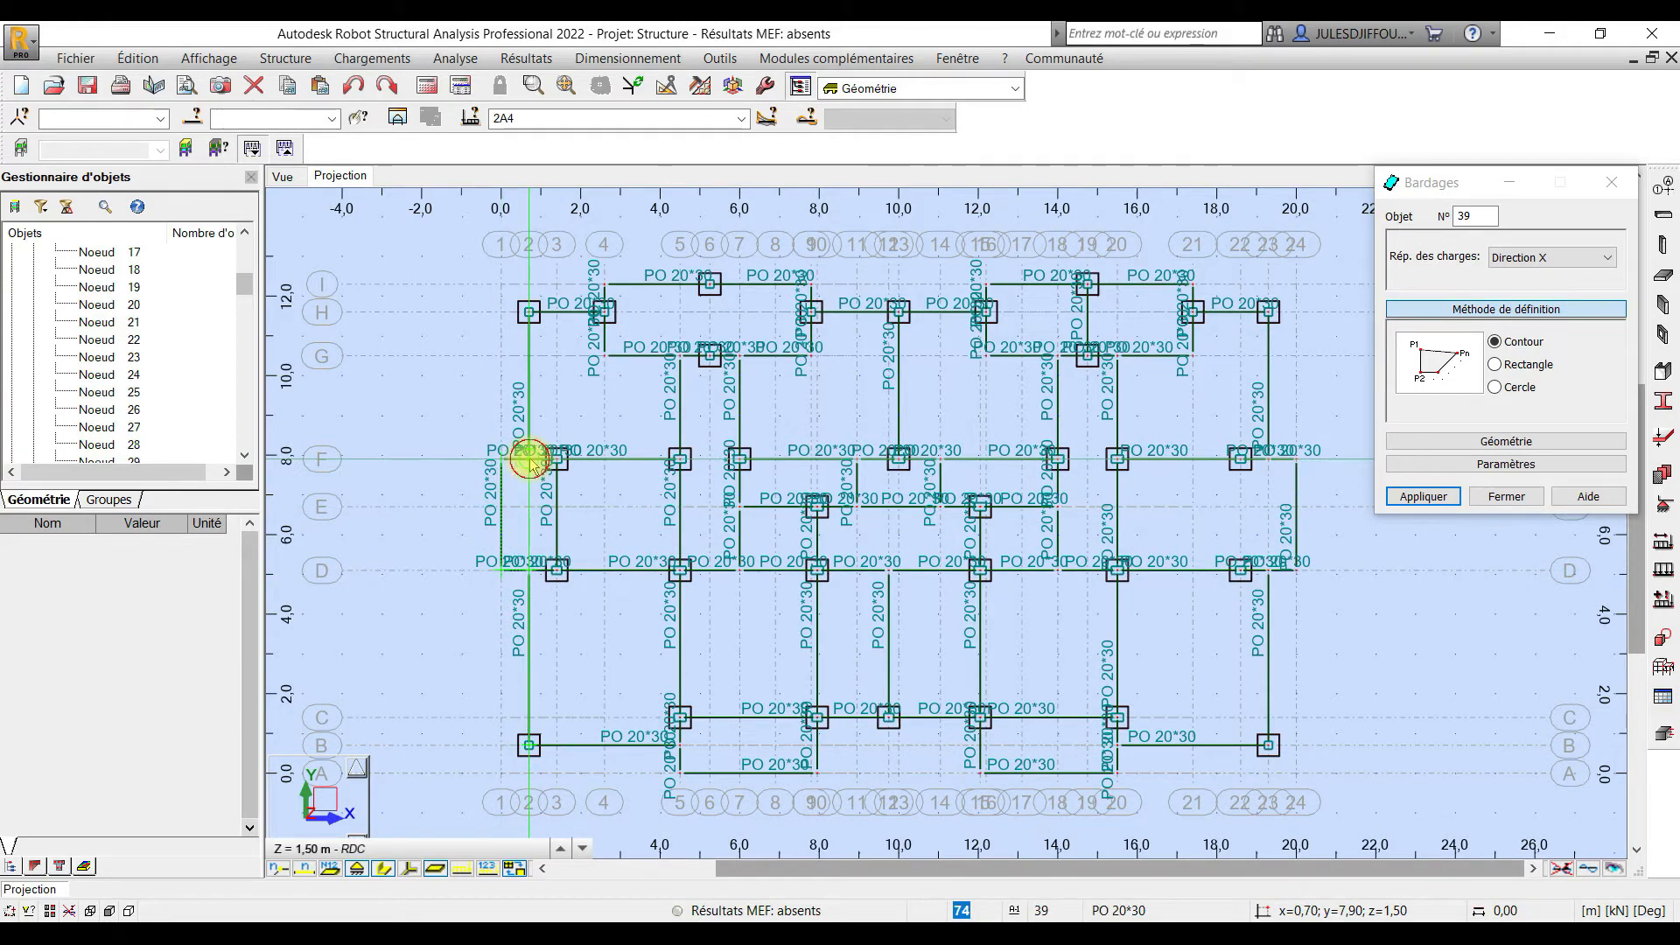
{"action": "left_click", "coordinate": [529, 312]}
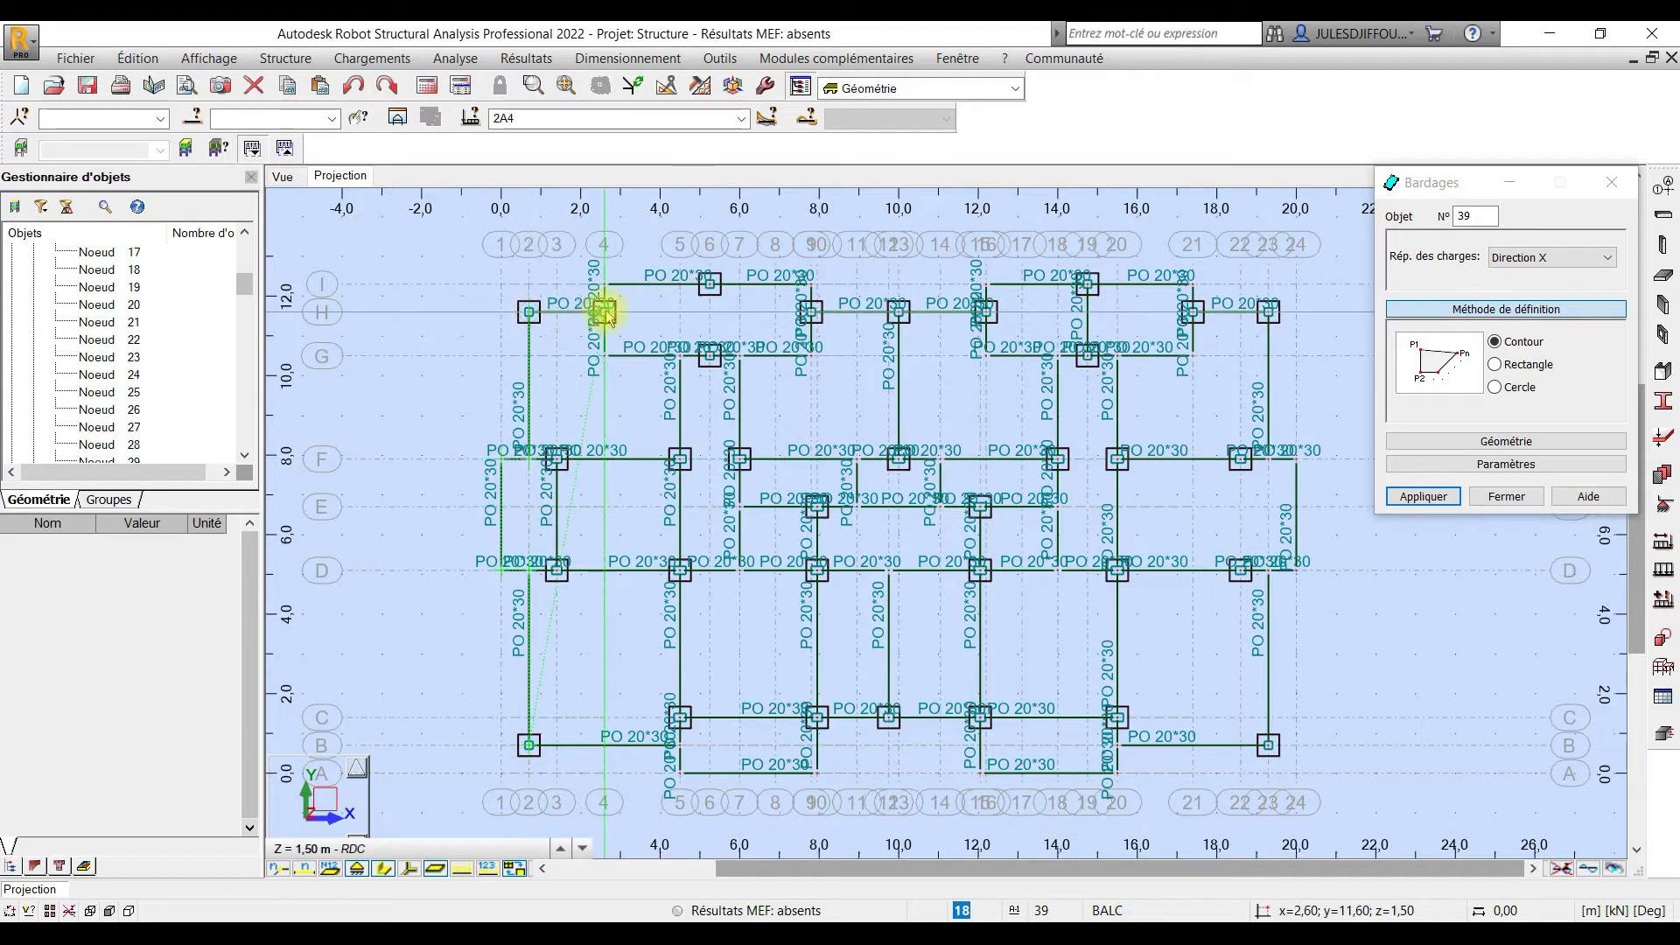
{"action": "left_click", "coordinate": [605, 312]}
{"action": "left_click", "coordinate": [603, 282]}
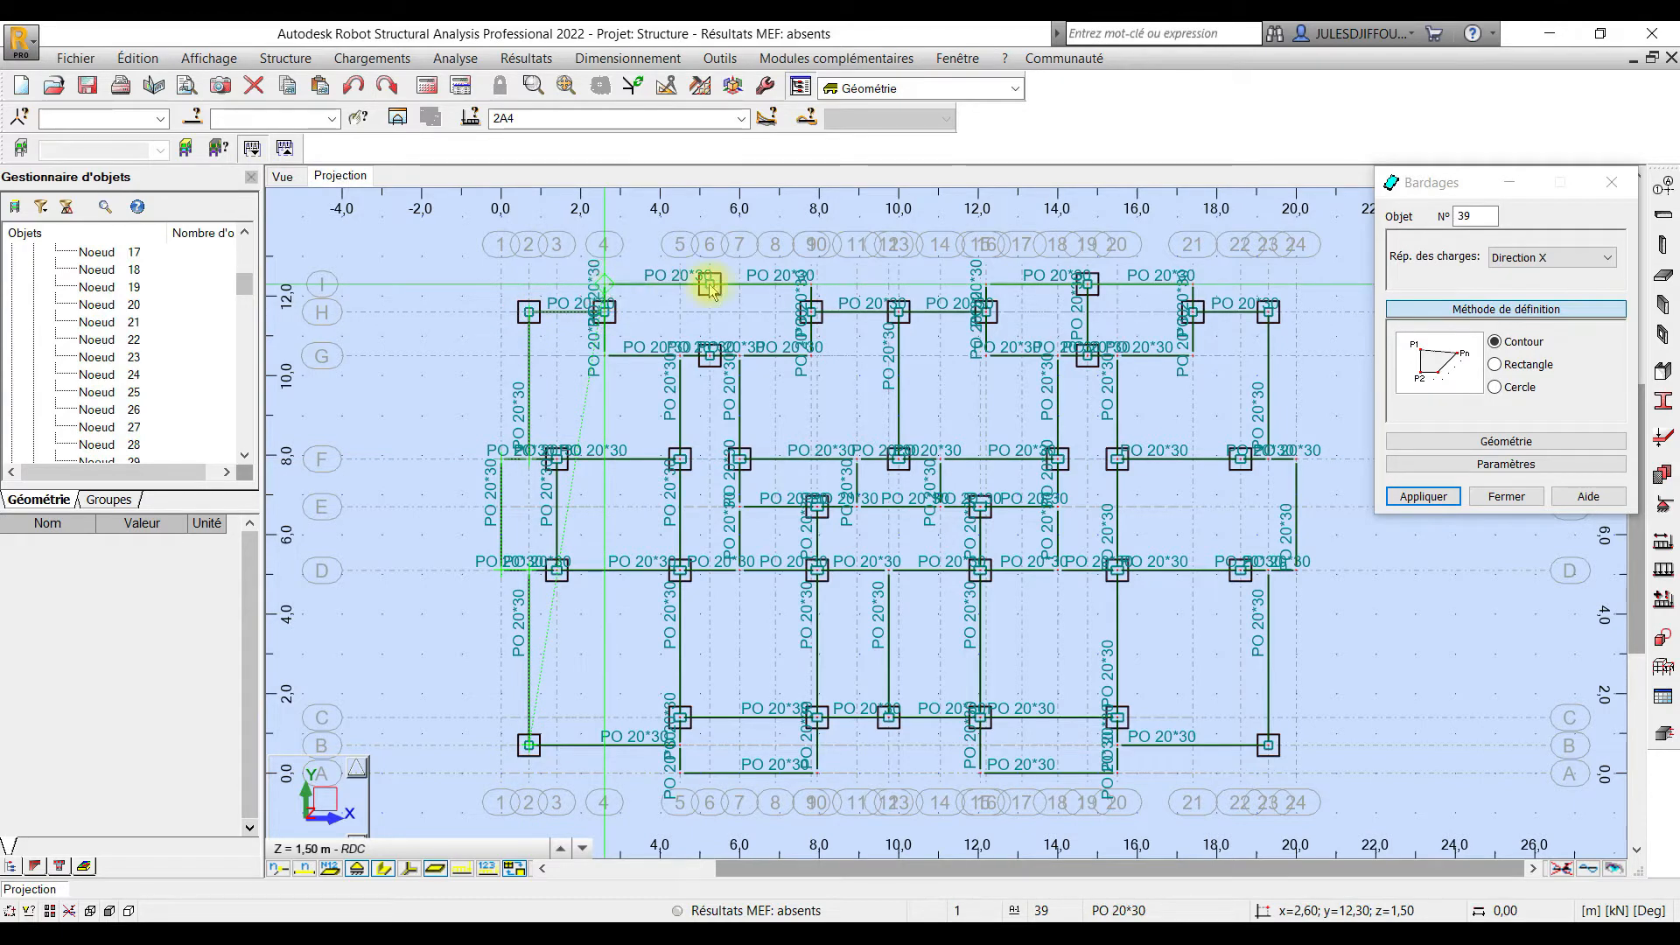
{"action": "left_click", "coordinate": [812, 312]}
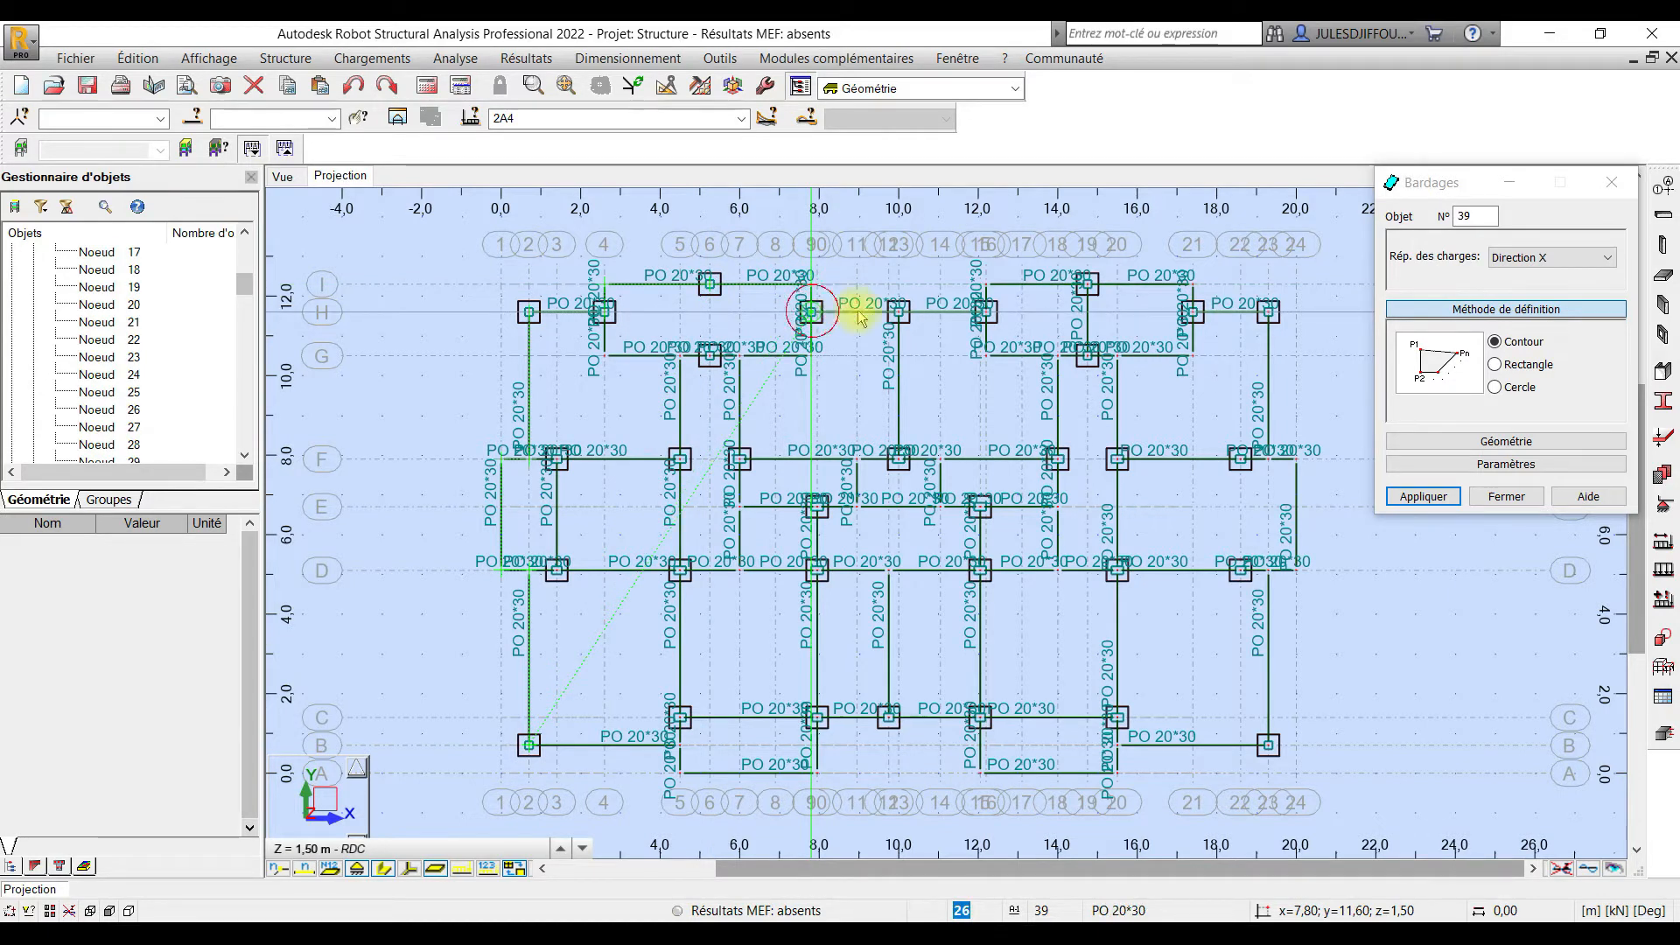
Continue the cladding contour along the outer beams of axes H and I to H/23, and around F/24 to D/24.
{"action": "left_click", "coordinate": [986, 312]}
{"action": "left_click", "coordinate": [986, 285]}
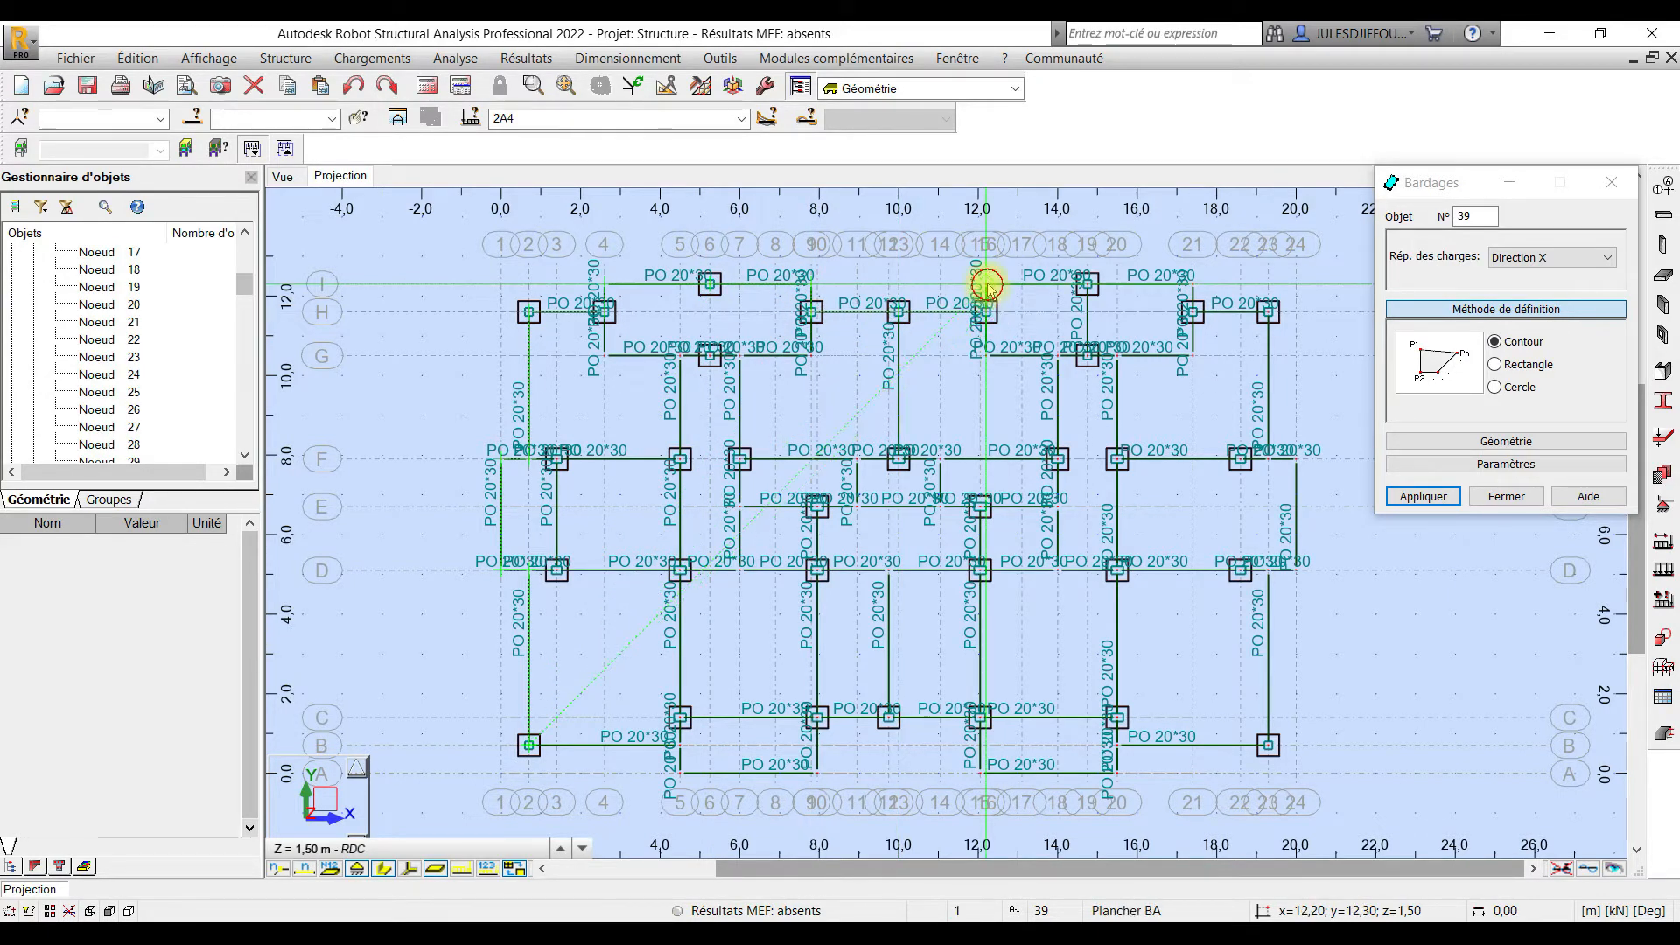
{"action": "left_click", "coordinate": [1087, 286]}
{"action": "left_click", "coordinate": [1195, 289]}
{"action": "left_click", "coordinate": [1194, 313]}
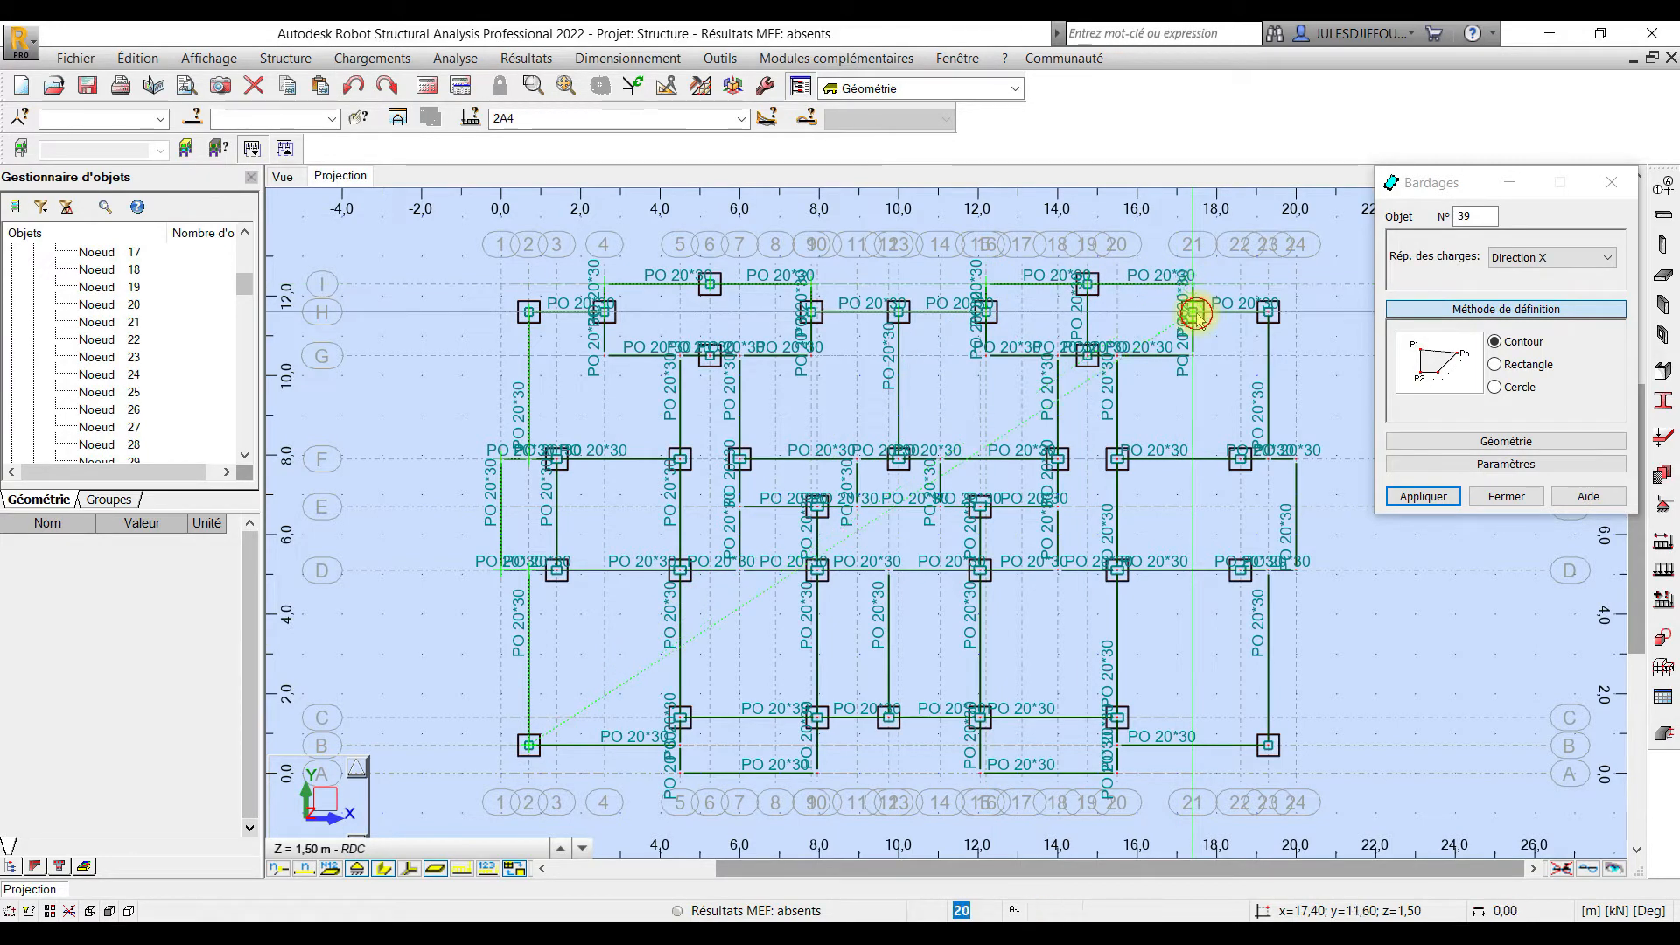
{"action": "left_click", "coordinate": [1267, 313]}
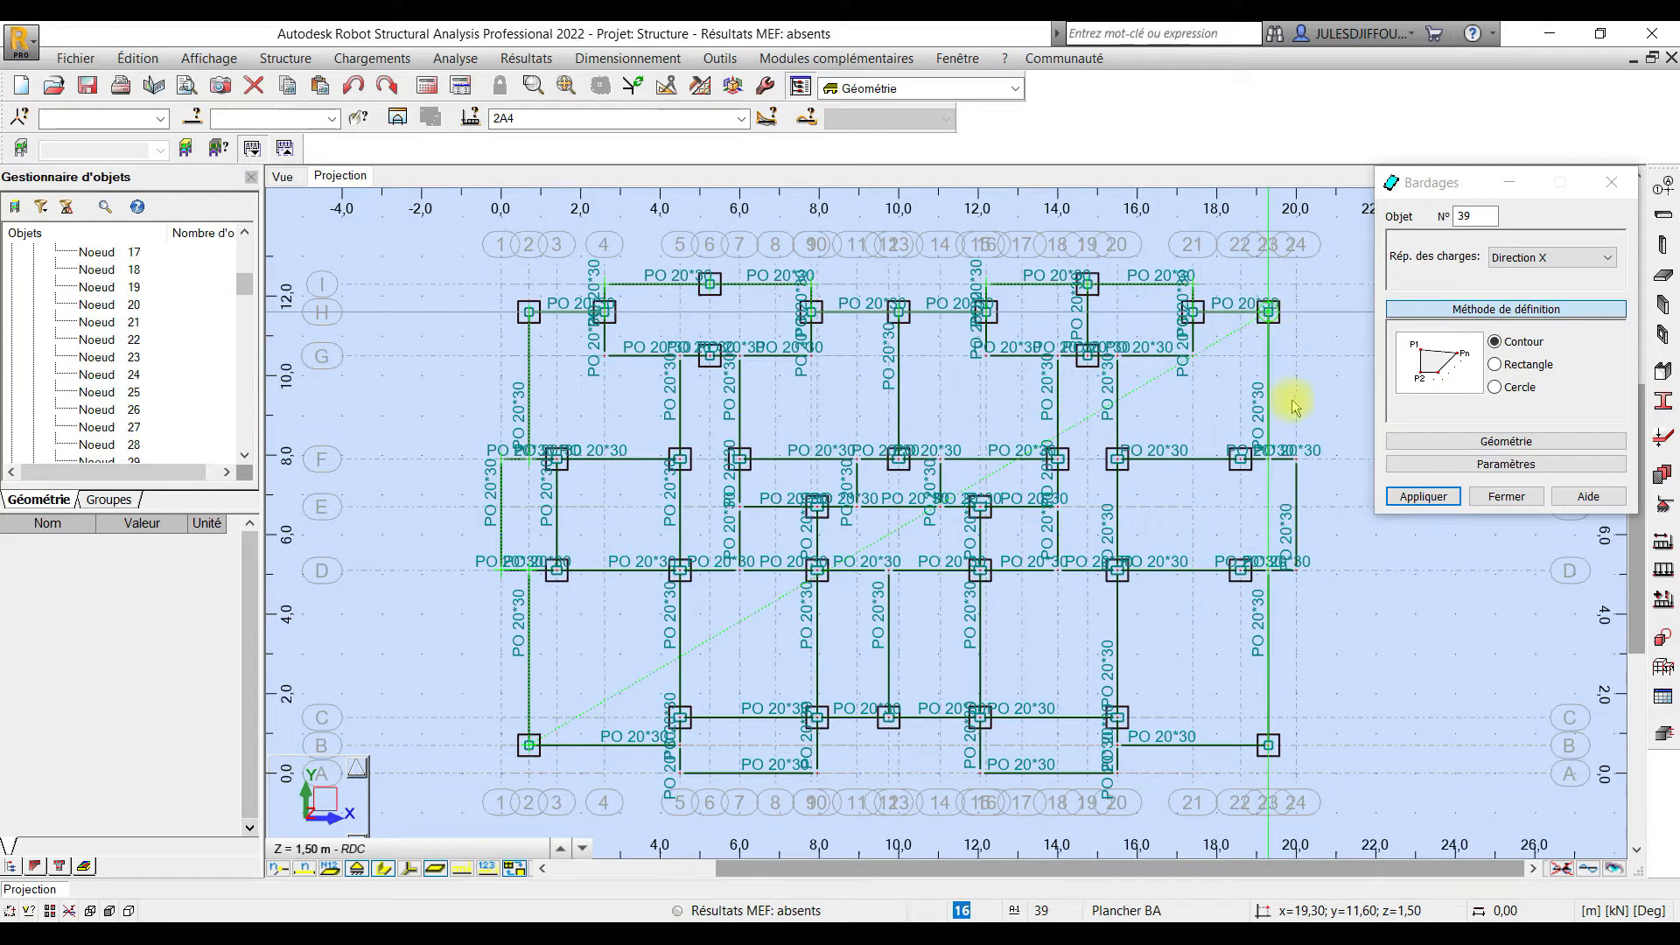
{"action": "left_click", "coordinate": [1273, 456]}
{"action": "left_click", "coordinate": [1297, 458]}
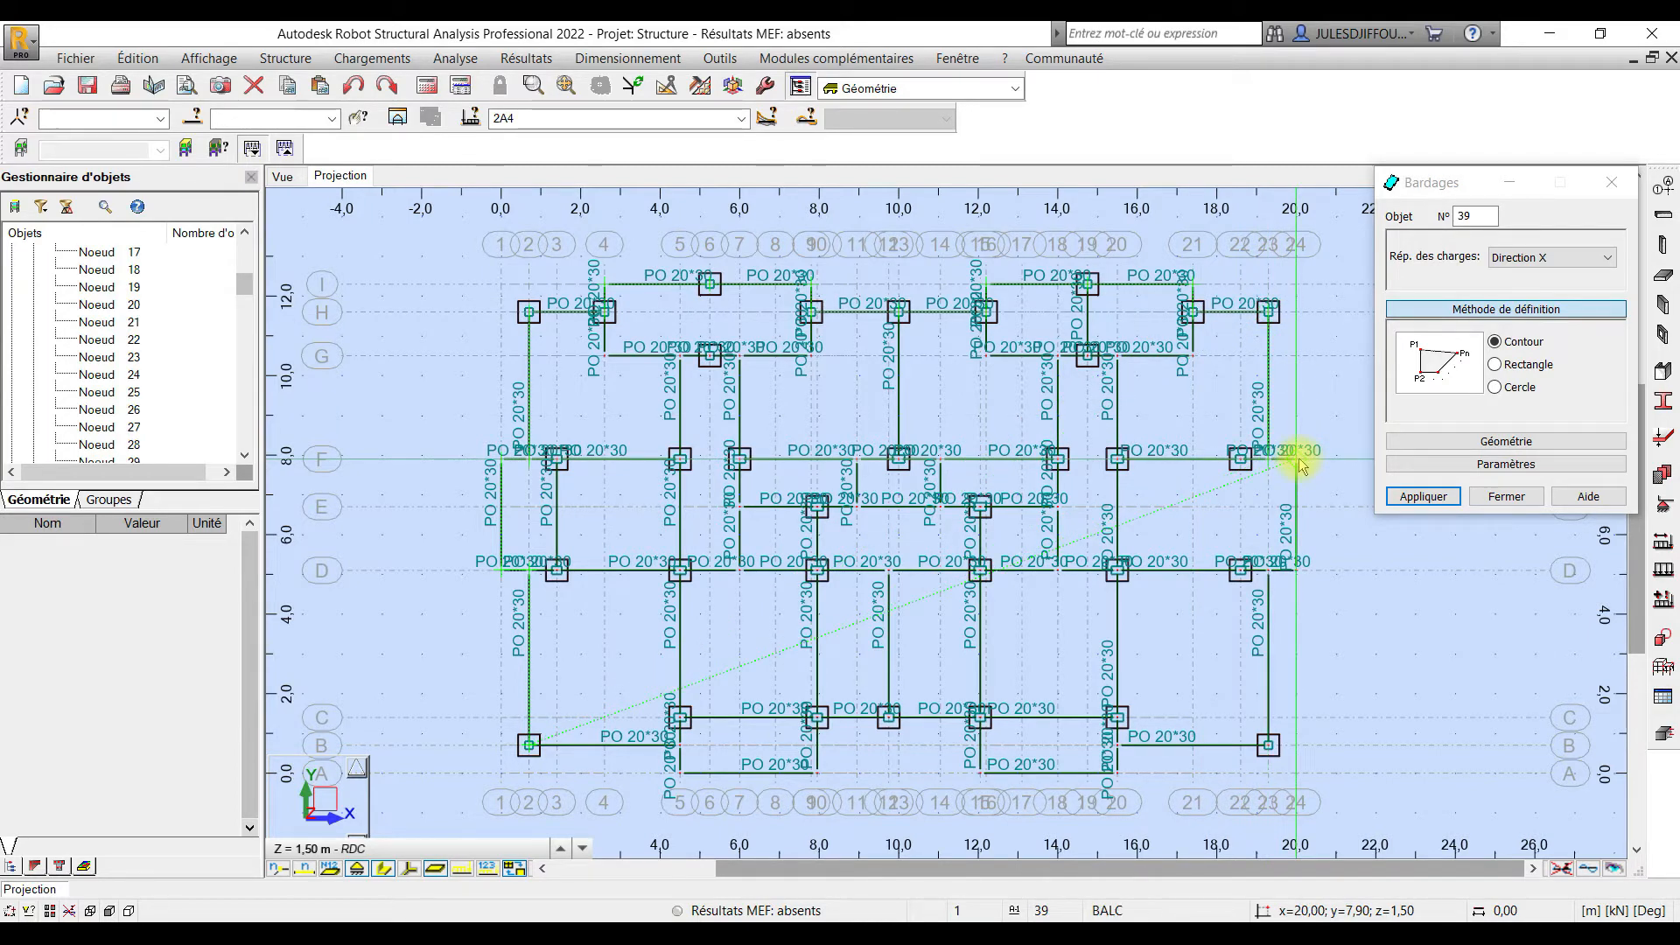
{"action": "left_click", "coordinate": [1301, 574]}
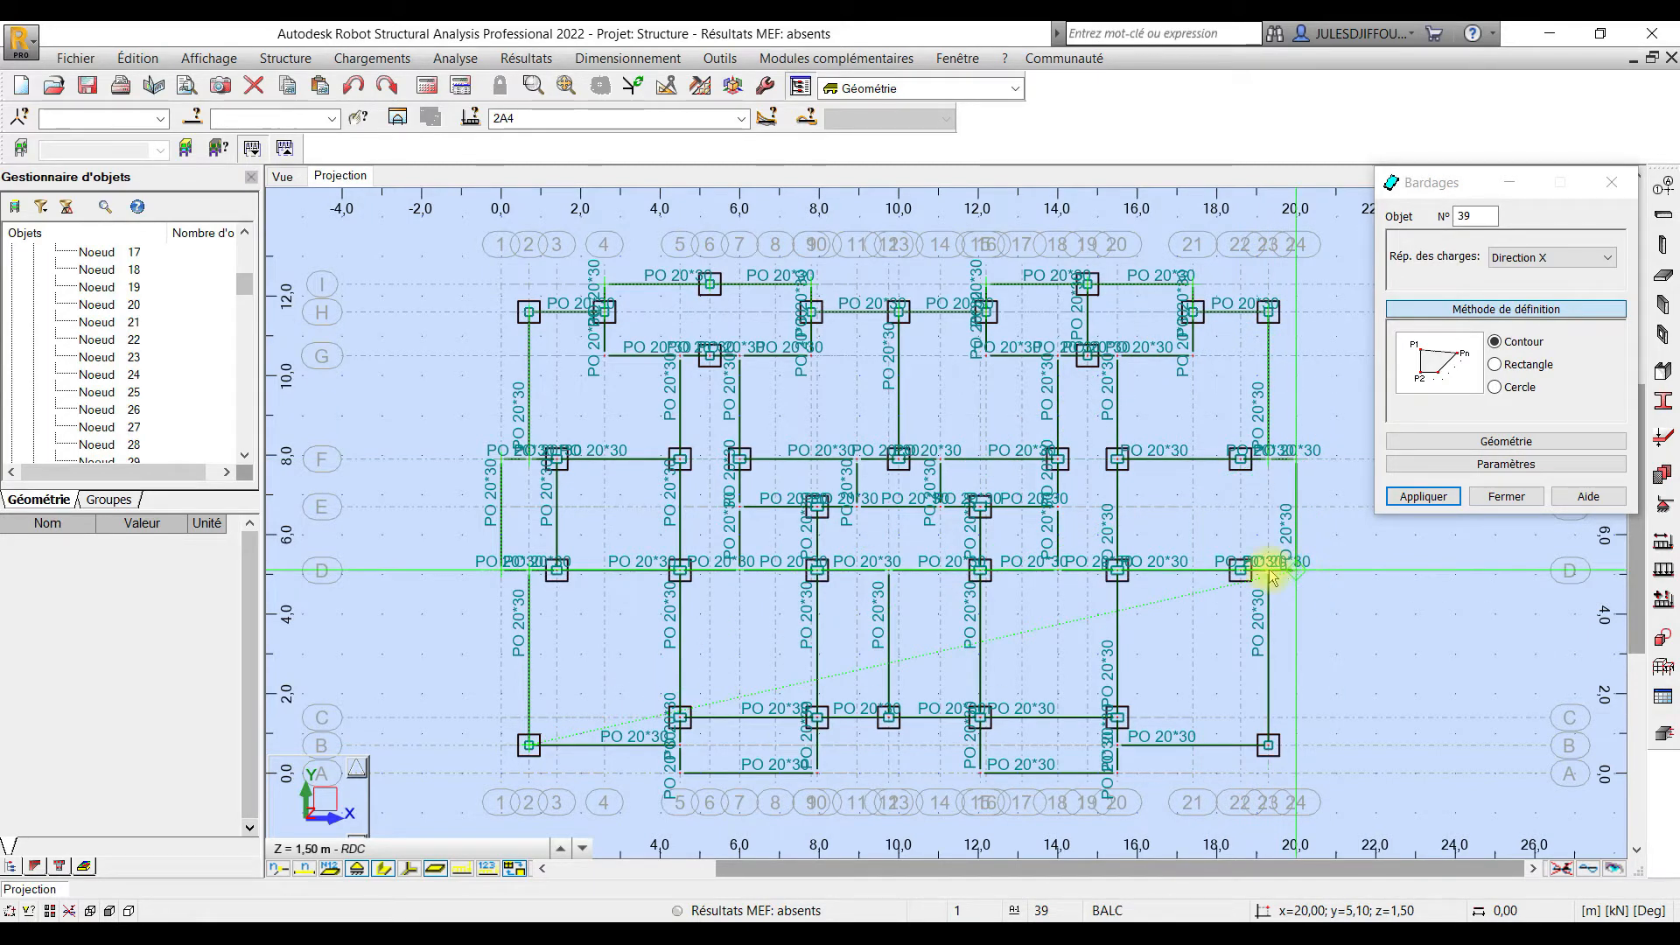
Complete the cladding contour from B/23 along the outer beams of axes A, B and C, close it at B/2, and finish the definition.
{"action": "left_click", "coordinate": [1268, 745]}
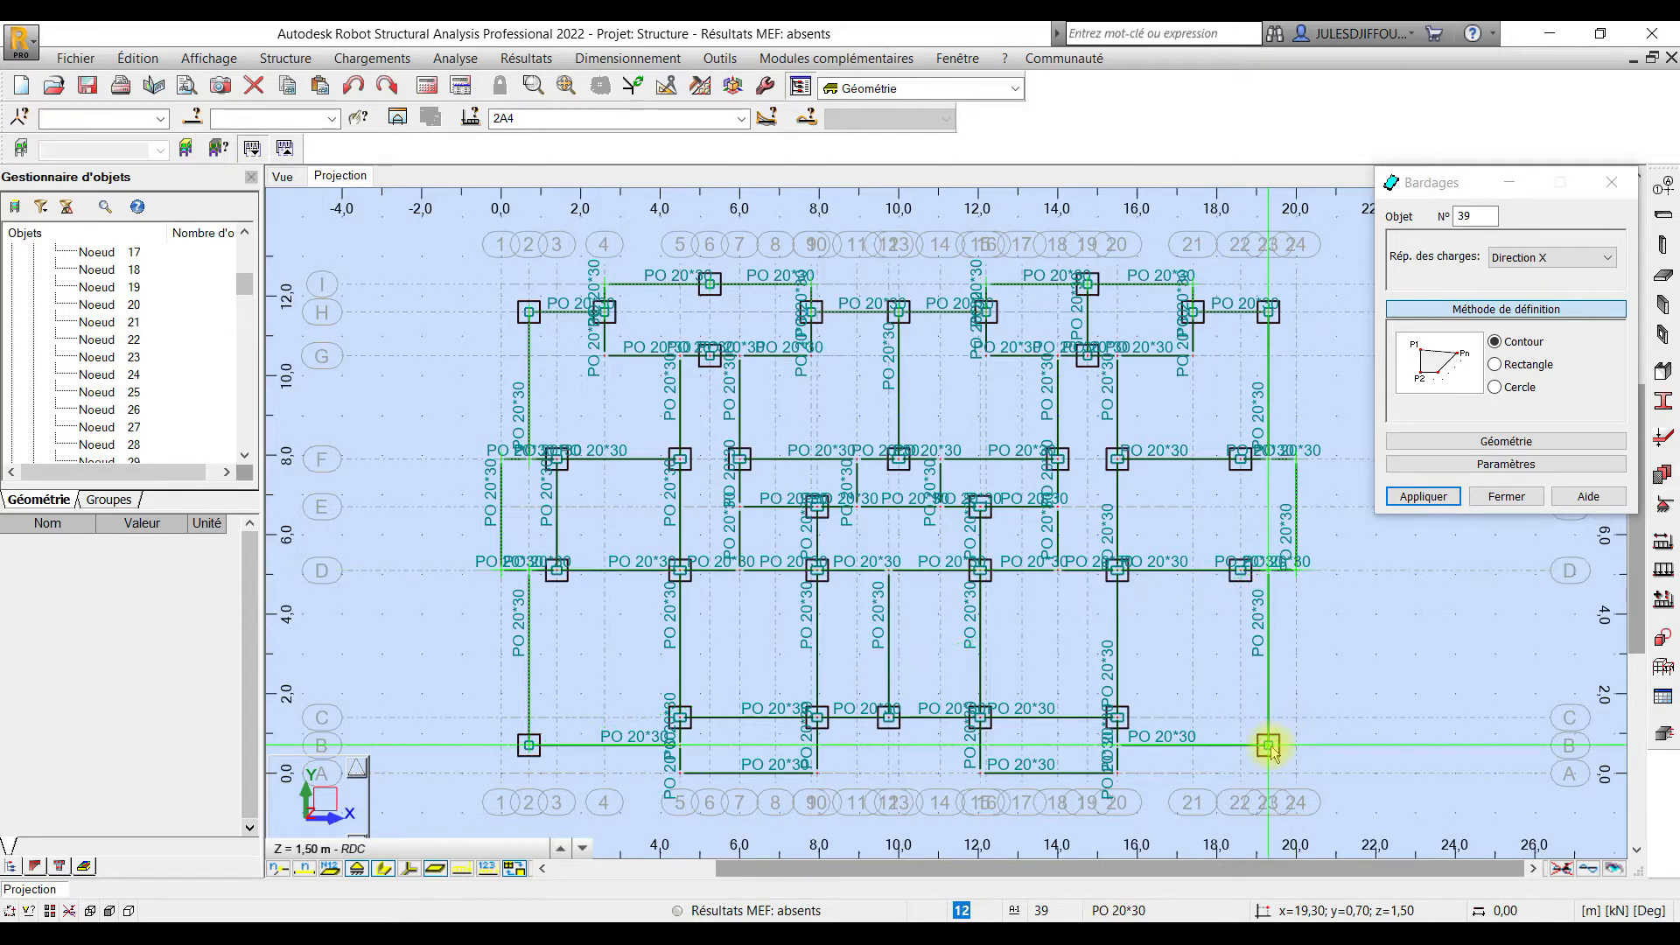
{"action": "left_click", "coordinate": [1118, 746]}
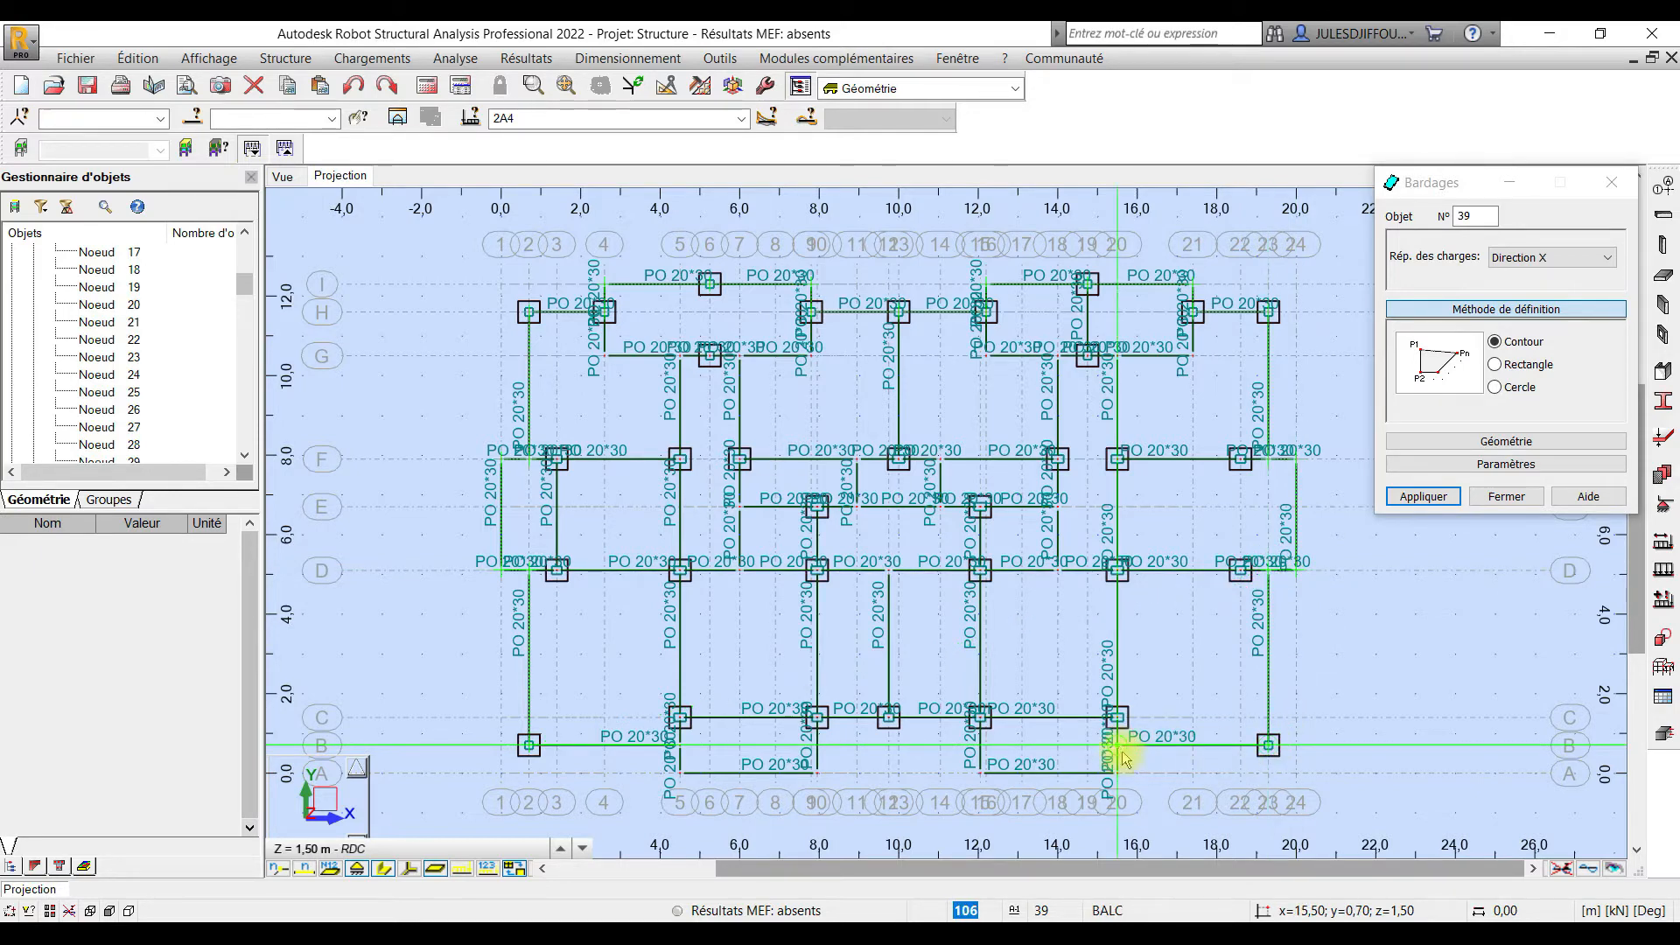
{"action": "left_click", "coordinate": [1117, 773]}
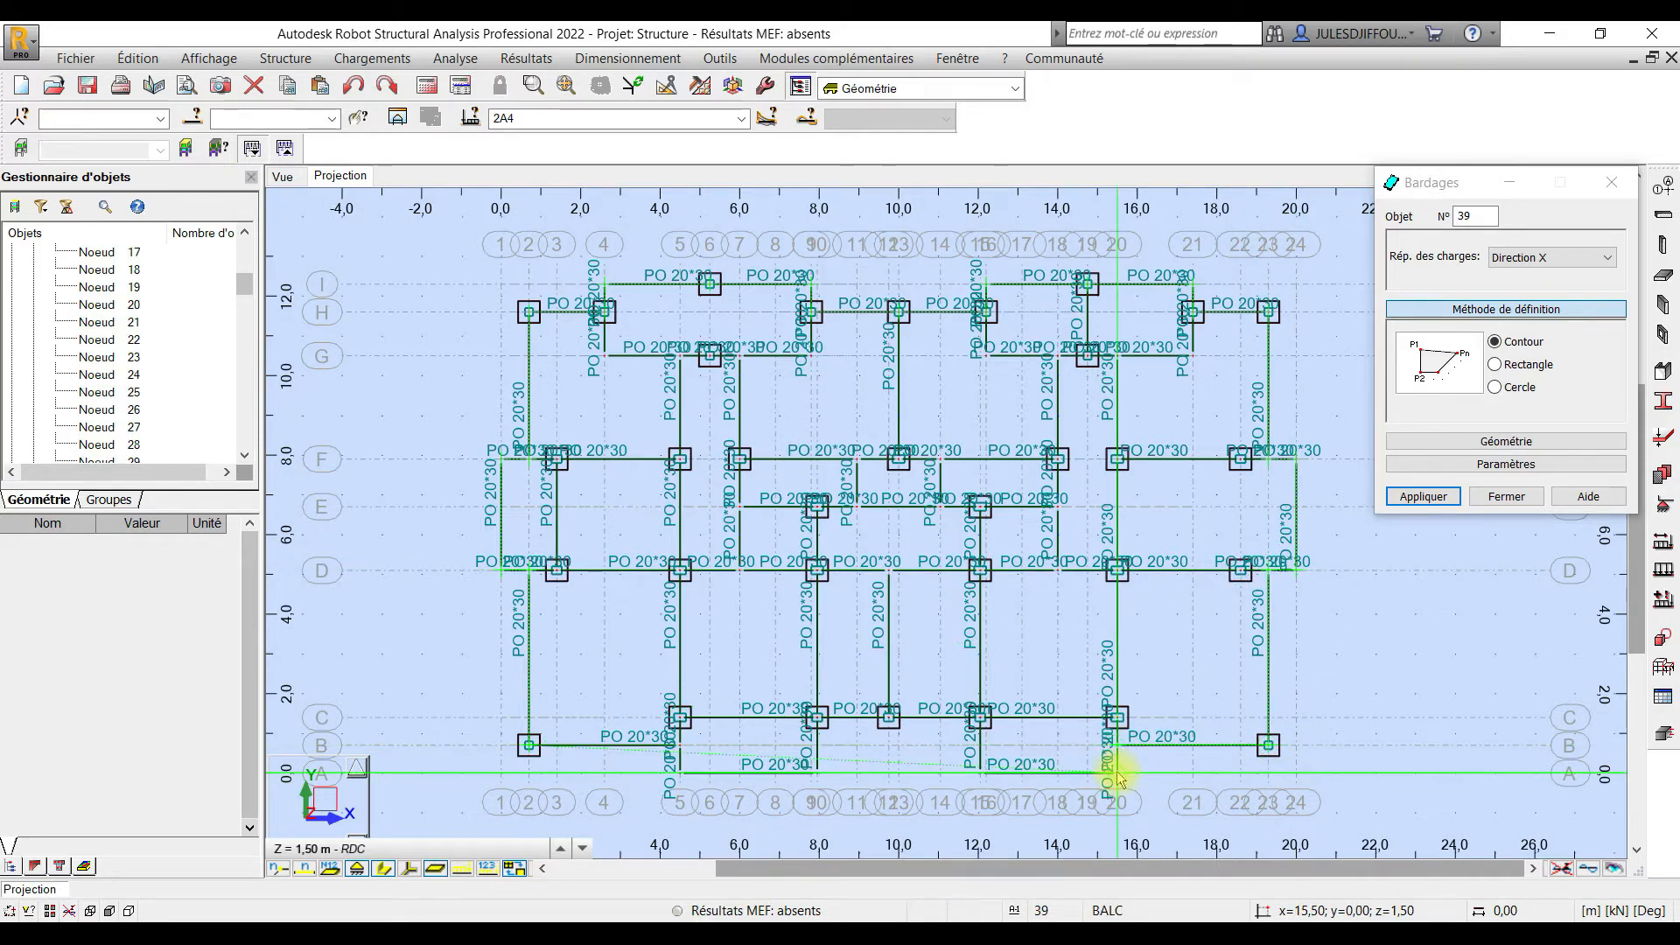
{"action": "left_click", "coordinate": [982, 775]}
{"action": "left_click", "coordinate": [980, 718]}
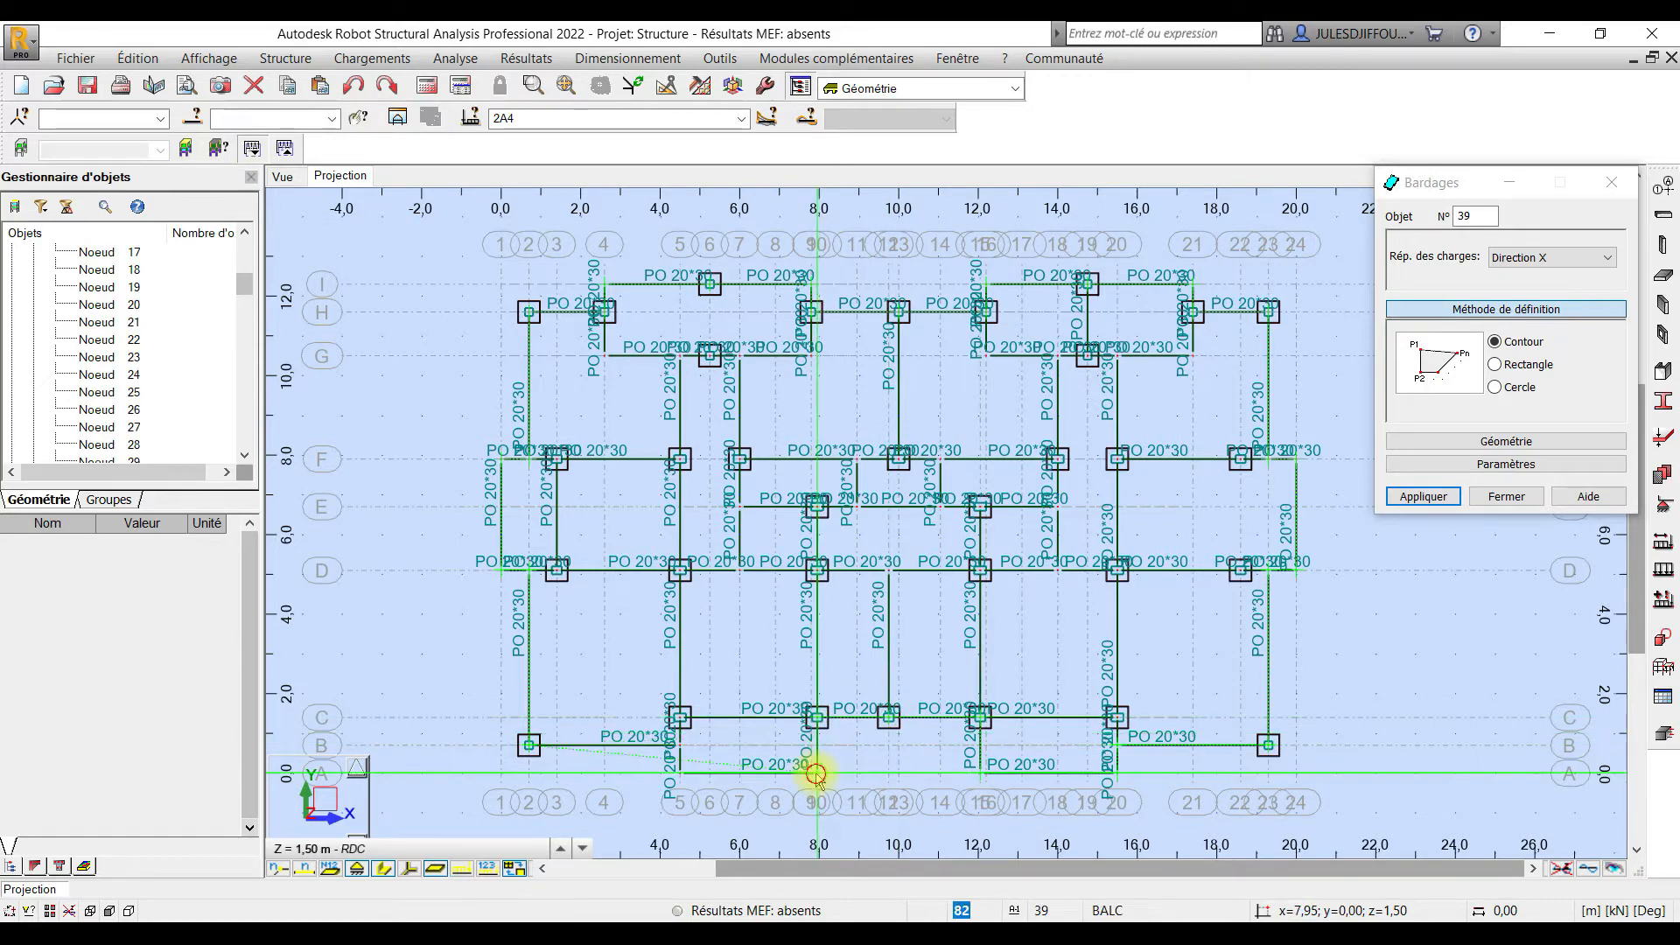
{"action": "left_click", "coordinate": [684, 772]}
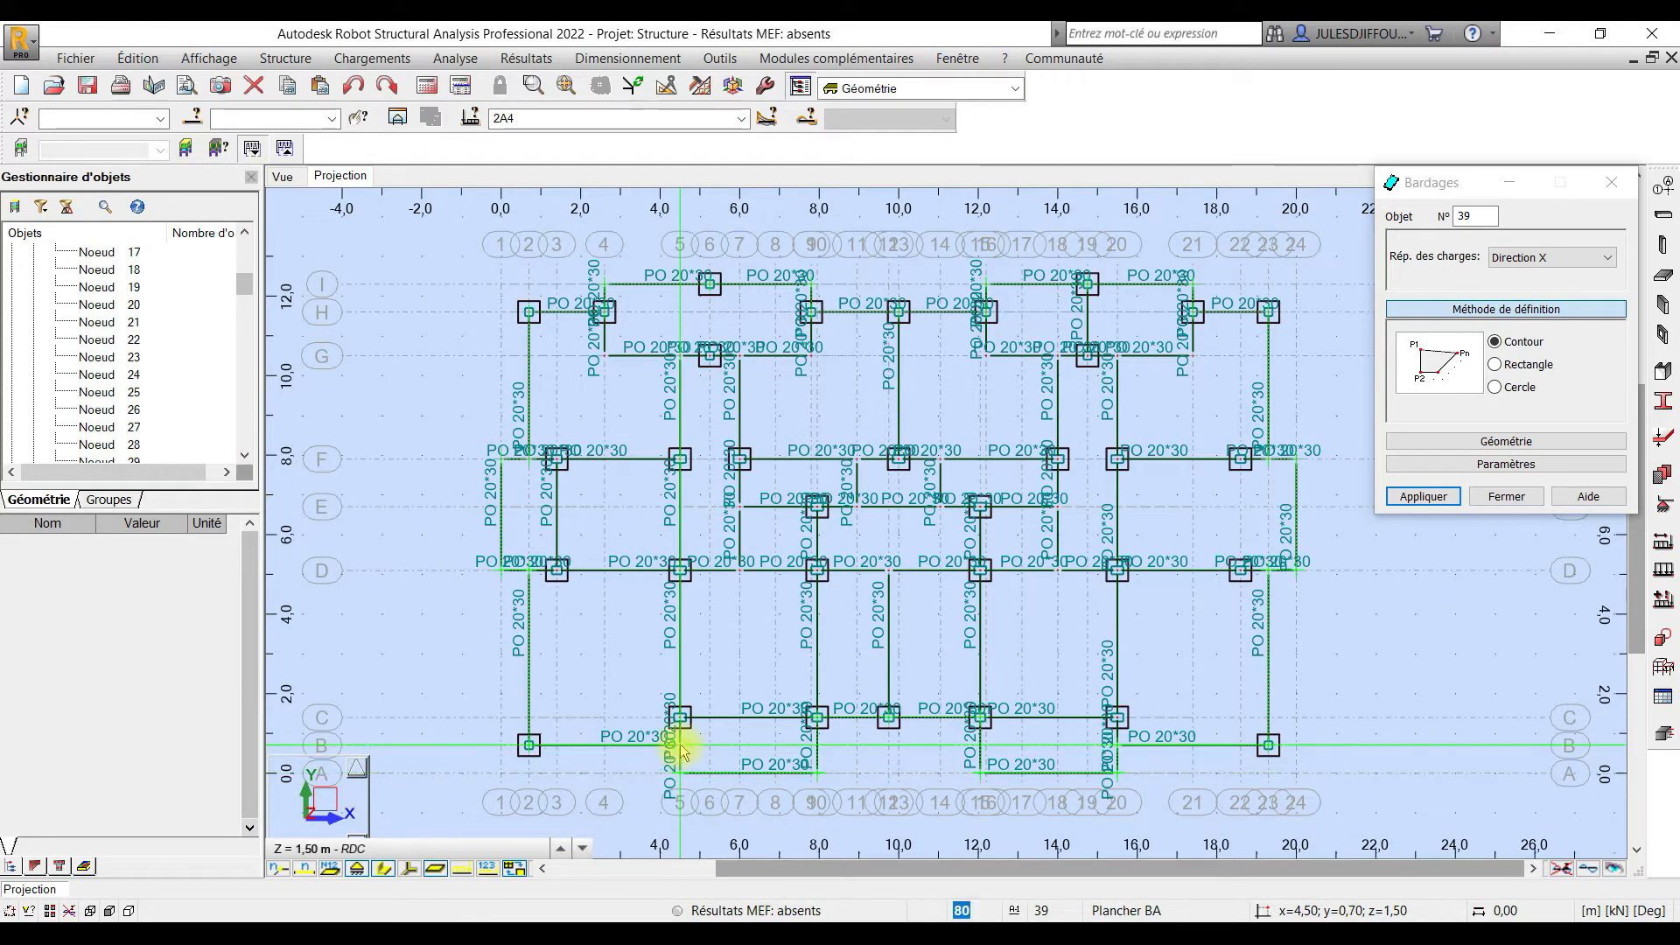
{"action": "left_click", "coordinate": [530, 745]}
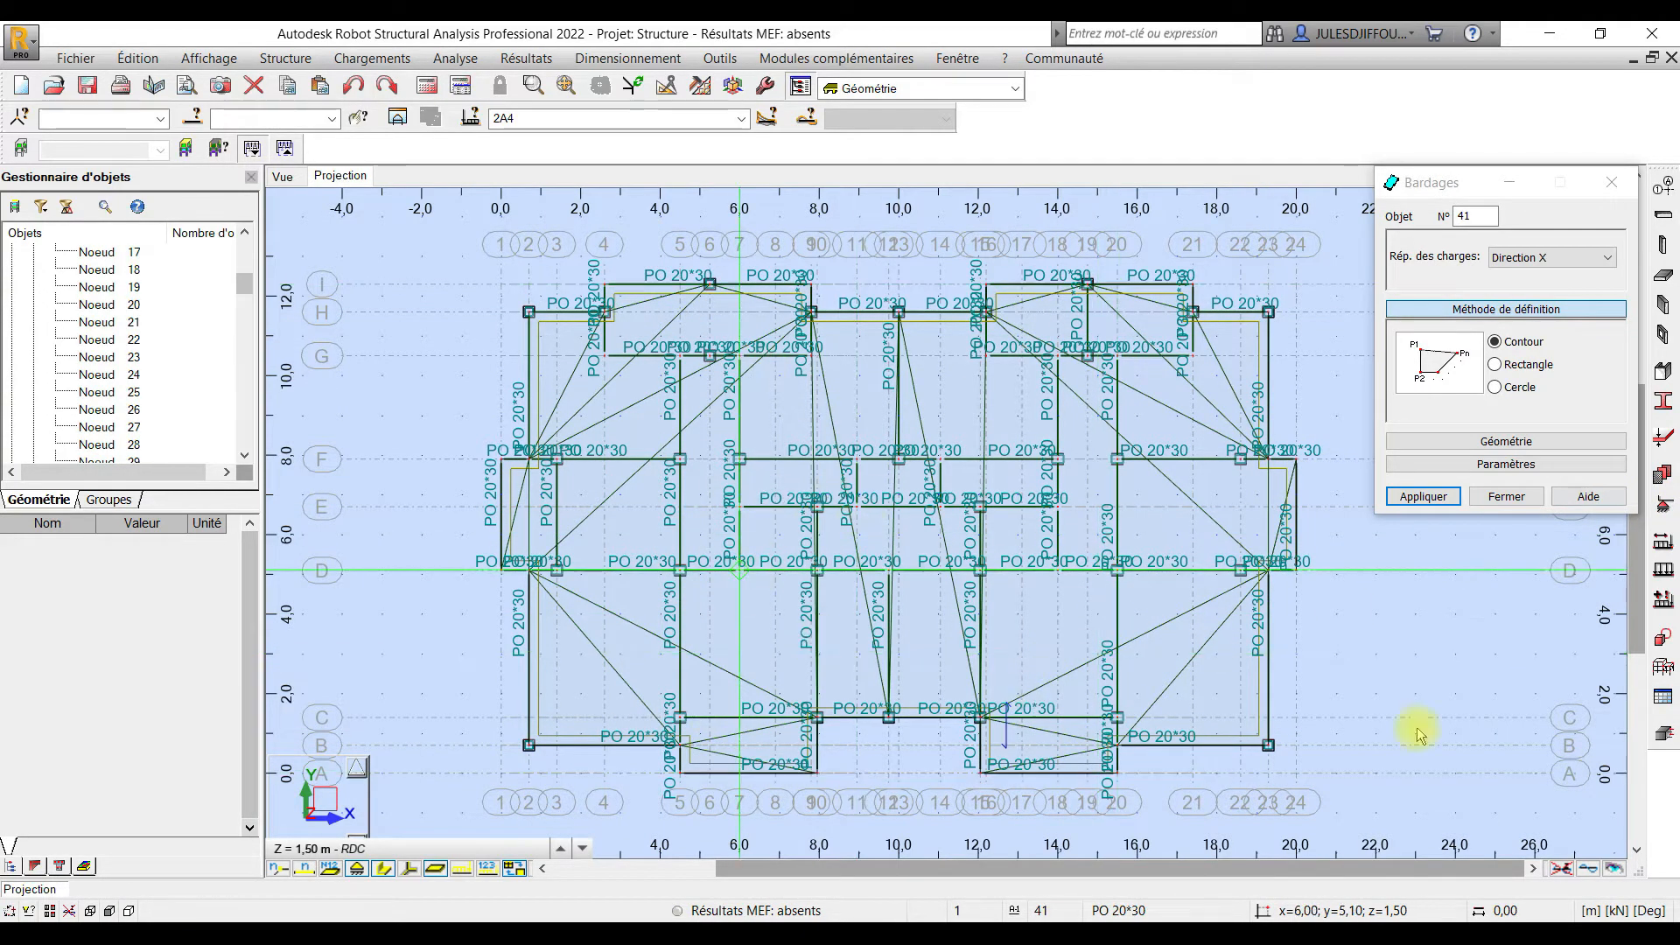
{"action": "left_click", "coordinate": [1511, 505]}
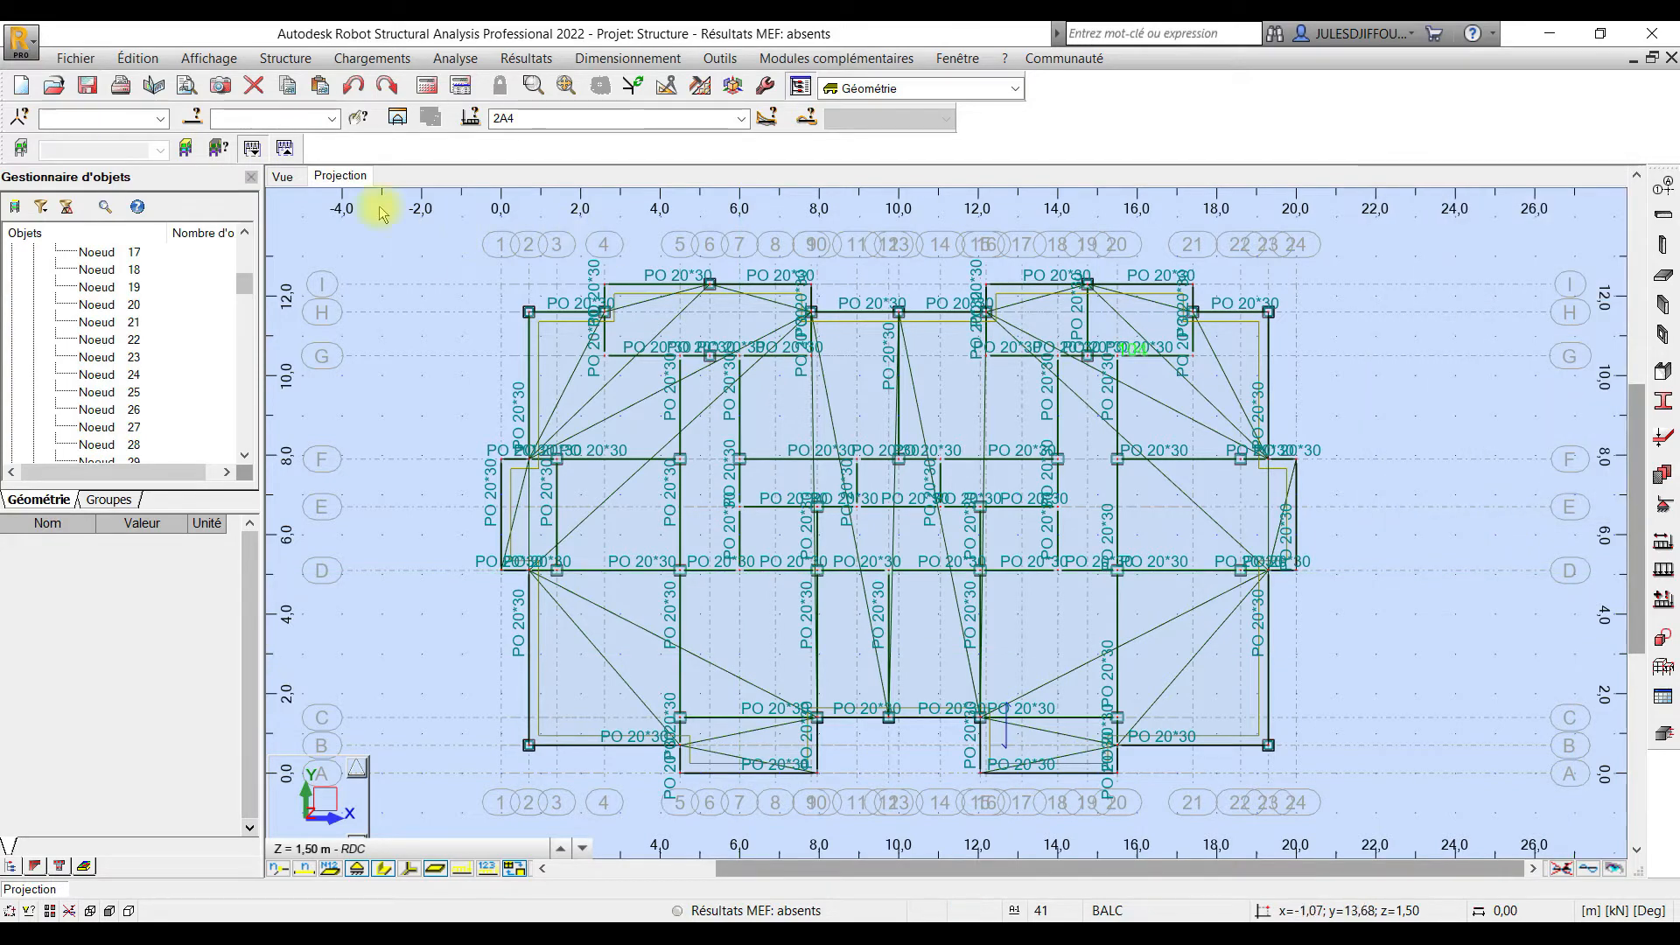
Show the whole structure in the 3D view, with the RDC beams and cladding enlarged.
{"action": "left_click", "coordinate": [280, 178]}
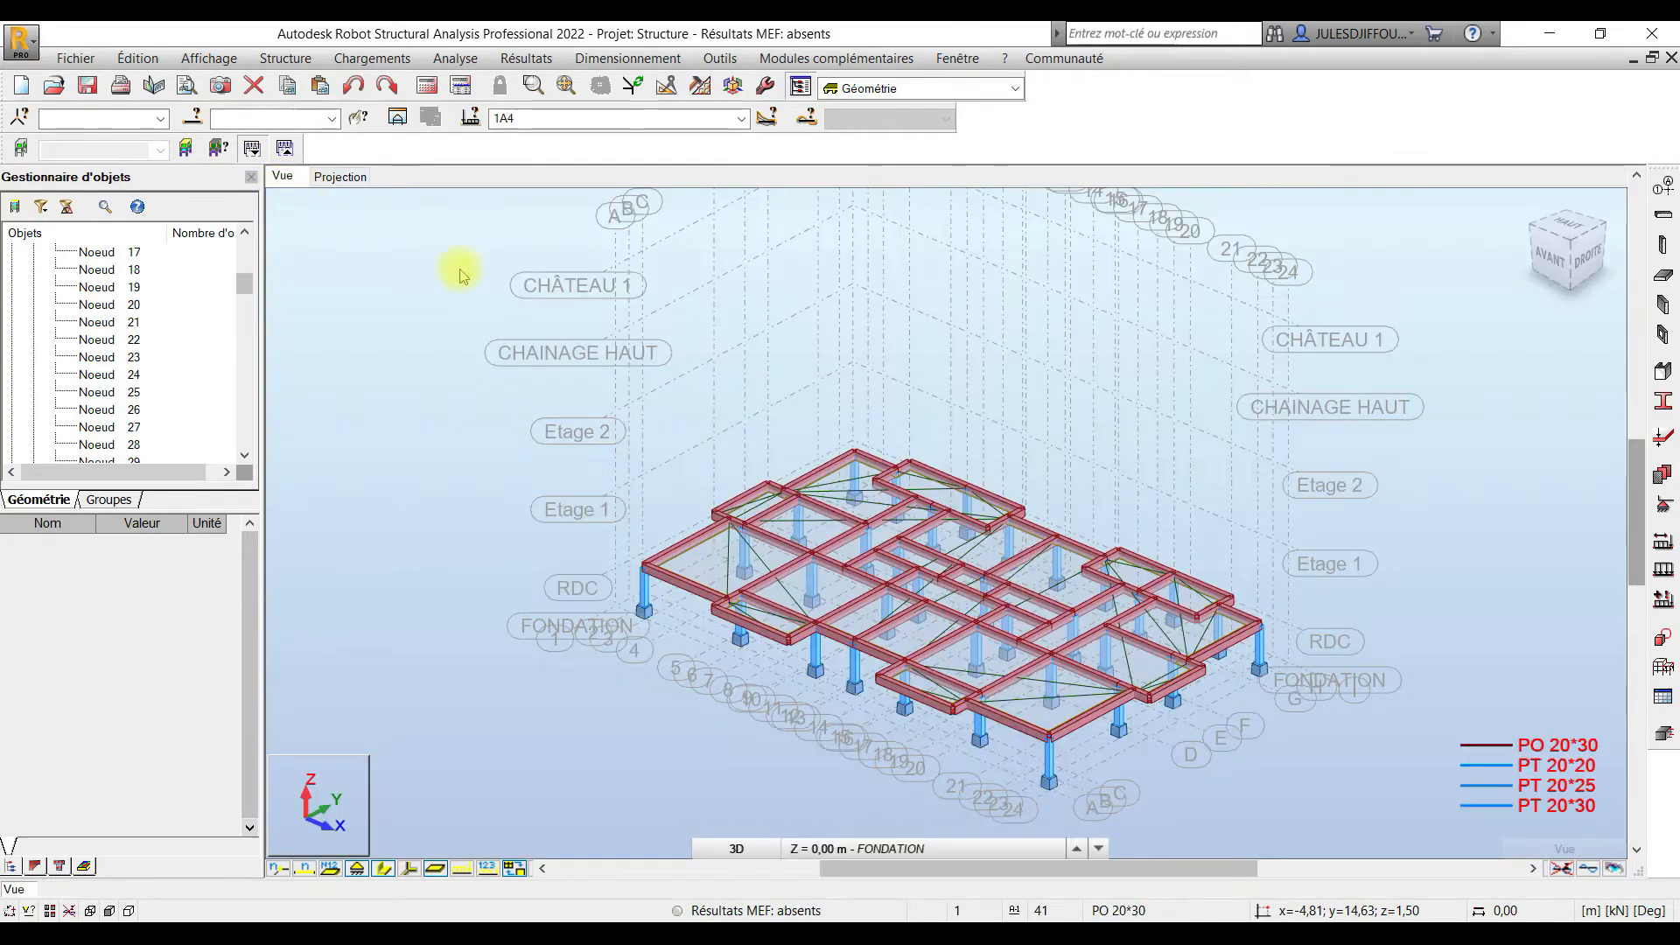
{"action": "scroll", "coordinate": [1155, 672], "scroll_direction": "up", "scroll_amount": 2}
{"action": "middle_click_drag", "start_coordinate": [1154, 670], "coordinate": [1198, 672]}
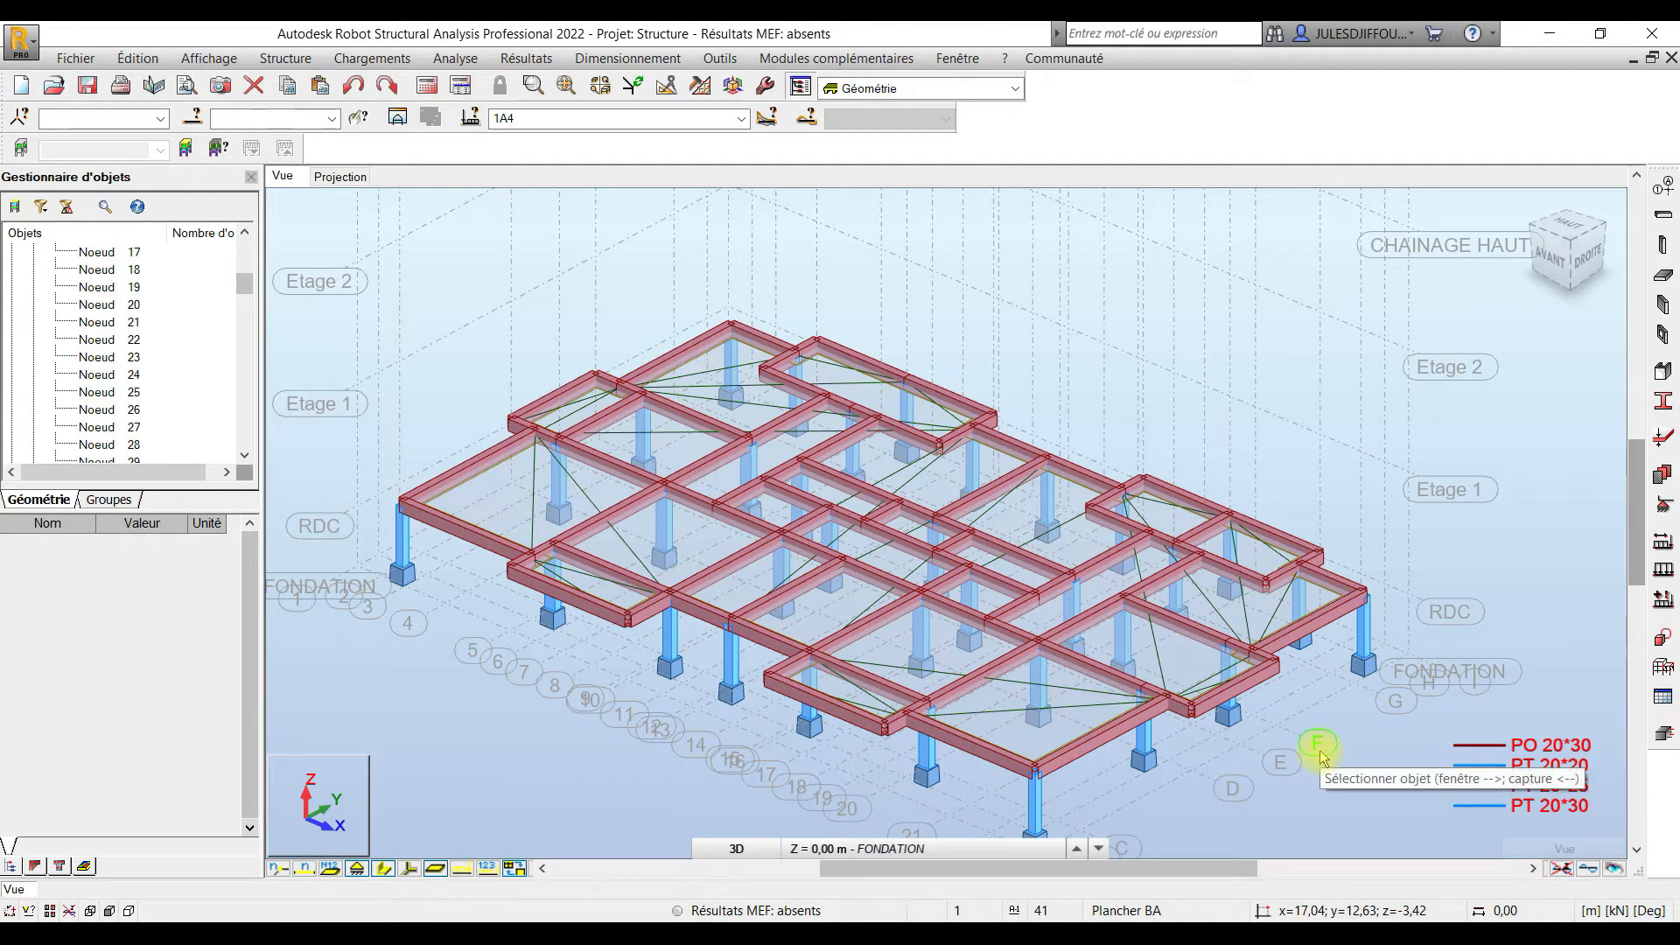
Review the display attributes for Charges, including Zones de répartition de la charge, then Panneaux / EF and Barres, and close the settings.
{"action": "right_click", "coordinate": [416, 272]}
{"action": "left_click", "coordinate": [386, 498]}
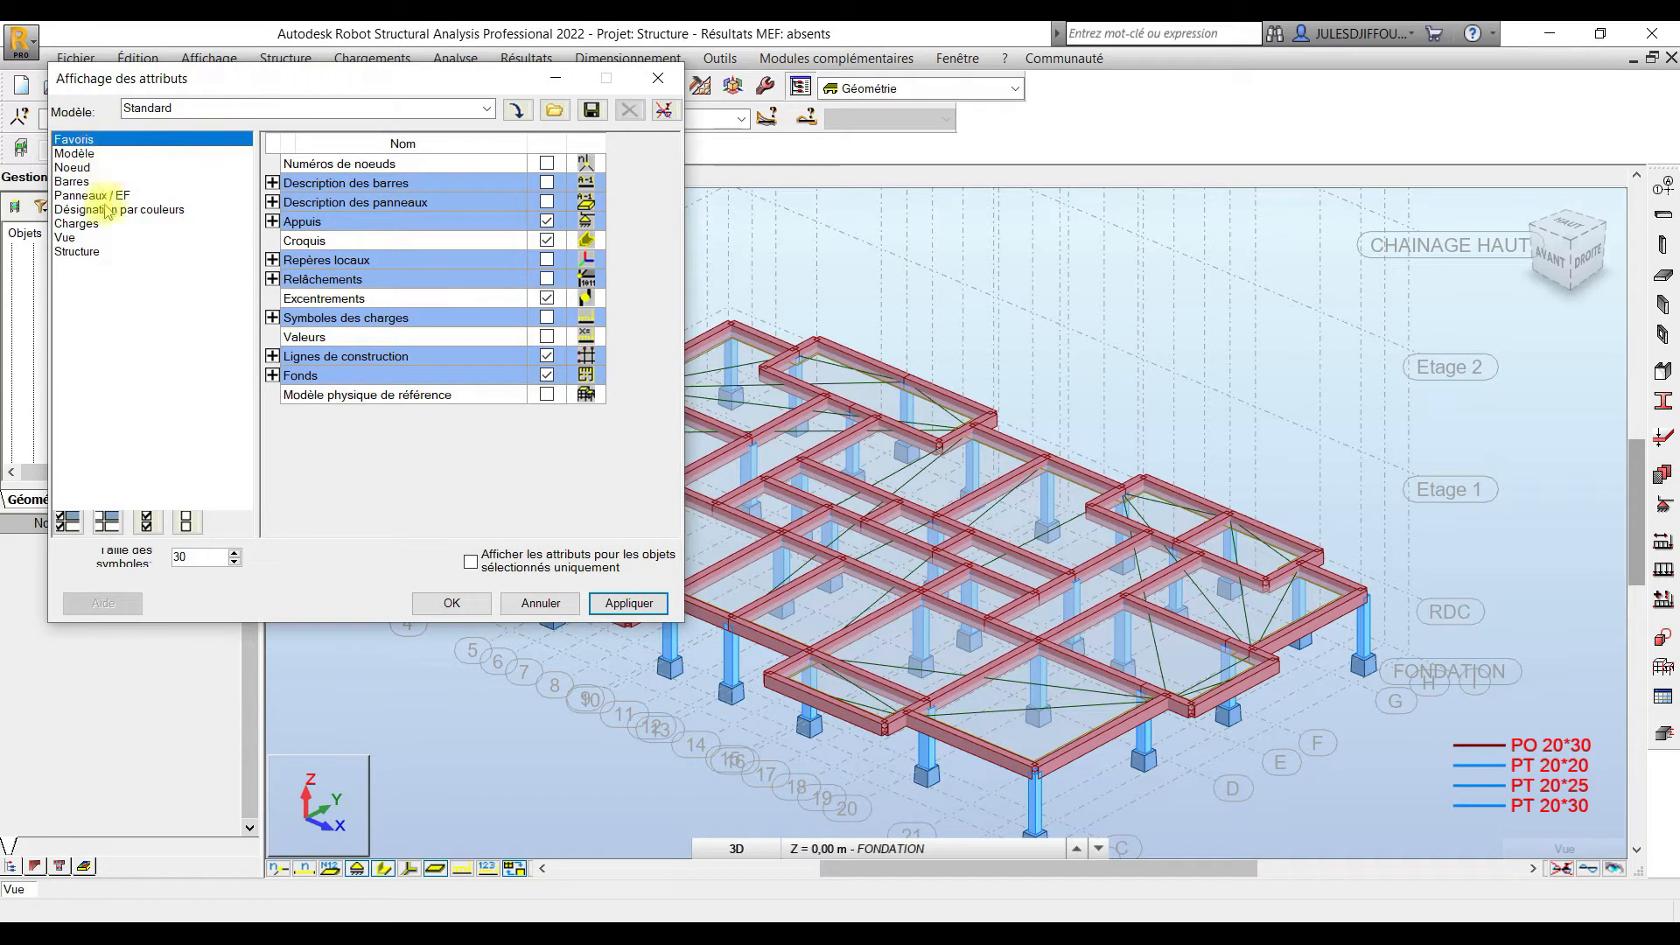
{"action": "left_click", "coordinate": [79, 223]}
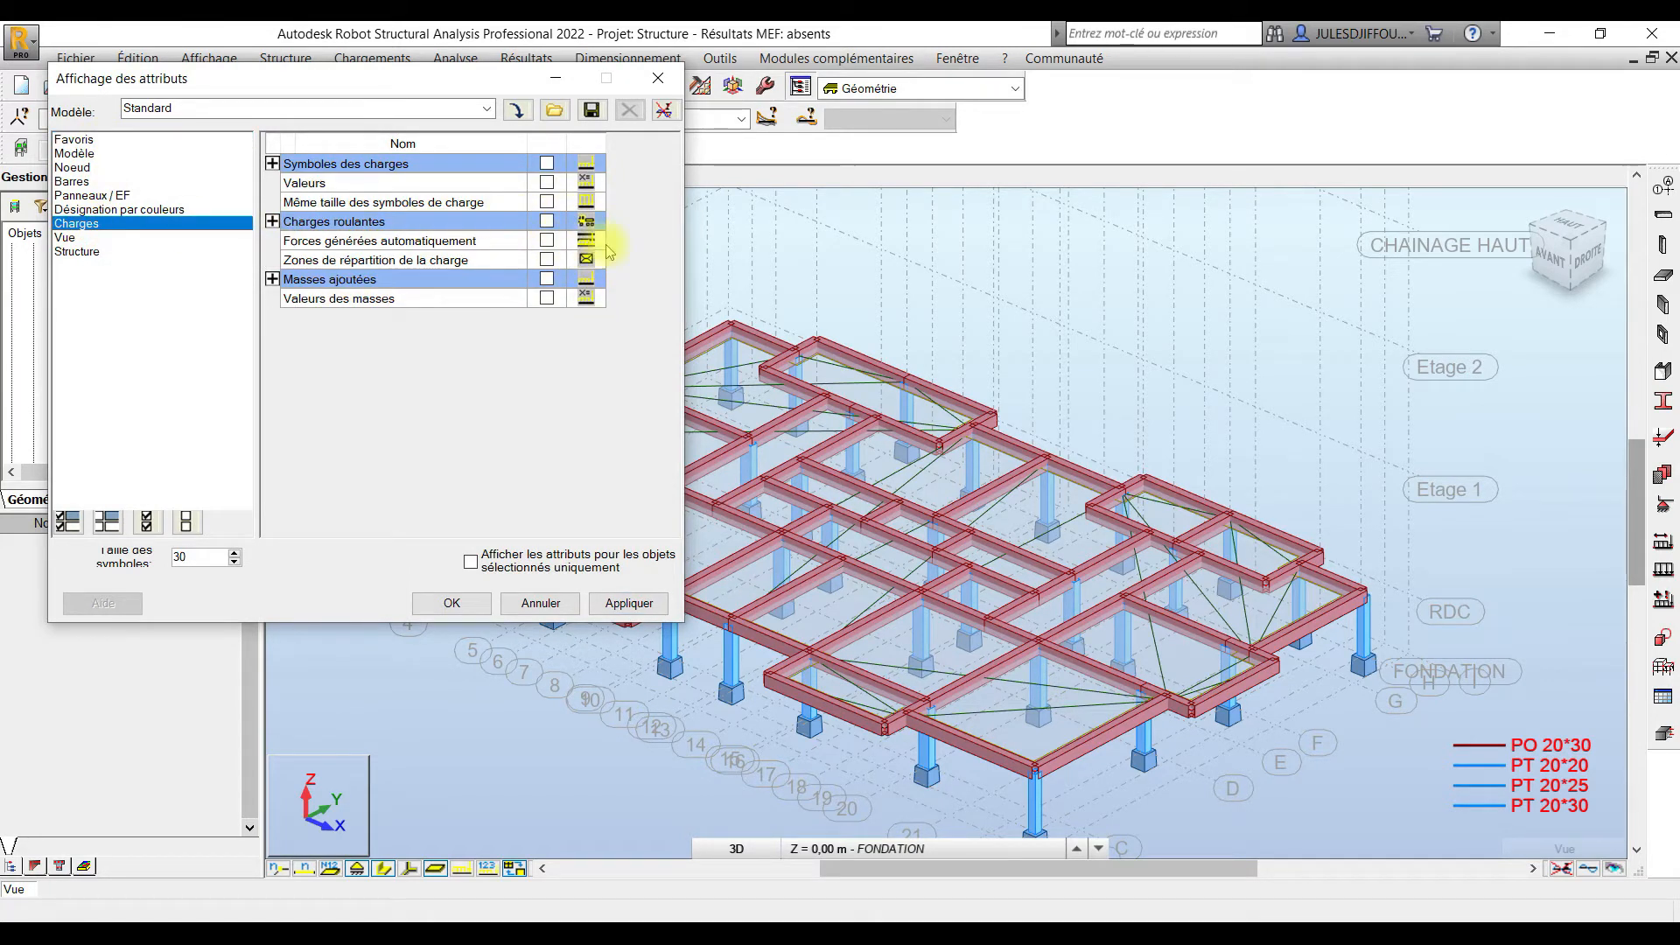
{"action": "left_click", "coordinate": [546, 261]}
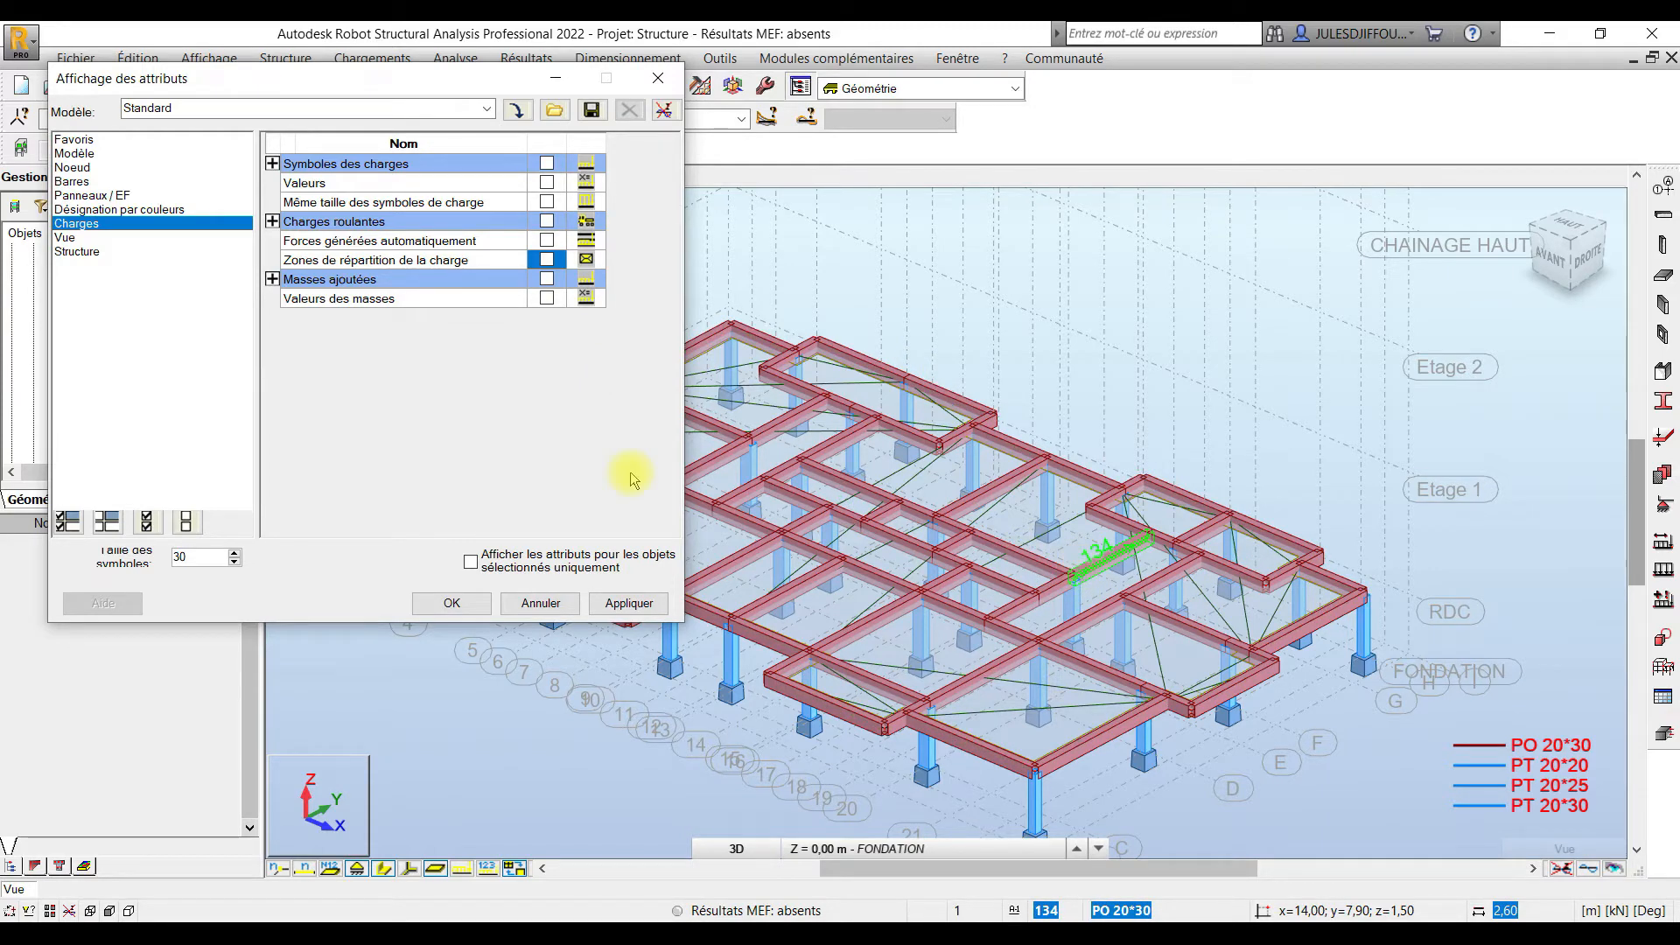
{"action": "left_click", "coordinate": [81, 196]}
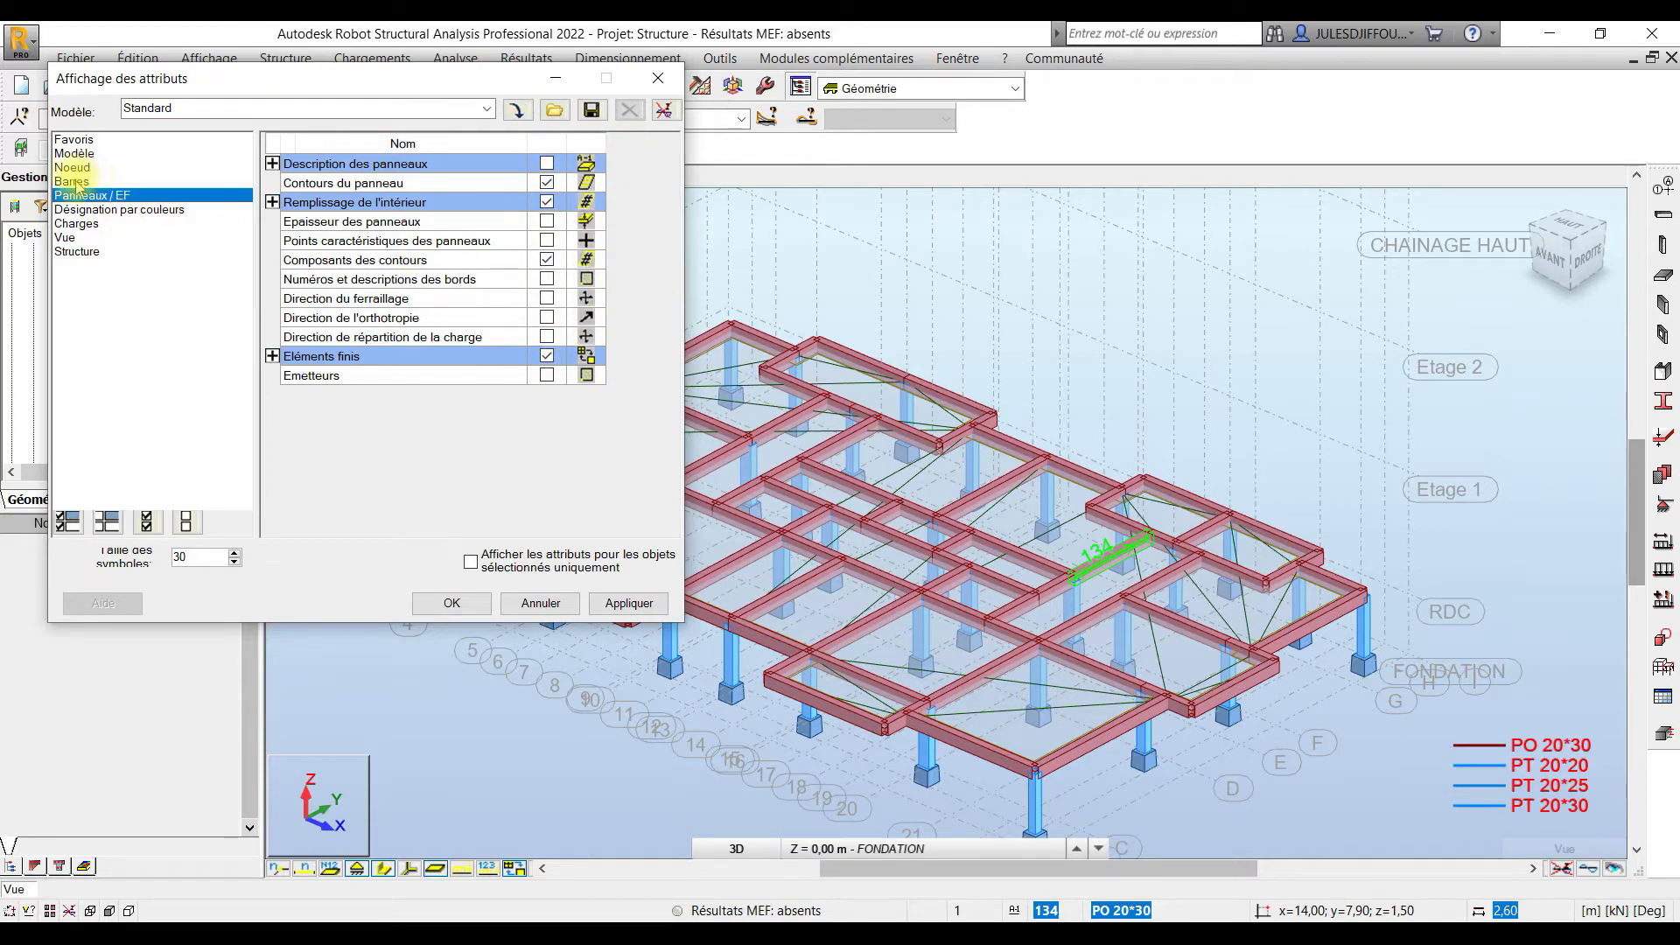
{"action": "left_click", "coordinate": [71, 182]}
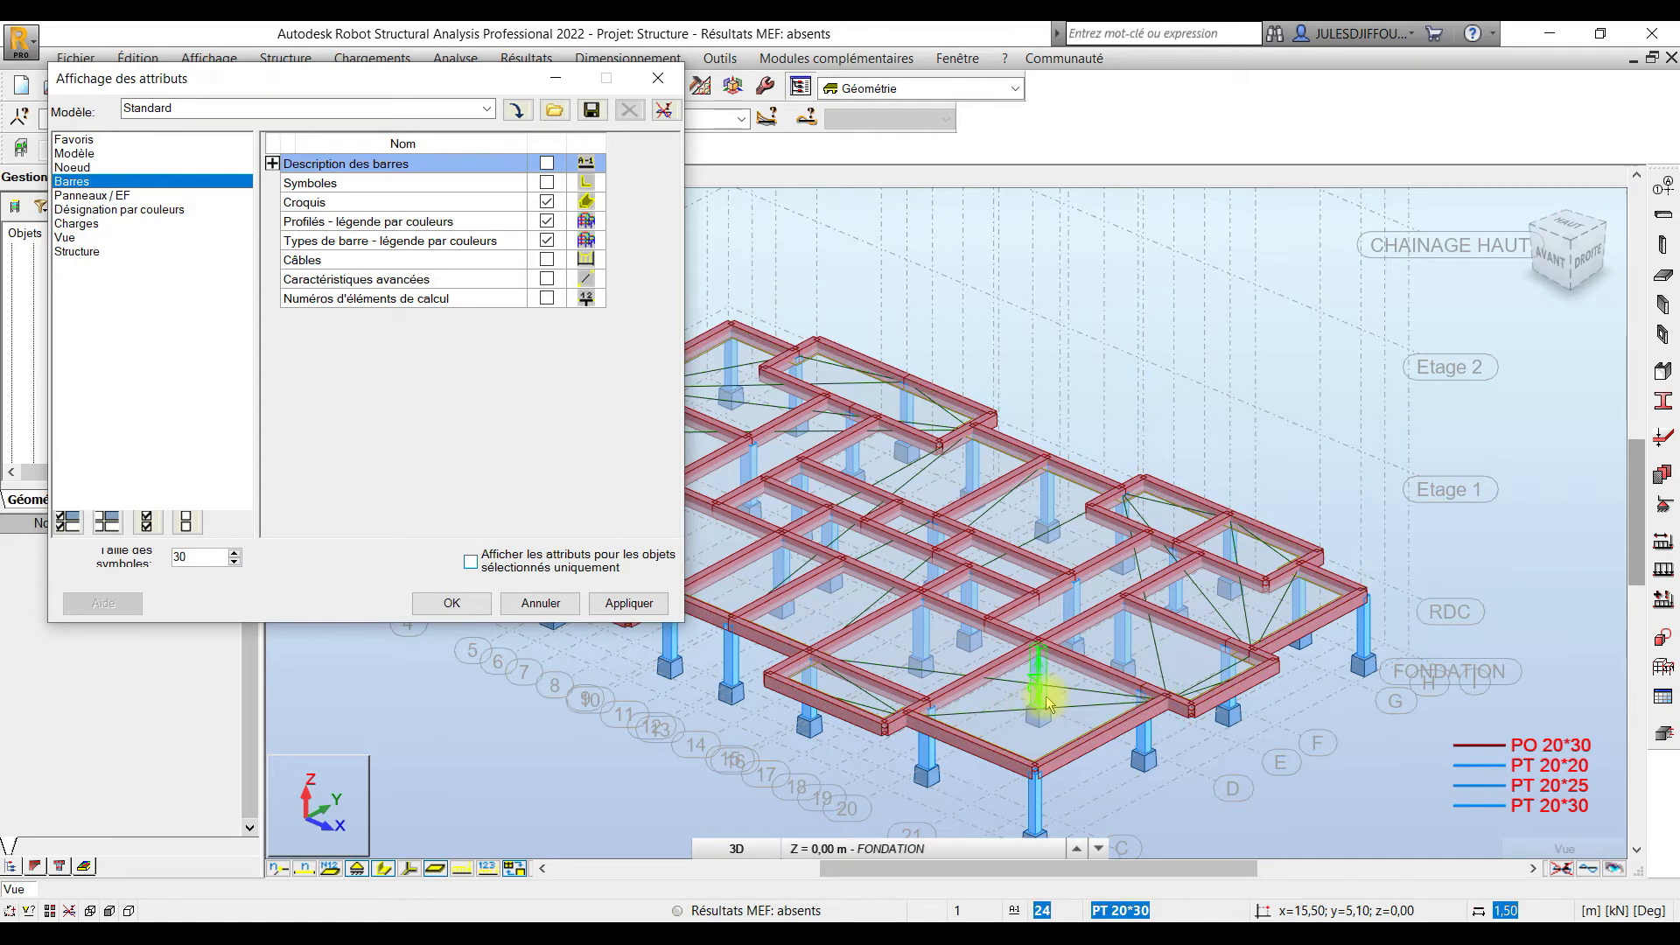
{"action": "left_click", "coordinate": [1012, 847]}
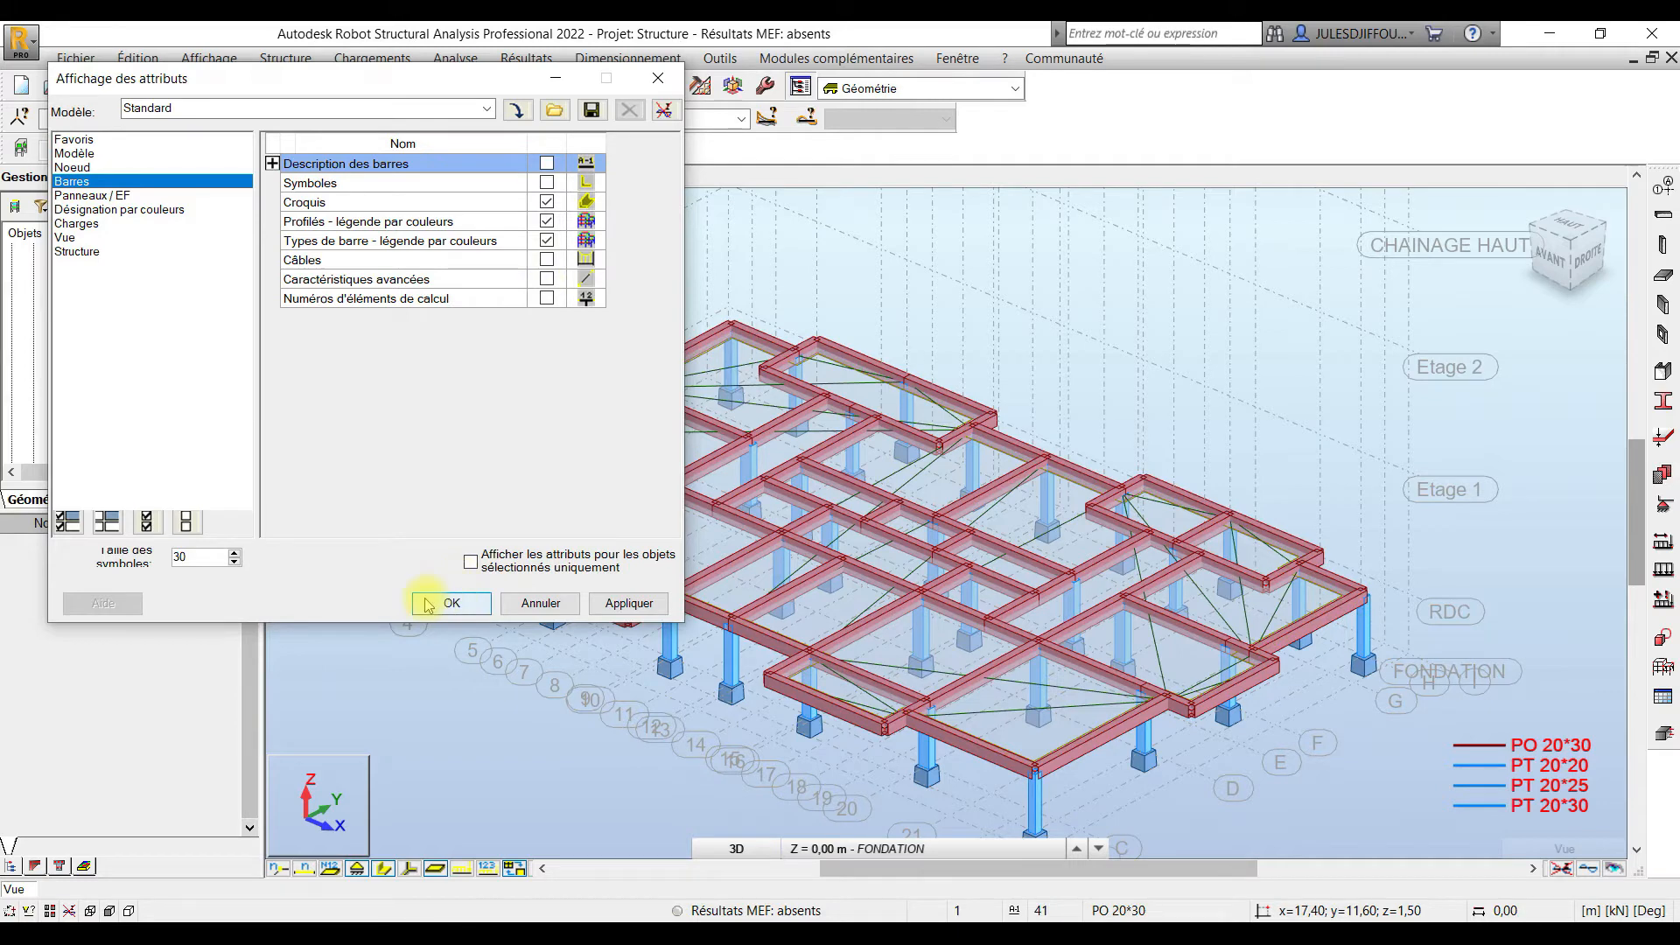
{"action": "left_click", "coordinate": [453, 603]}
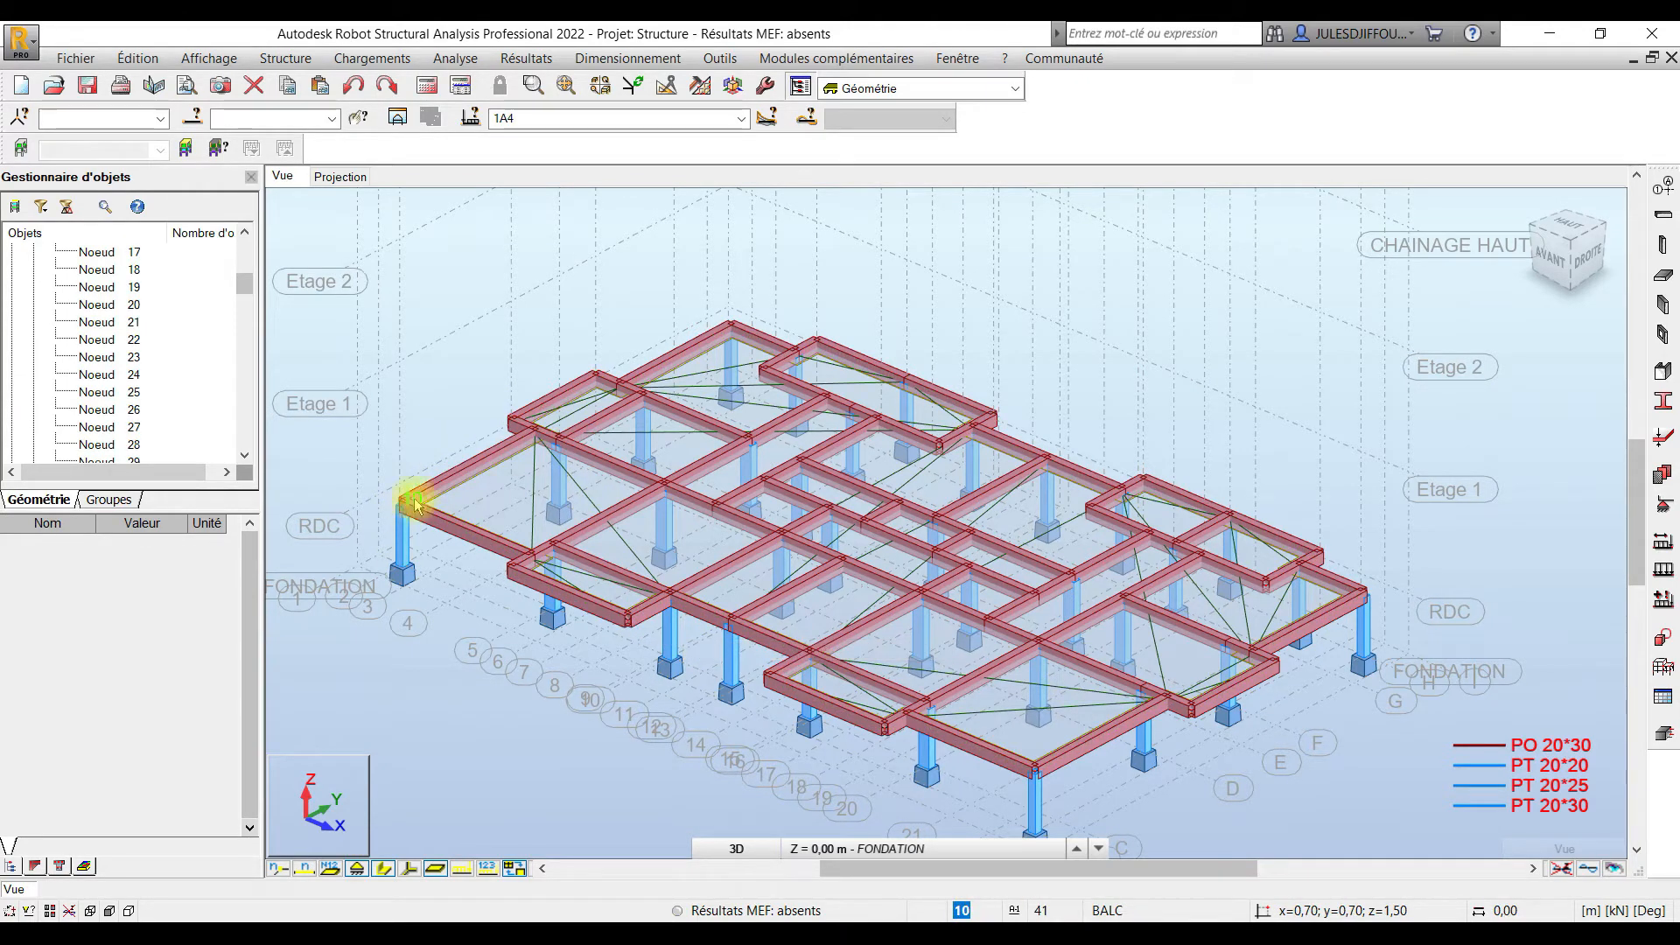
Consult the Coffrage Longrine RDC plan in Revit, then return to the Robot model.
{"action": "mouse_move", "coordinate": [933, 756]}
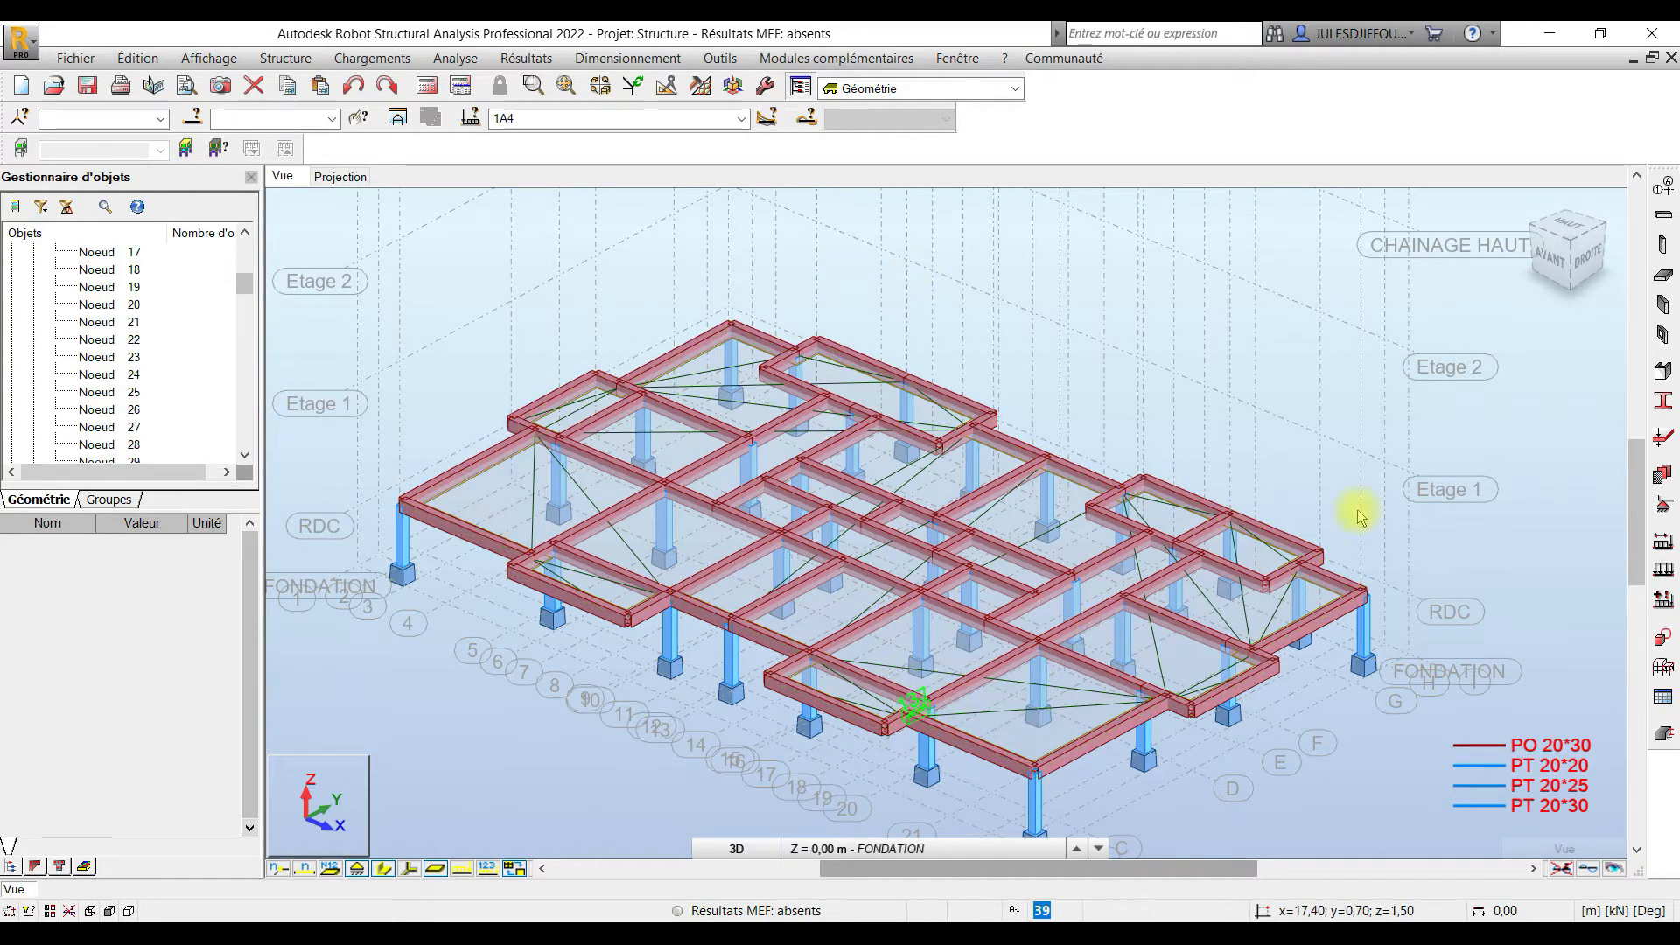
{"action": "middle_click_drag", "start_coordinate": [1339, 577], "coordinate": [1415, 564], "text": "shift"}
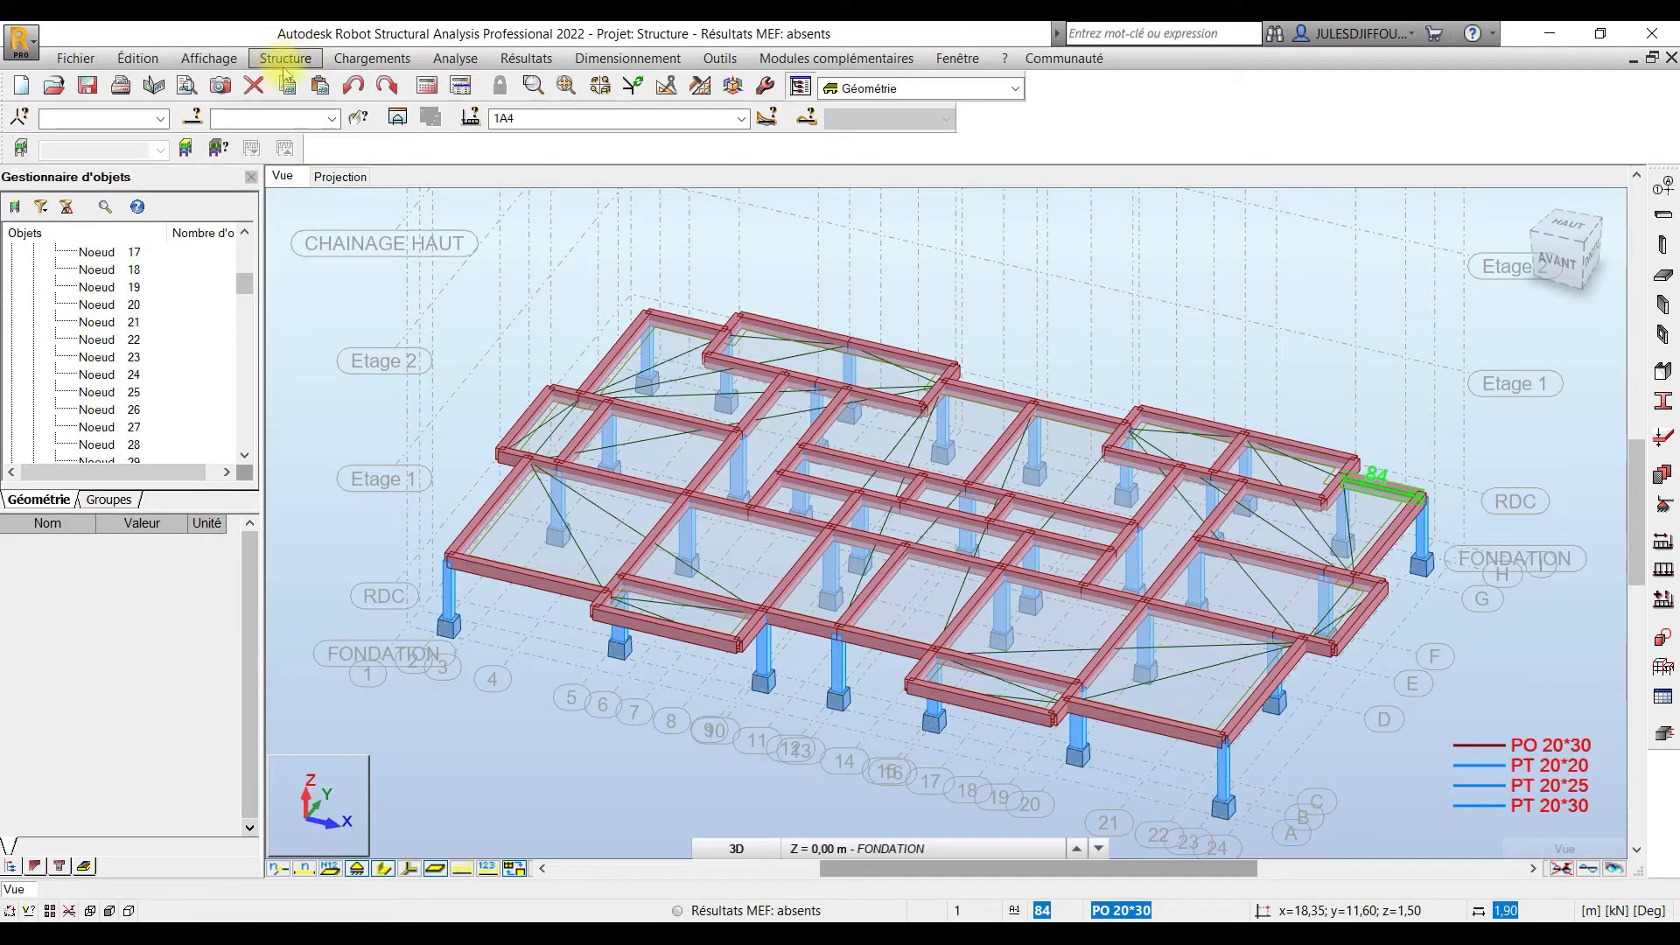
{"action": "key", "text": "alt+Tab"}
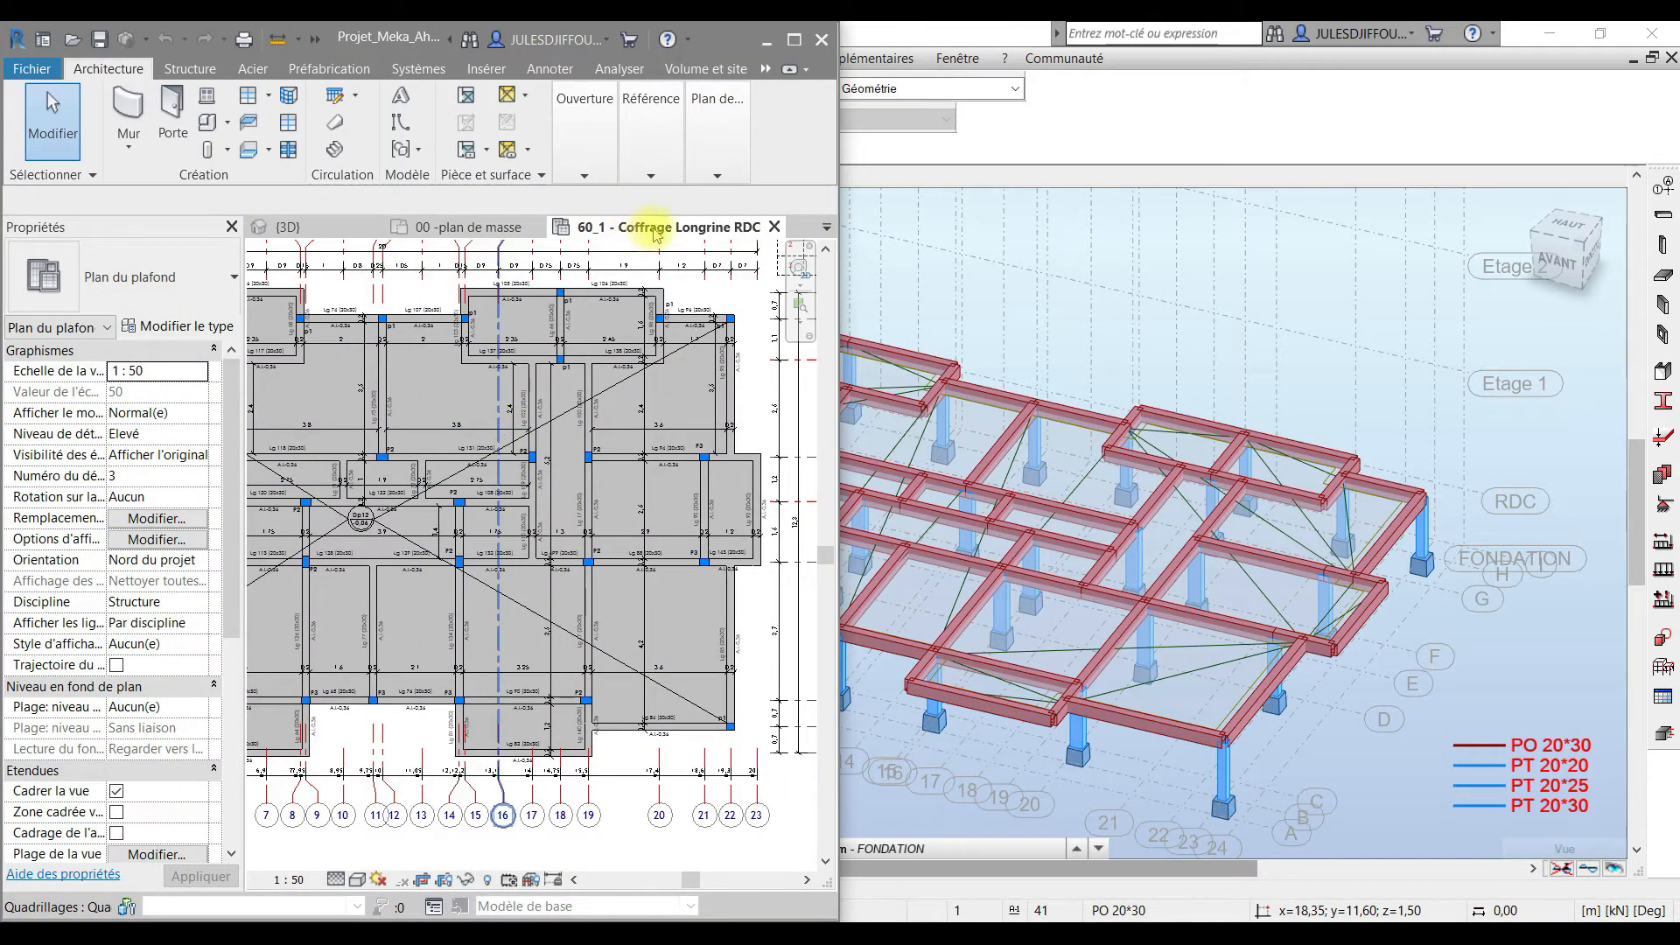
{"action": "left_click", "coordinate": [767, 40]}
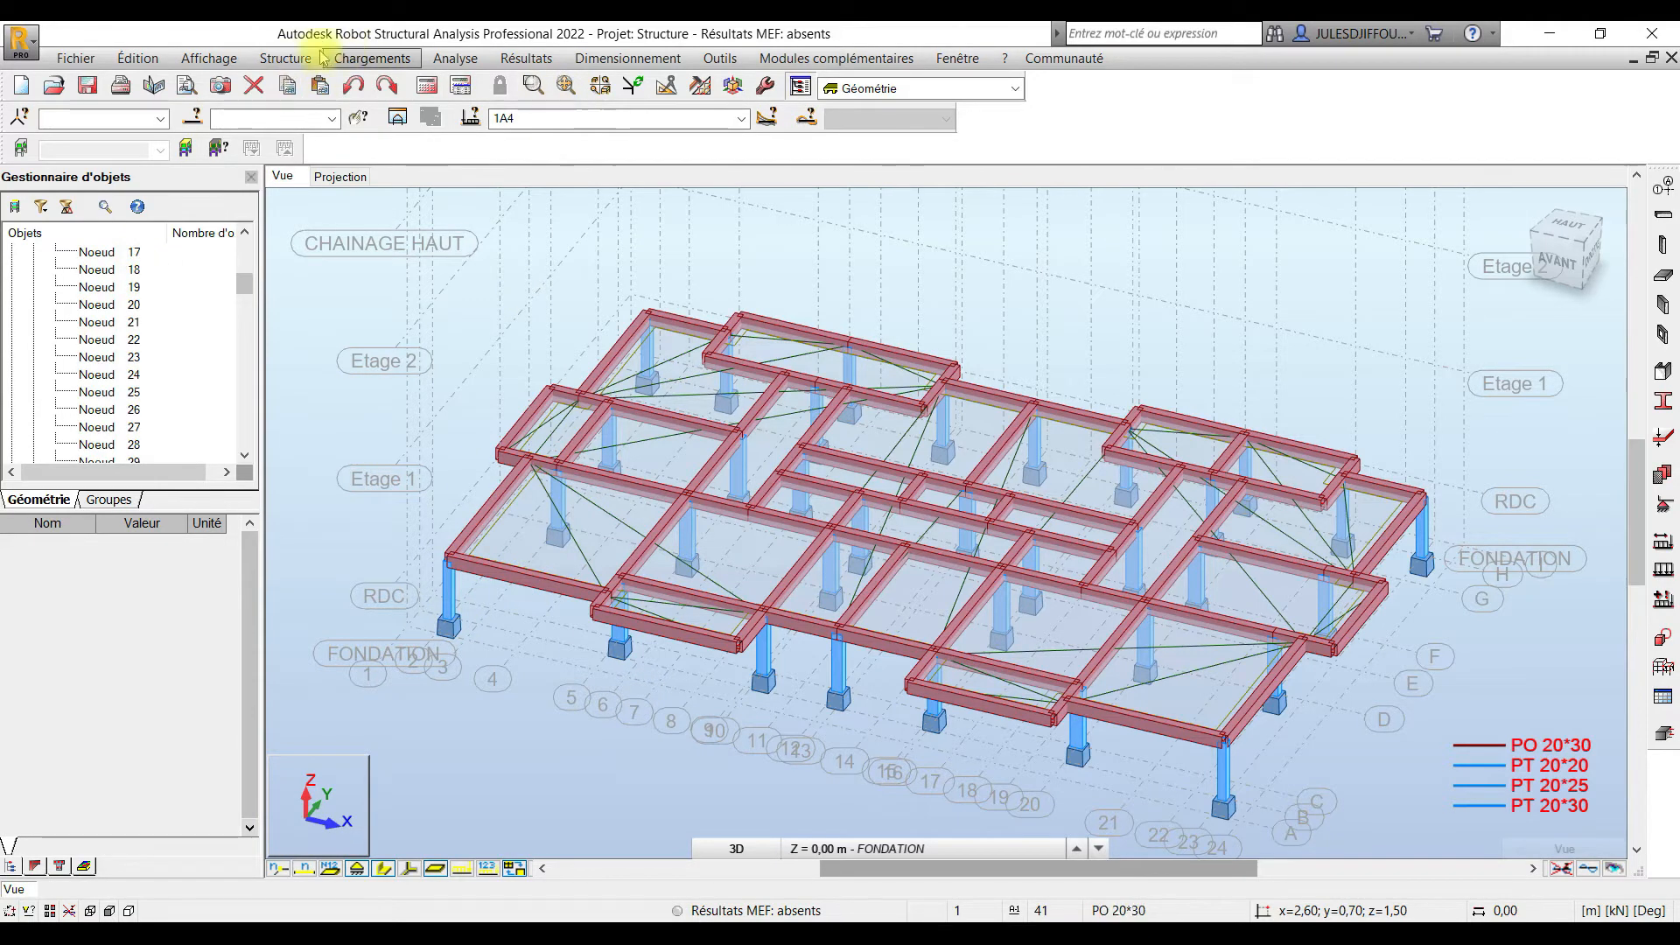
Set up new PT 20*30 columns with a height of 3,06 m extending upward (Z+) from their origin.
{"action": "left_click", "coordinate": [285, 58]}
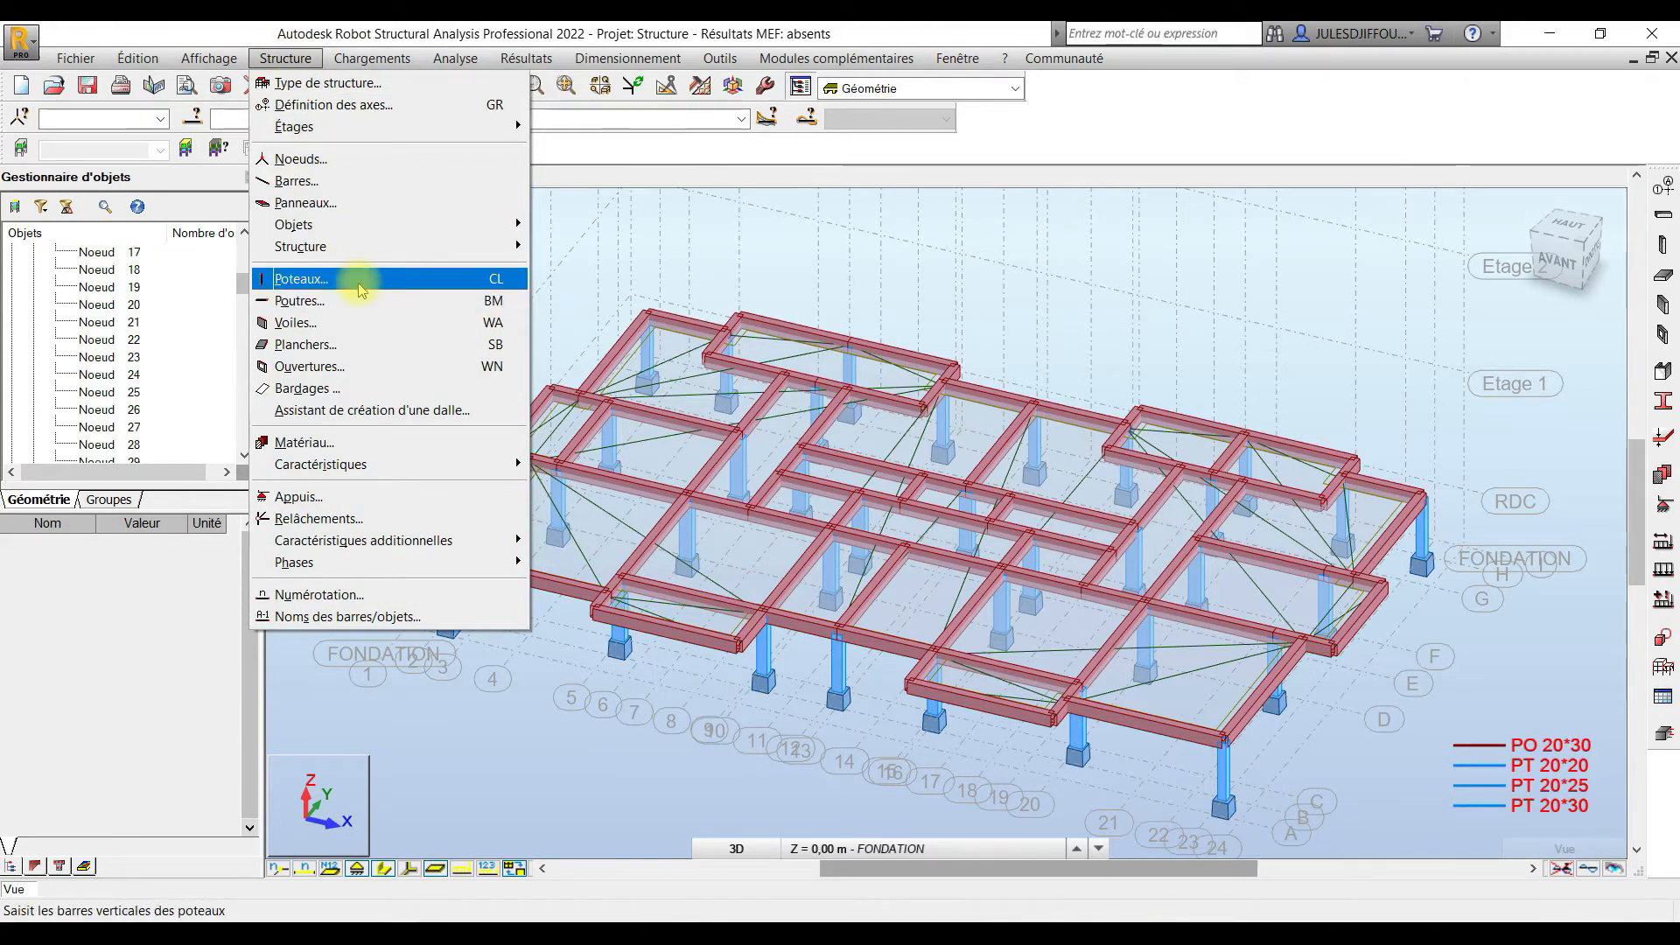
{"action": "left_click", "coordinate": [380, 280]}
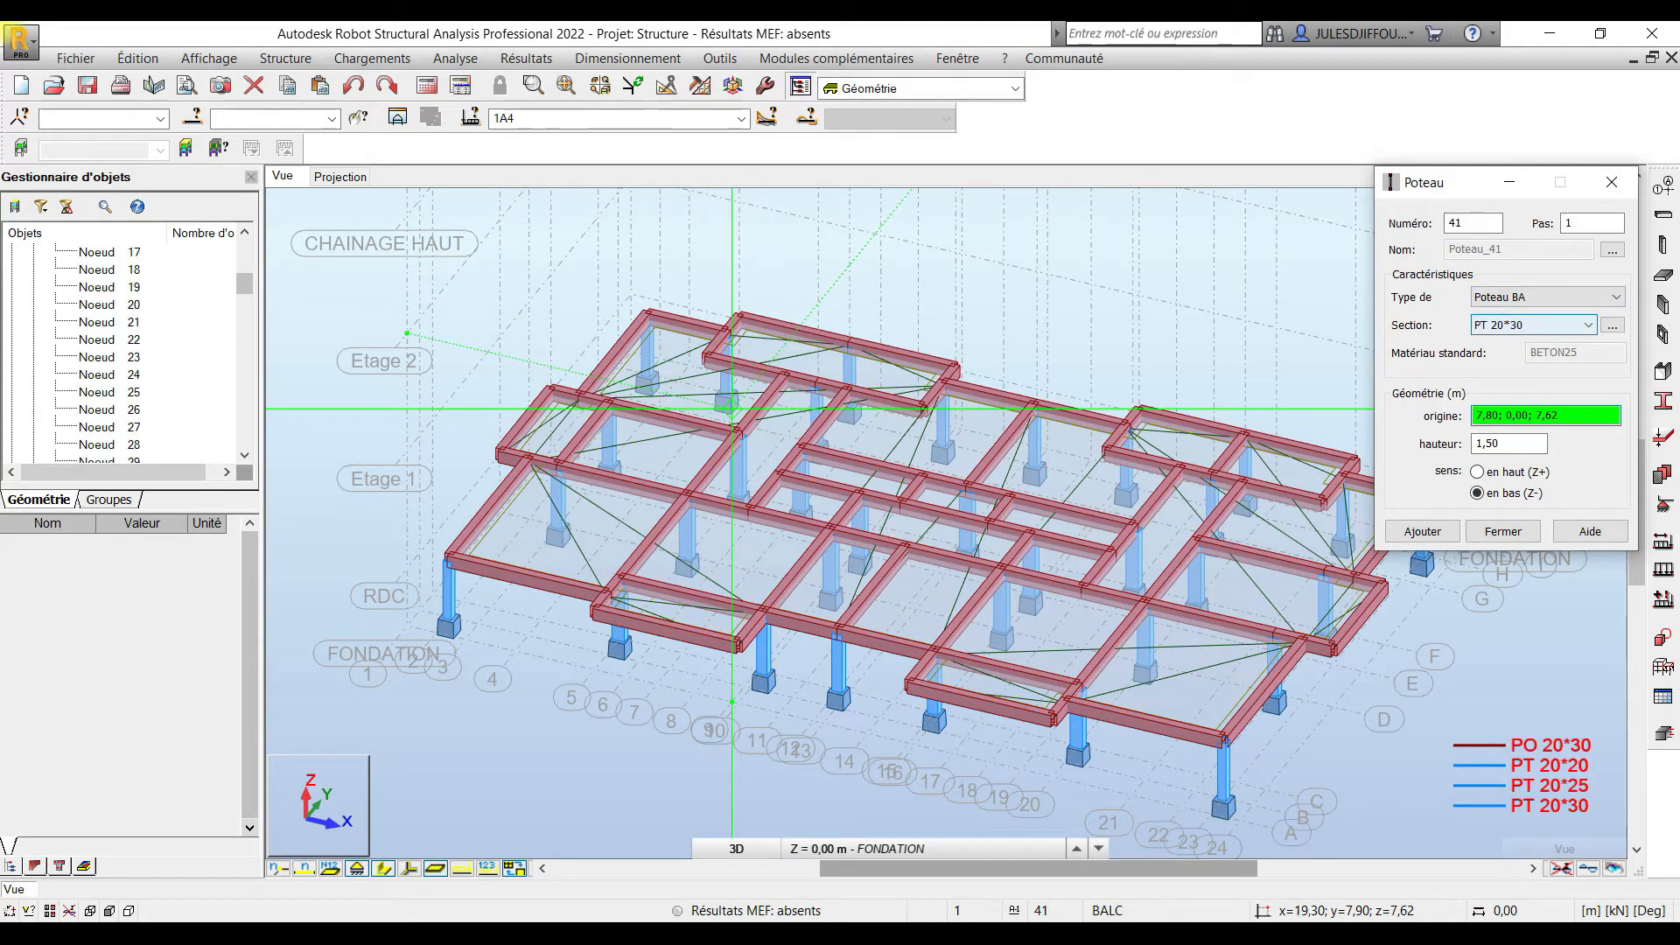
{"action": "left_click", "coordinate": [1478, 444]}
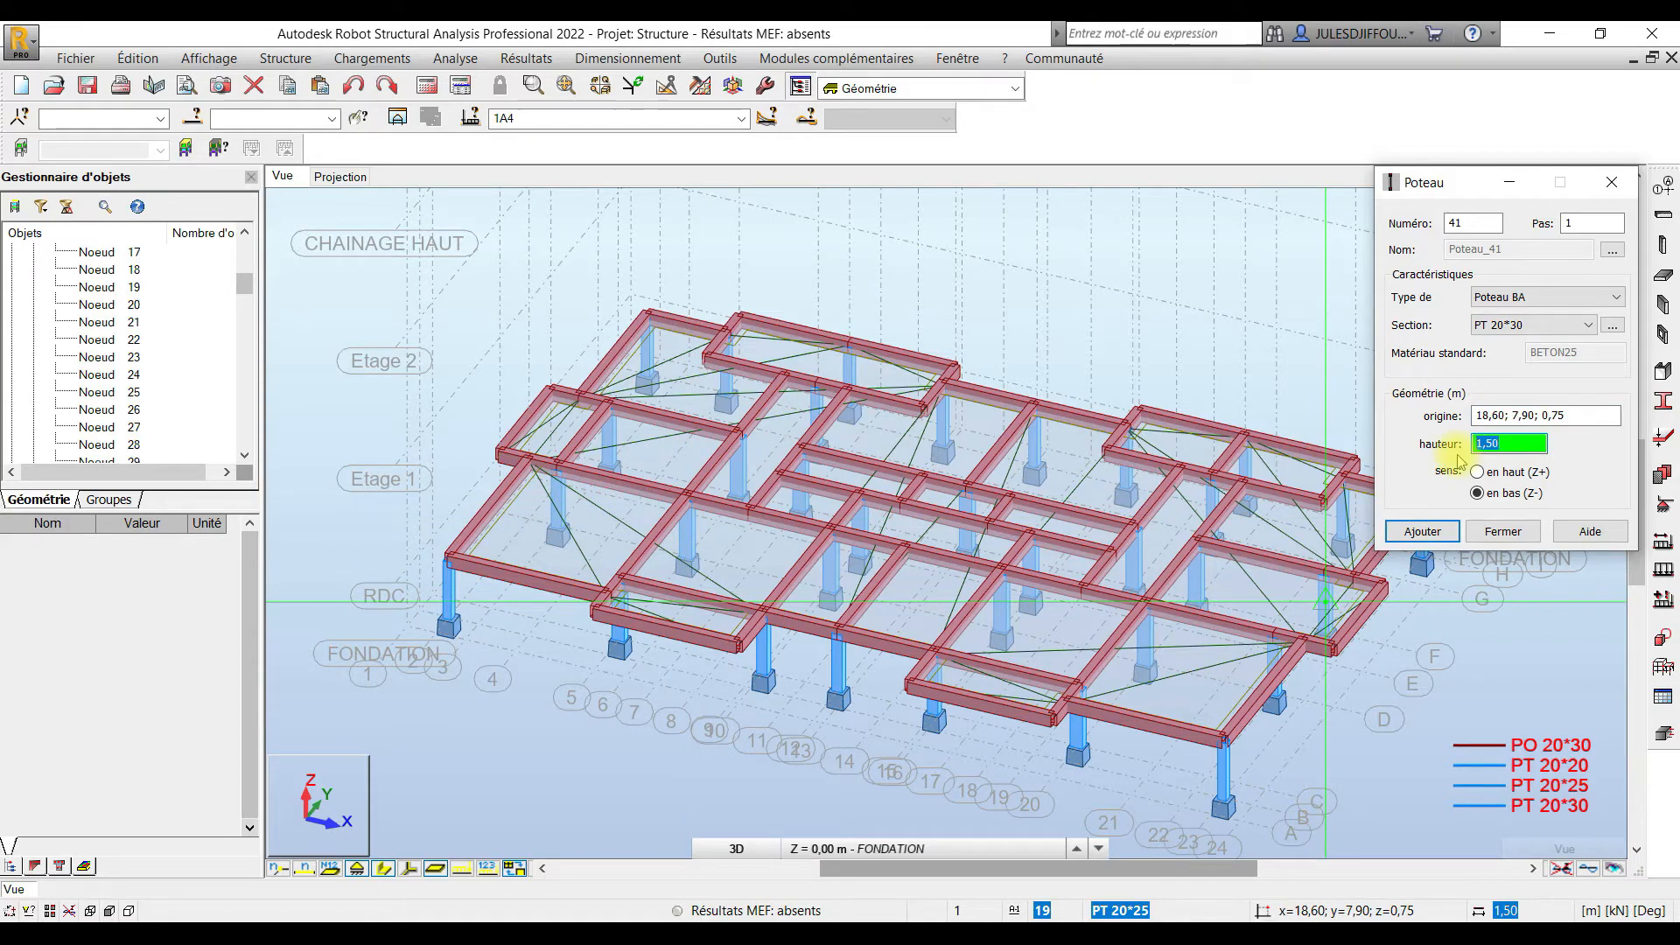
{"action": "type", "text": "3,"}
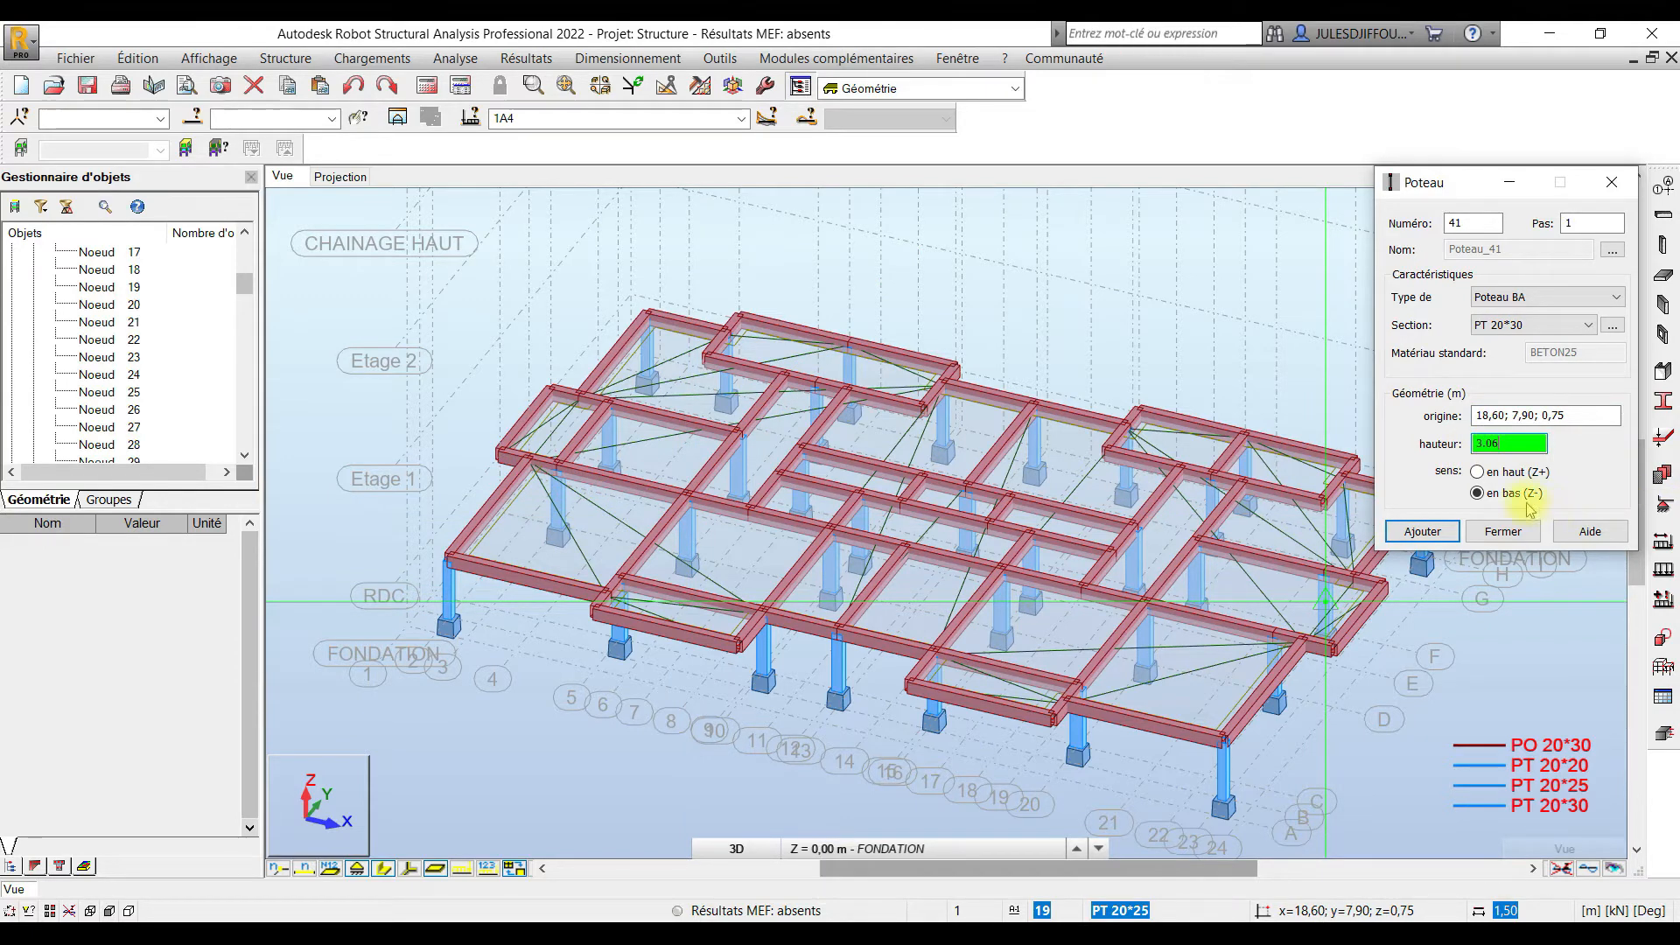
{"action": "left_click", "coordinate": [1481, 474]}
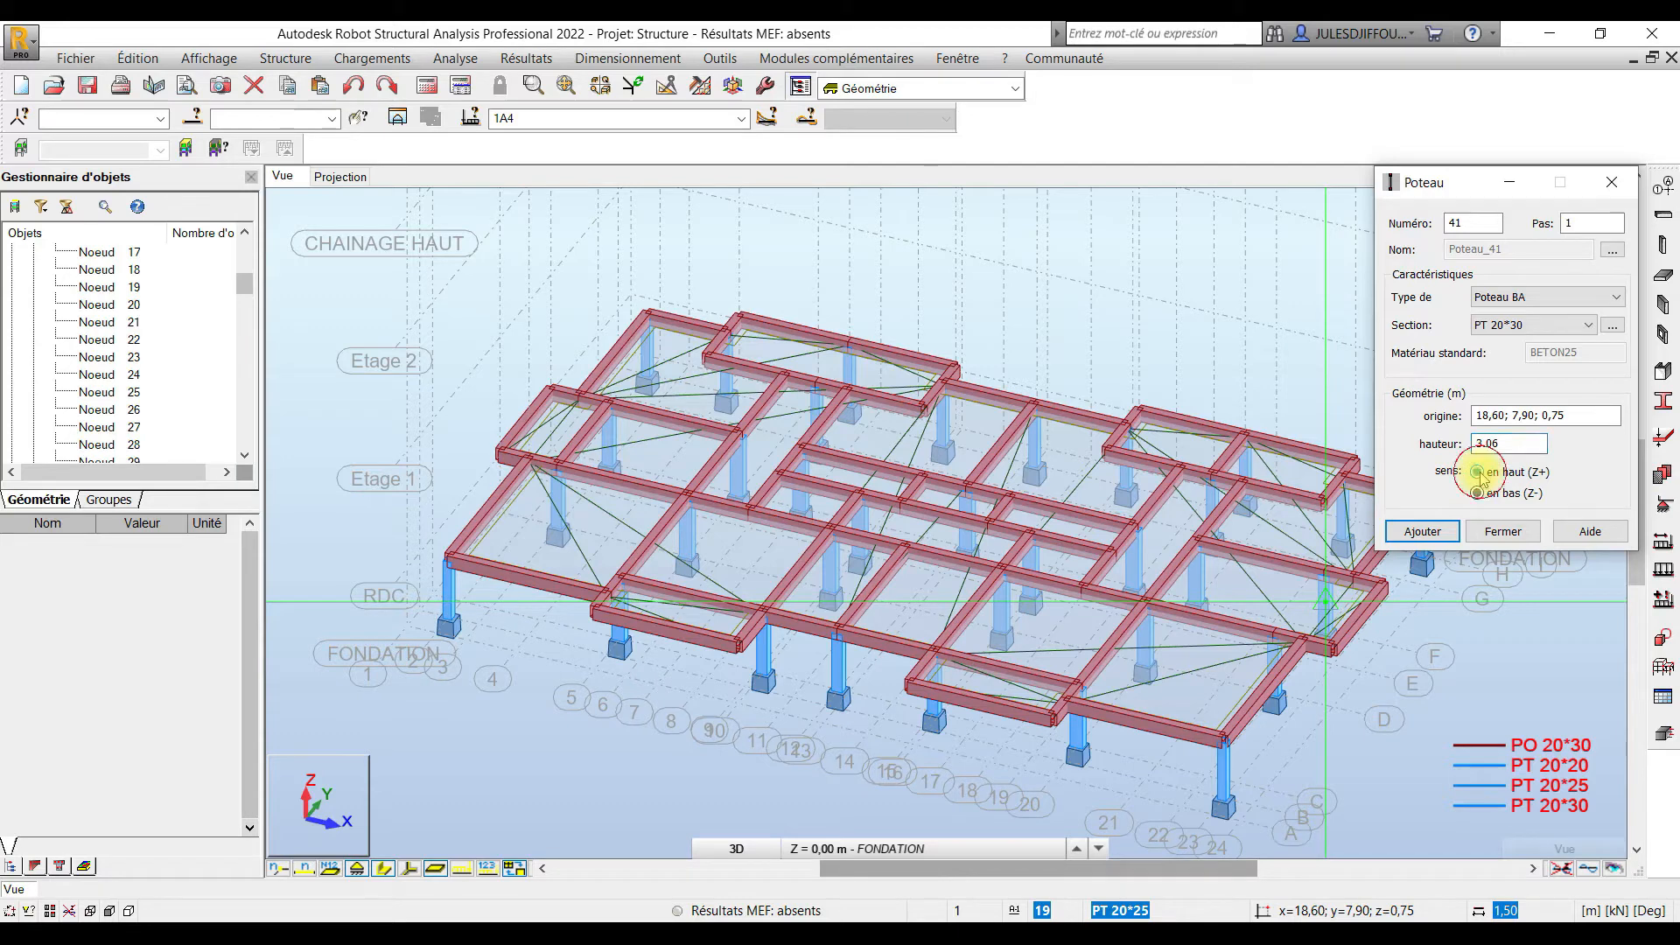
{"action": "left_click", "coordinate": [1577, 417]}
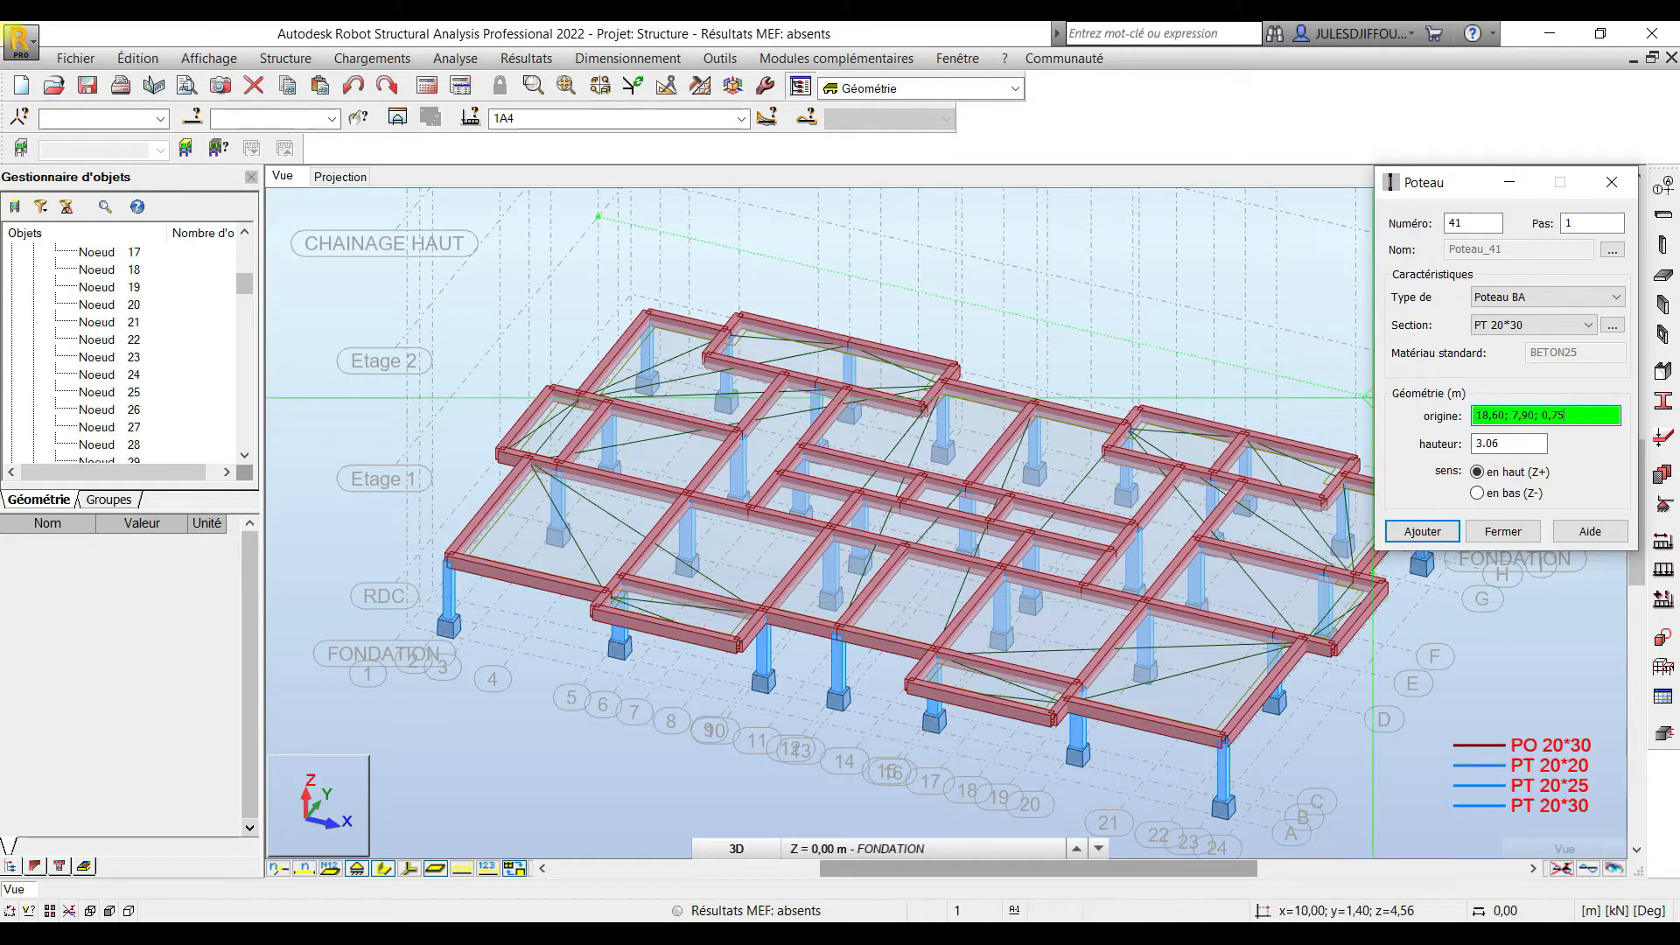
Place columns on the RDC beams at x=4,50 with y=5,10, y=7,90 and y=1,40, and at x=15,50, y=1,40.
{"action": "left_click", "coordinate": [687, 497]}
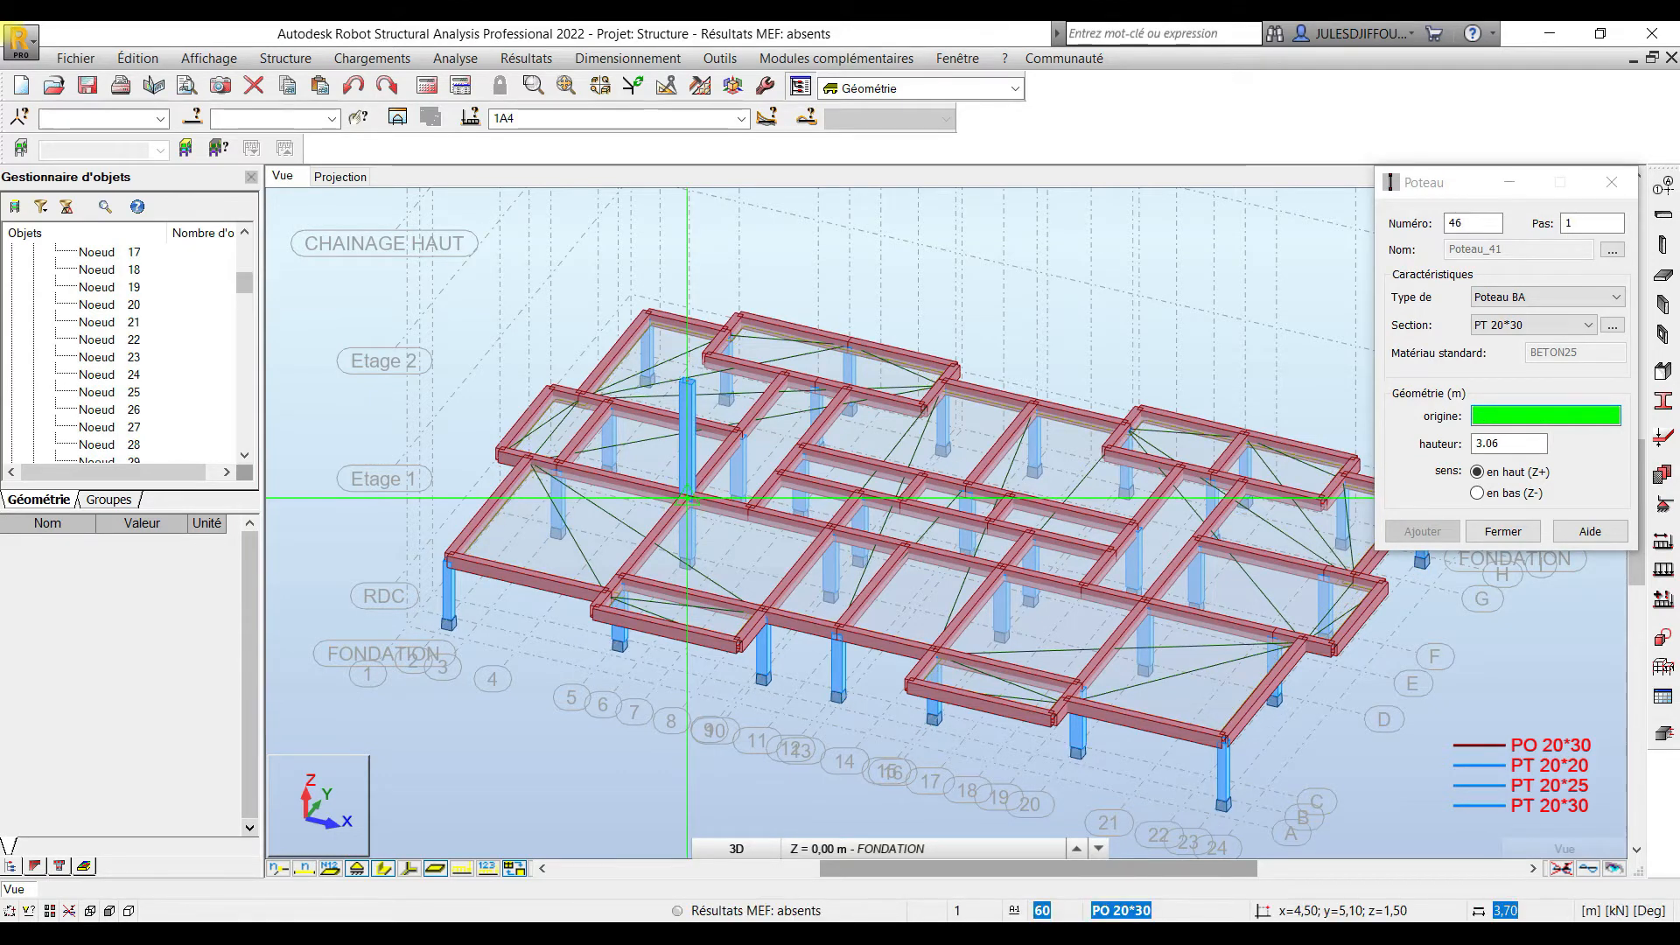
{"action": "left_click", "coordinate": [738, 436]}
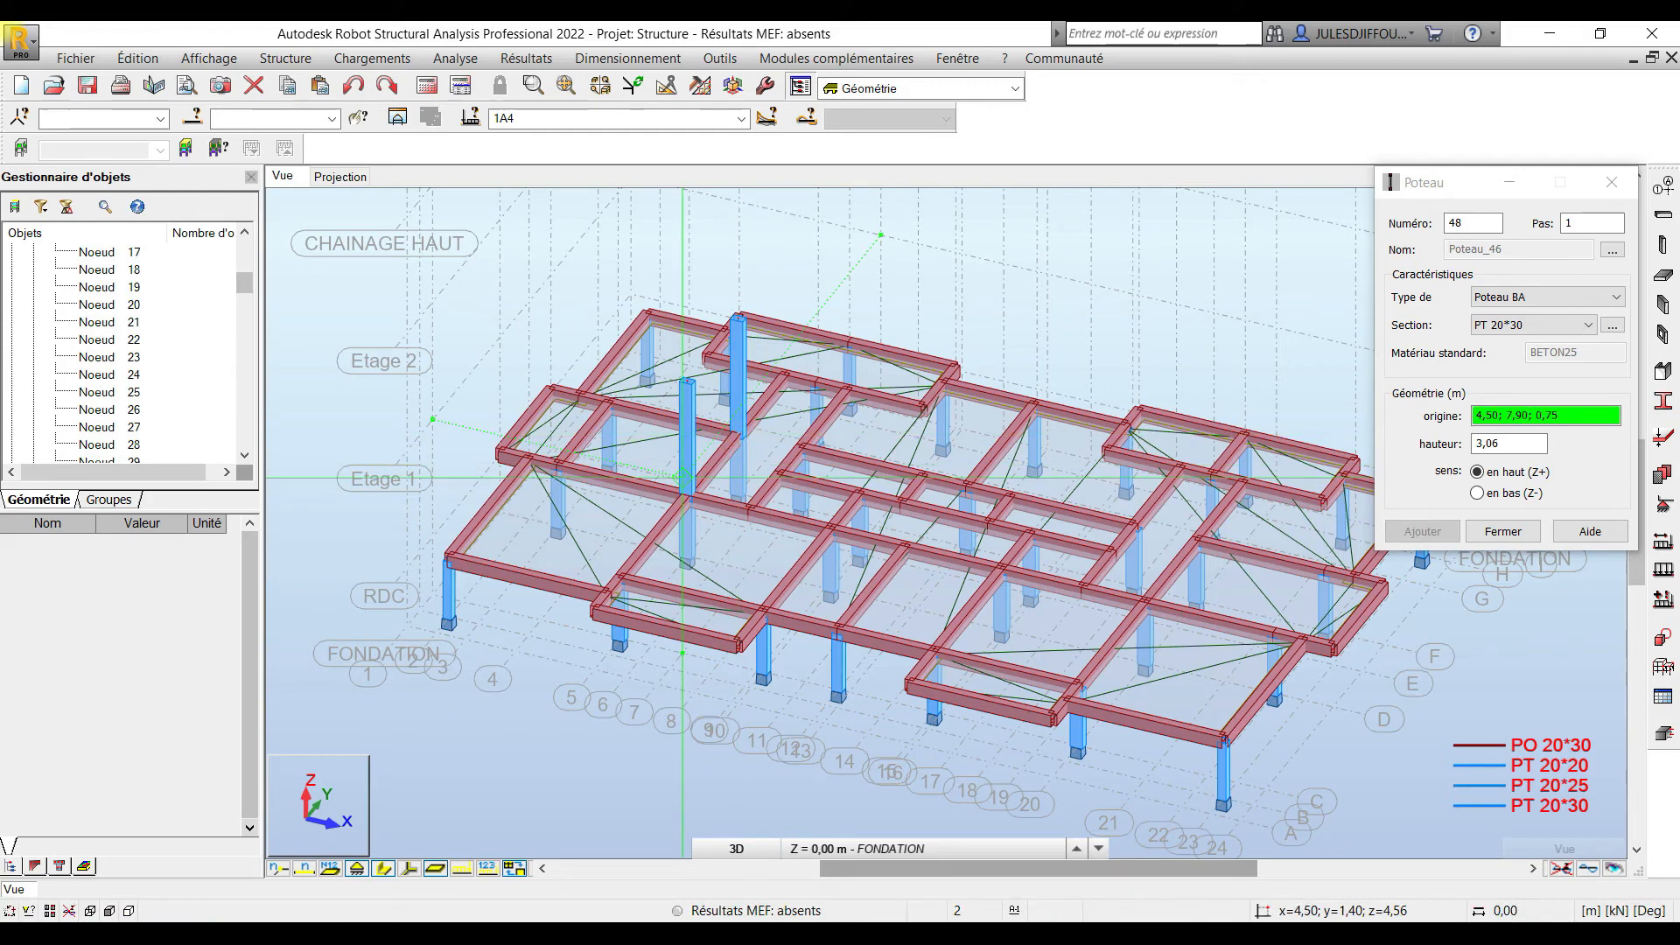
{"action": "left_click", "coordinate": [620, 580]}
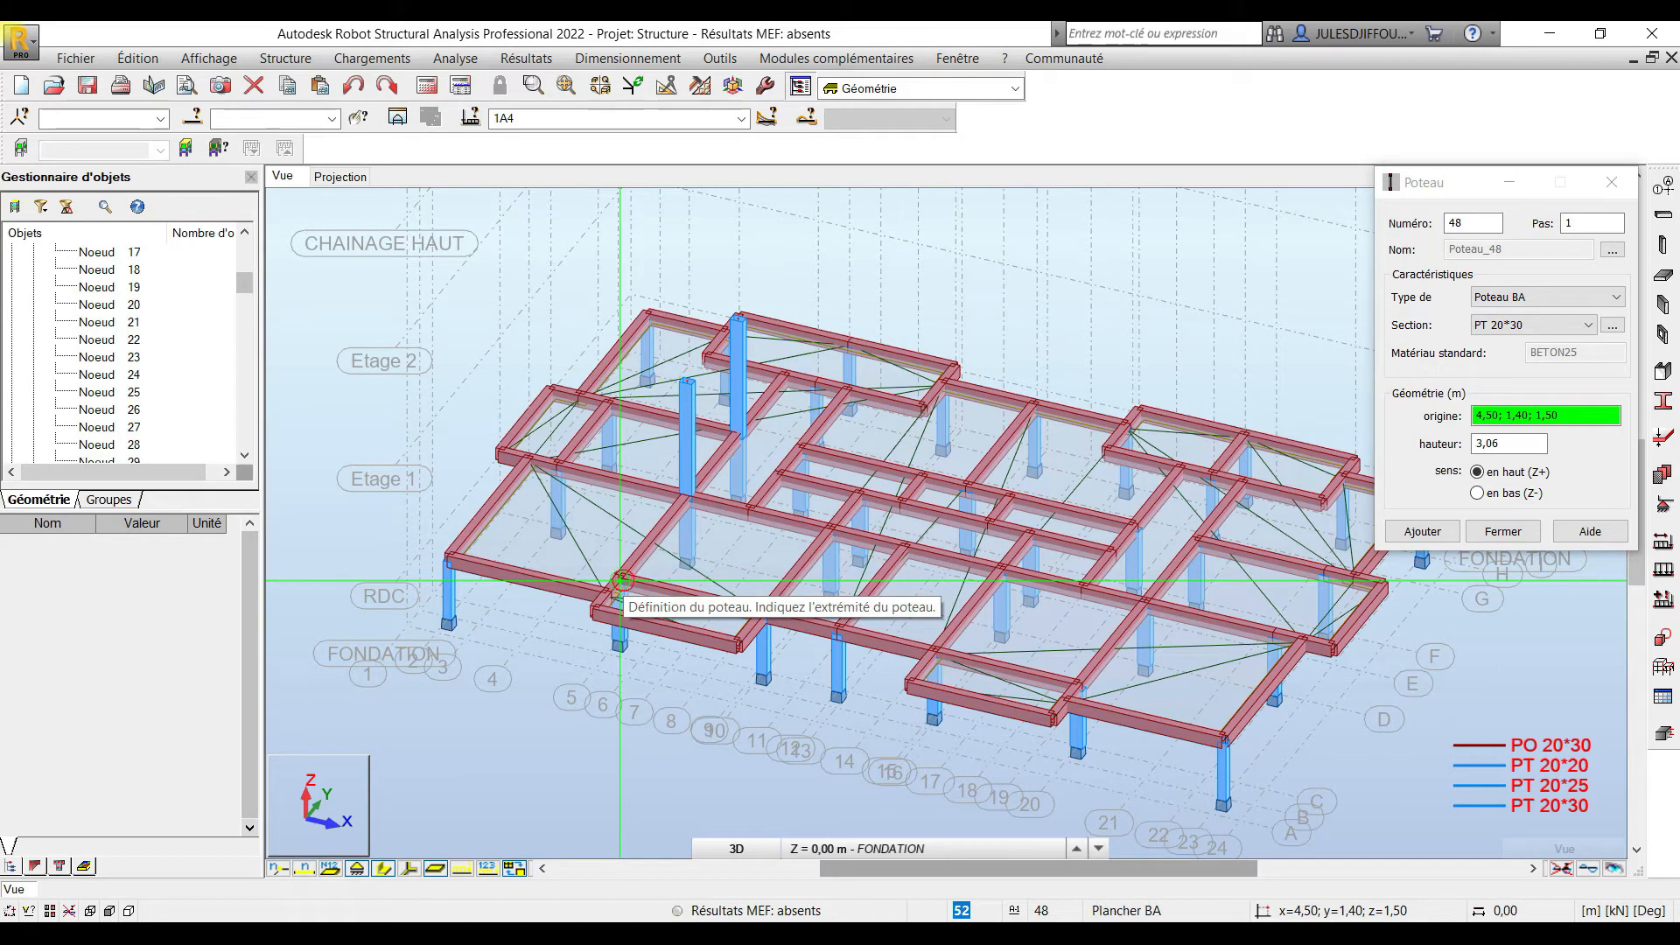
{"action": "left_click", "coordinate": [620, 580]}
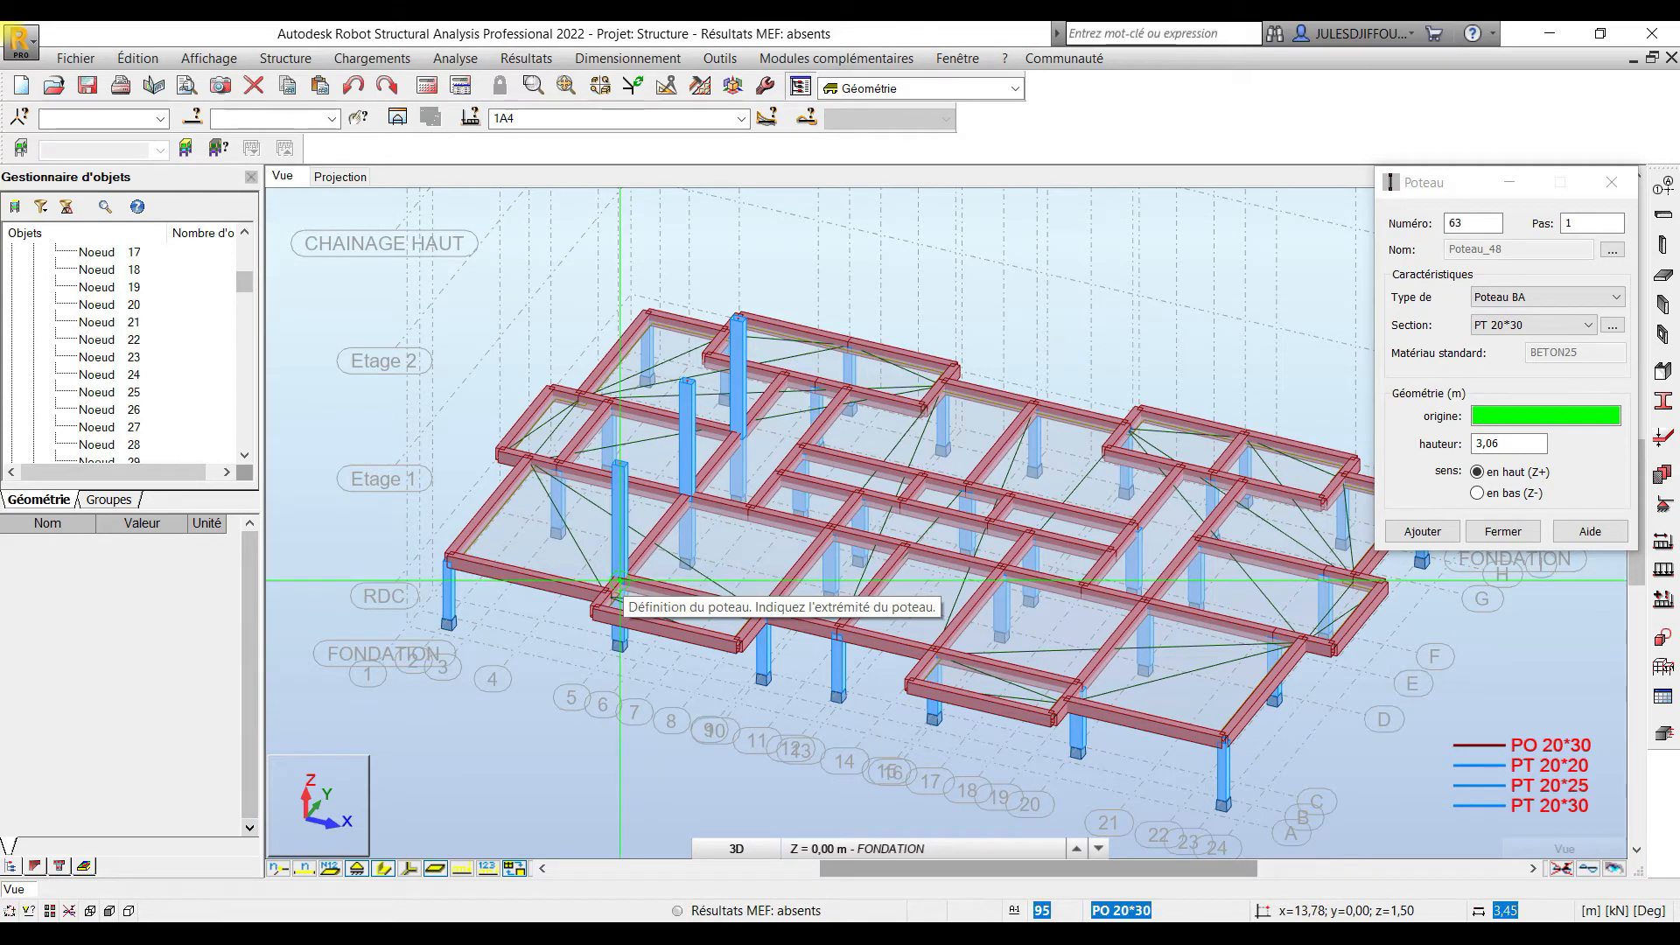
{"action": "left_click", "coordinate": [1082, 689]}
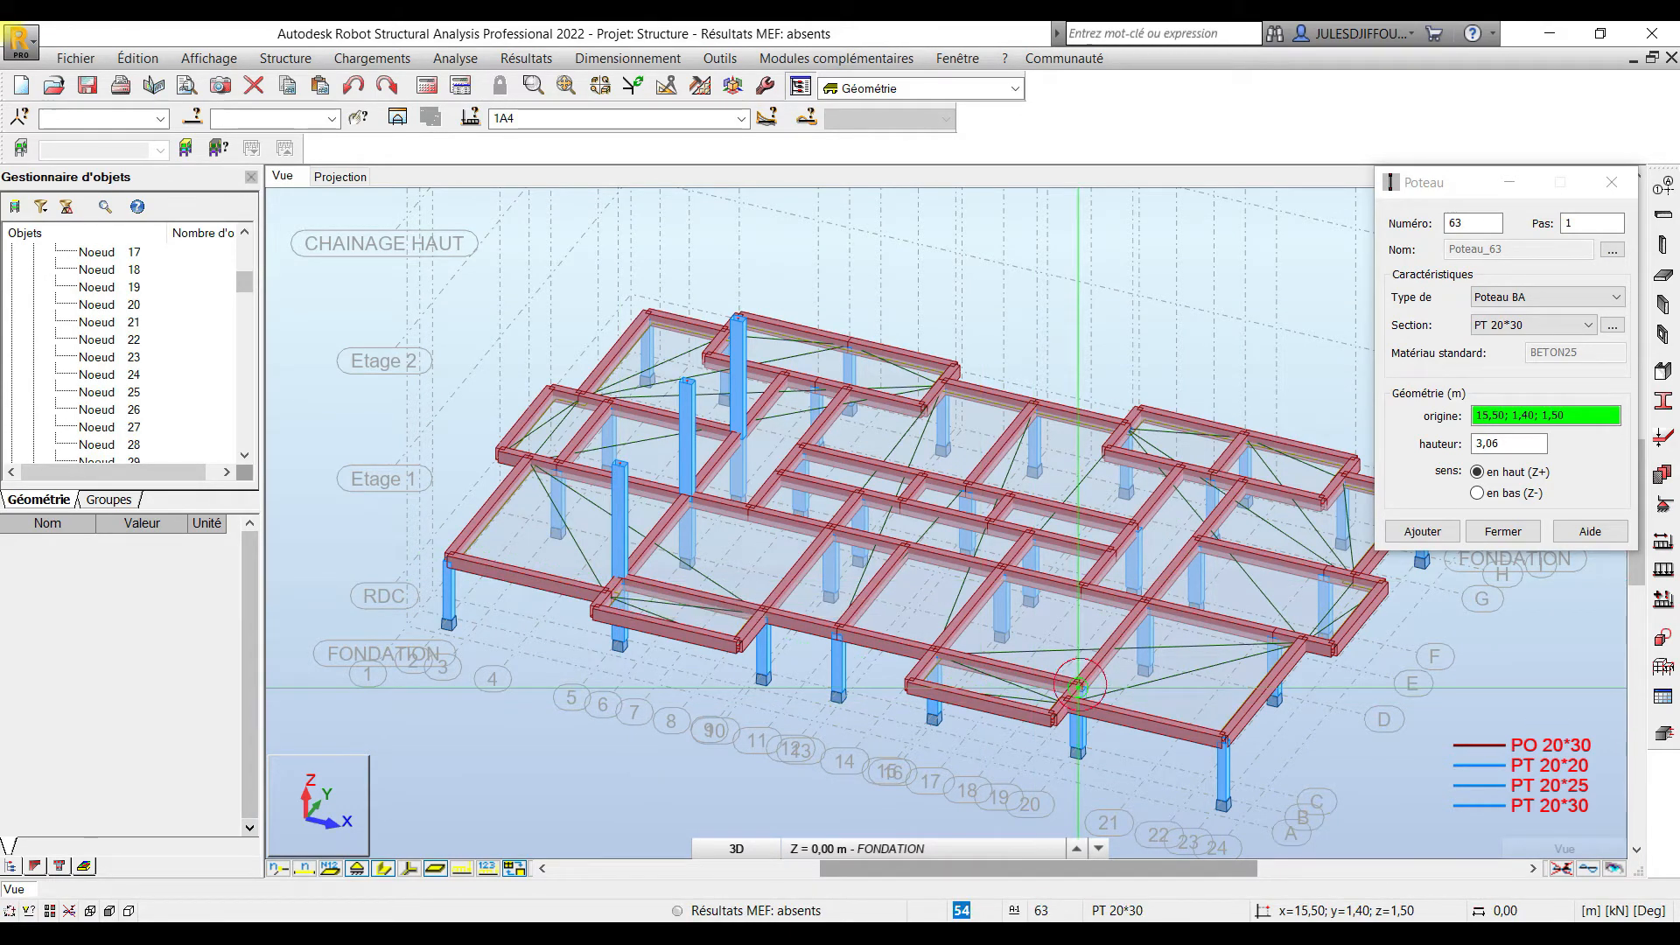
{"action": "left_click", "coordinate": [1077, 689]}
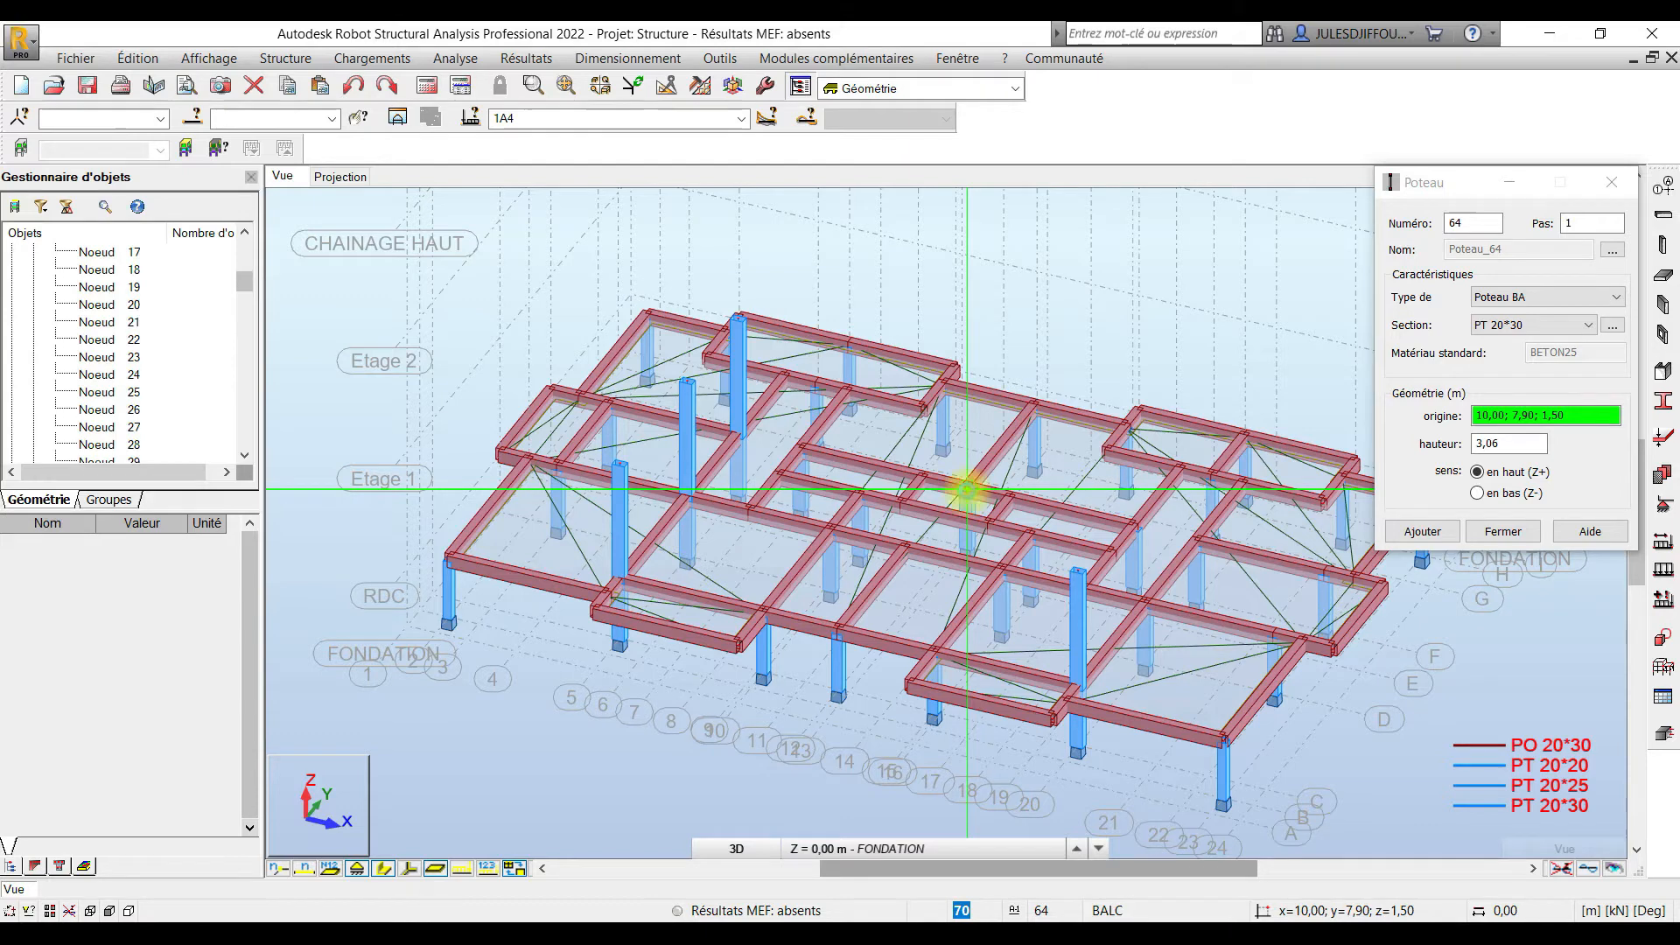
Place columns at x=10,00, y=7,90, at x=7,95 with y=6,70 and y=5,10, and at axis crossing F/7.
{"action": "left_click", "coordinate": [967, 487]}
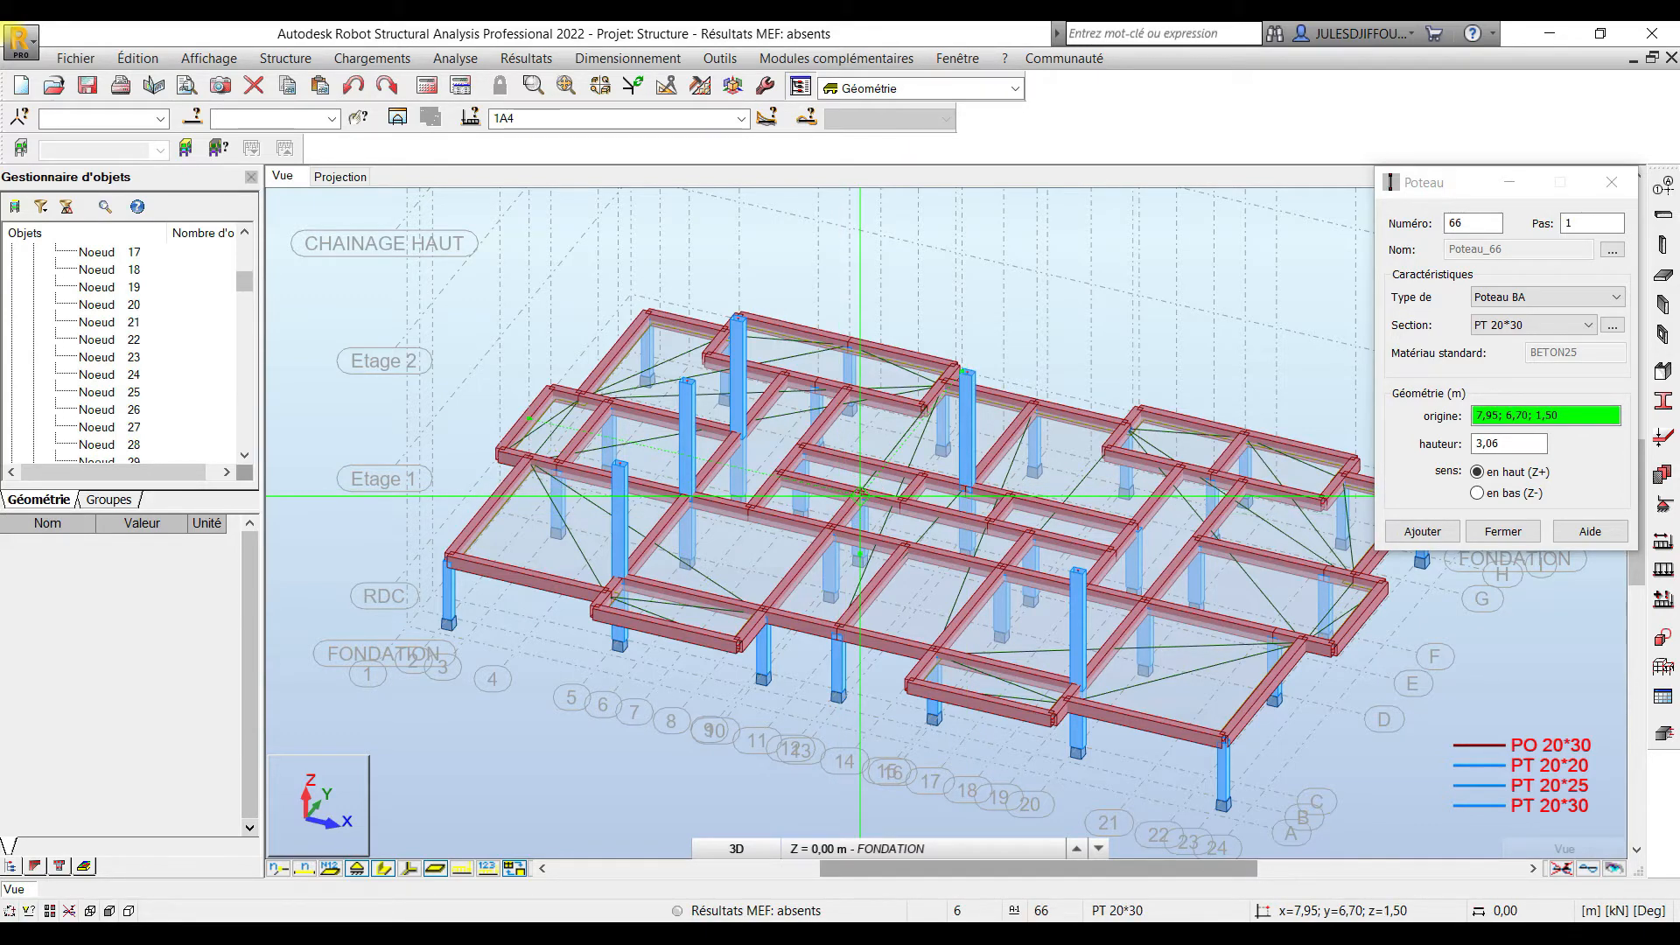
{"action": "left_click", "coordinate": [859, 536]}
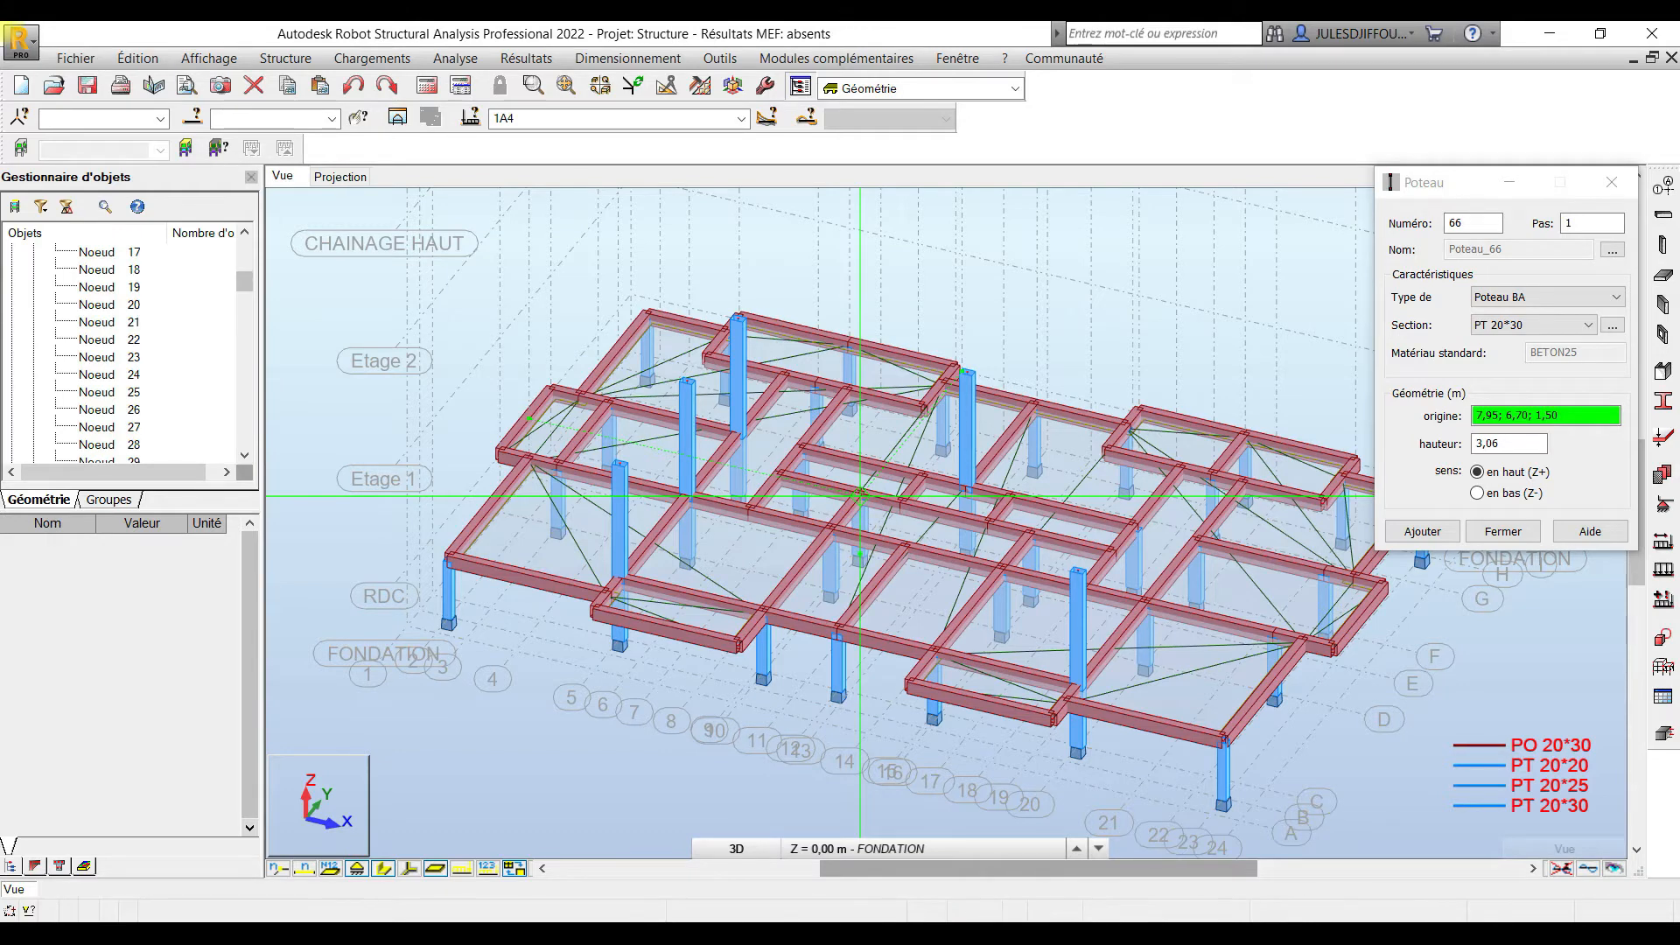
{"action": "left_click", "coordinate": [855, 556]}
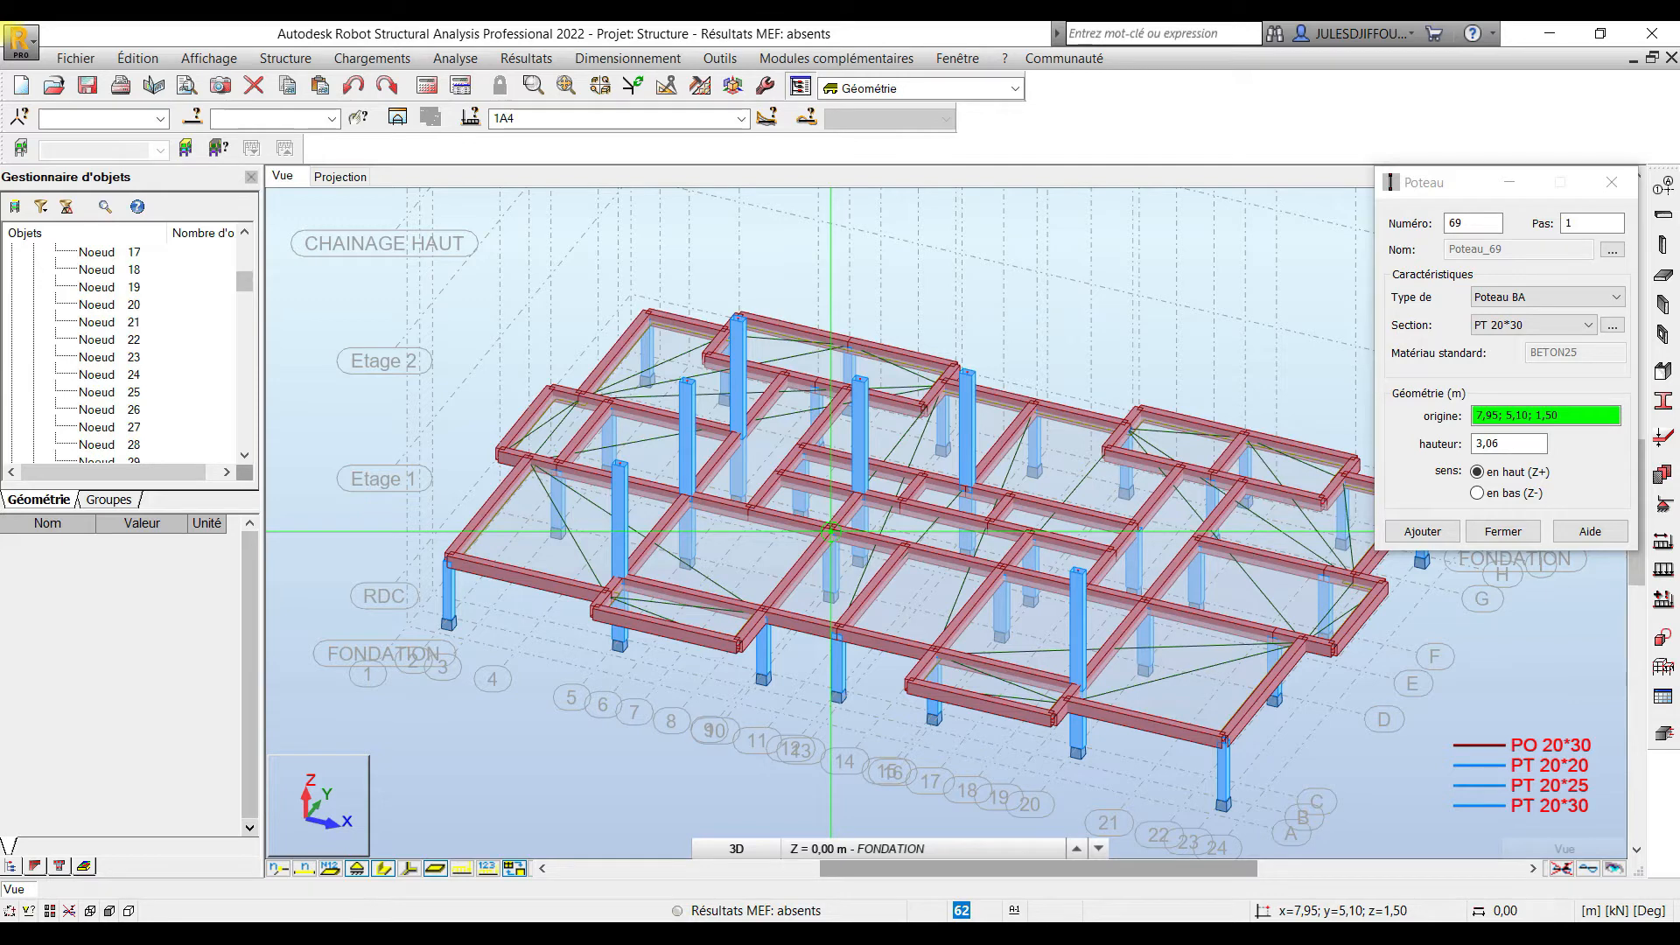
{"action": "left_click", "coordinate": [830, 531]}
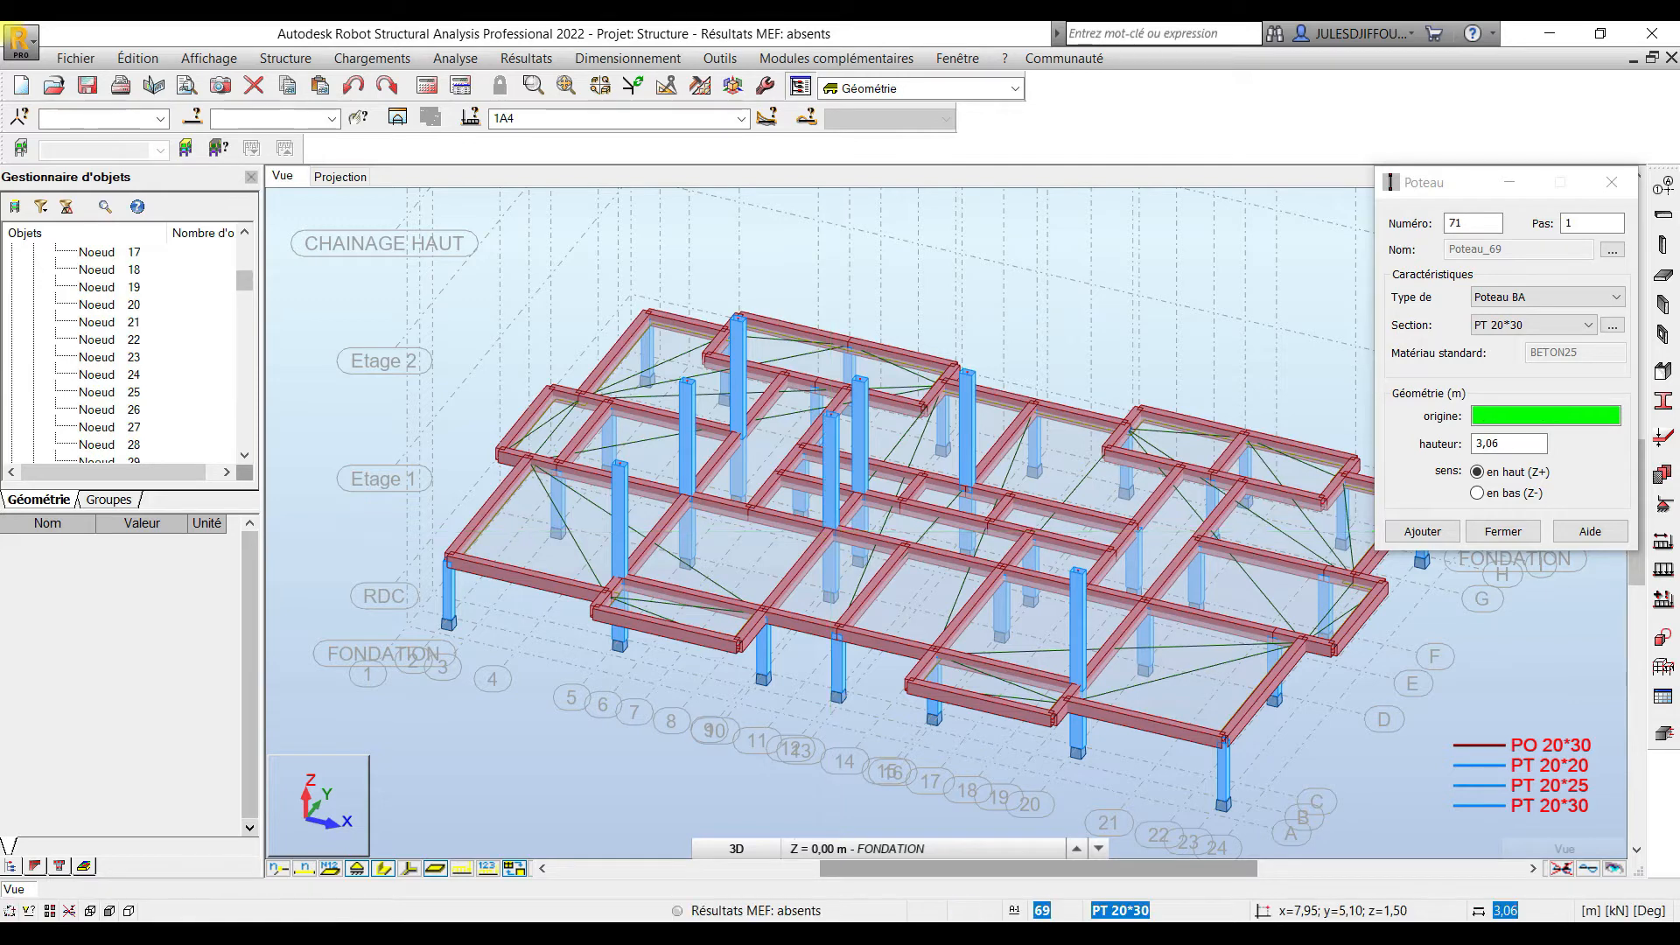
{"action": "left_click", "coordinate": [801, 451]}
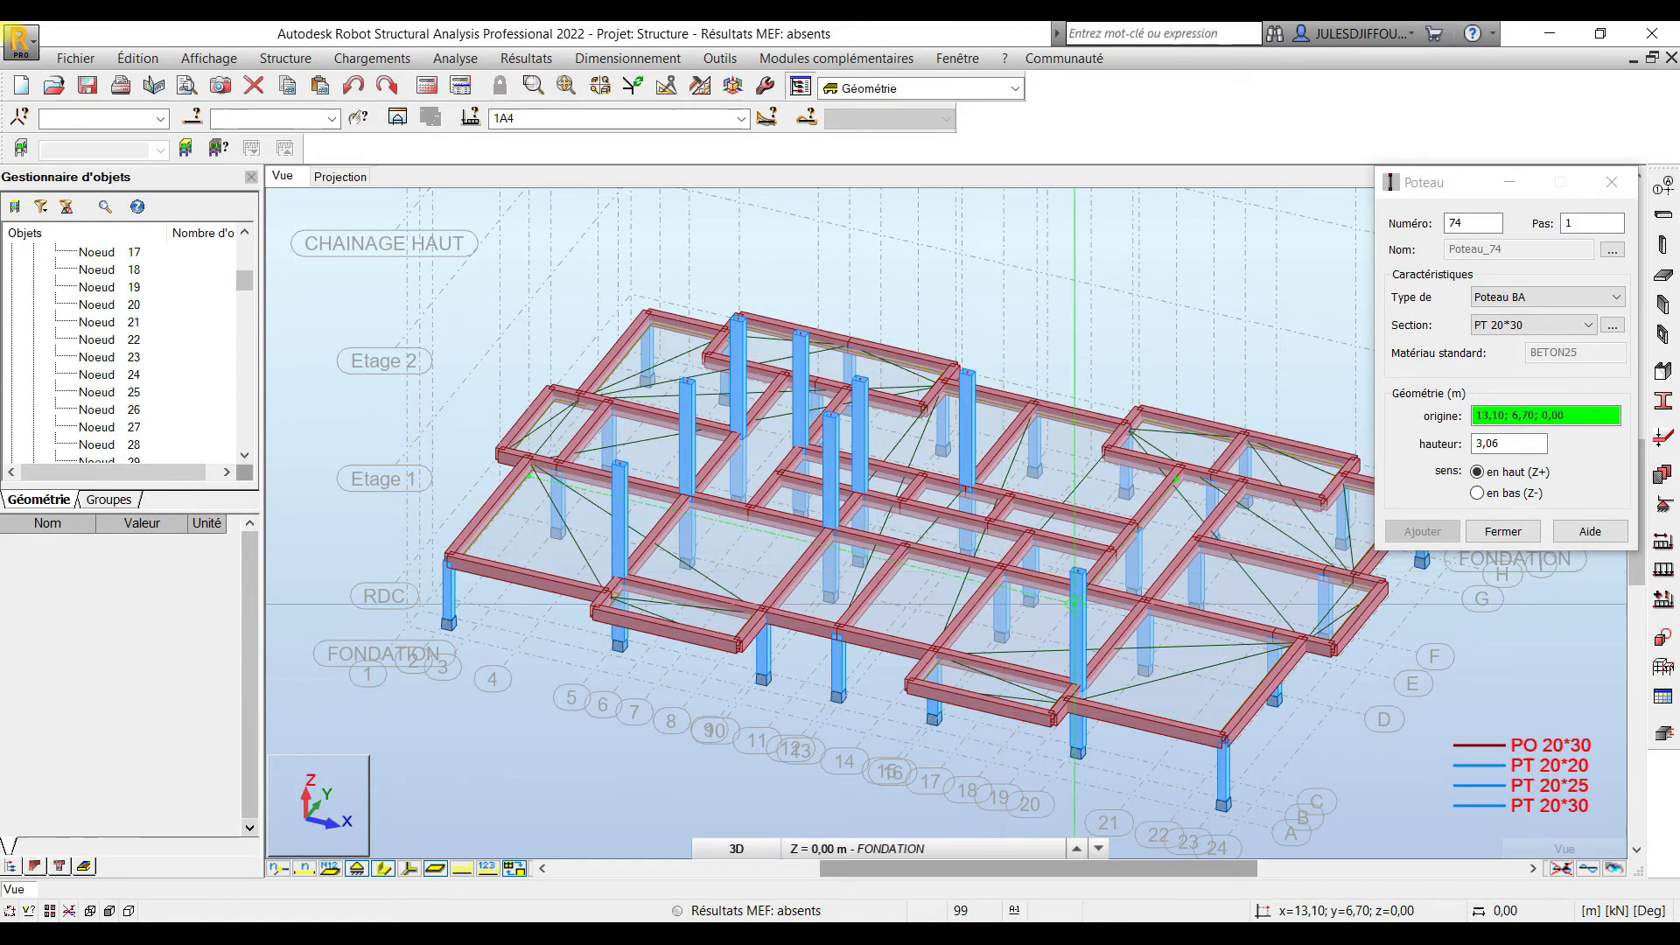
Place columns at x=12,05 on axis D and at y=6,70, at x=14,00, y=7,90, and at x=15,50, y=5,10.
{"action": "left_click", "coordinate": [1002, 571]}
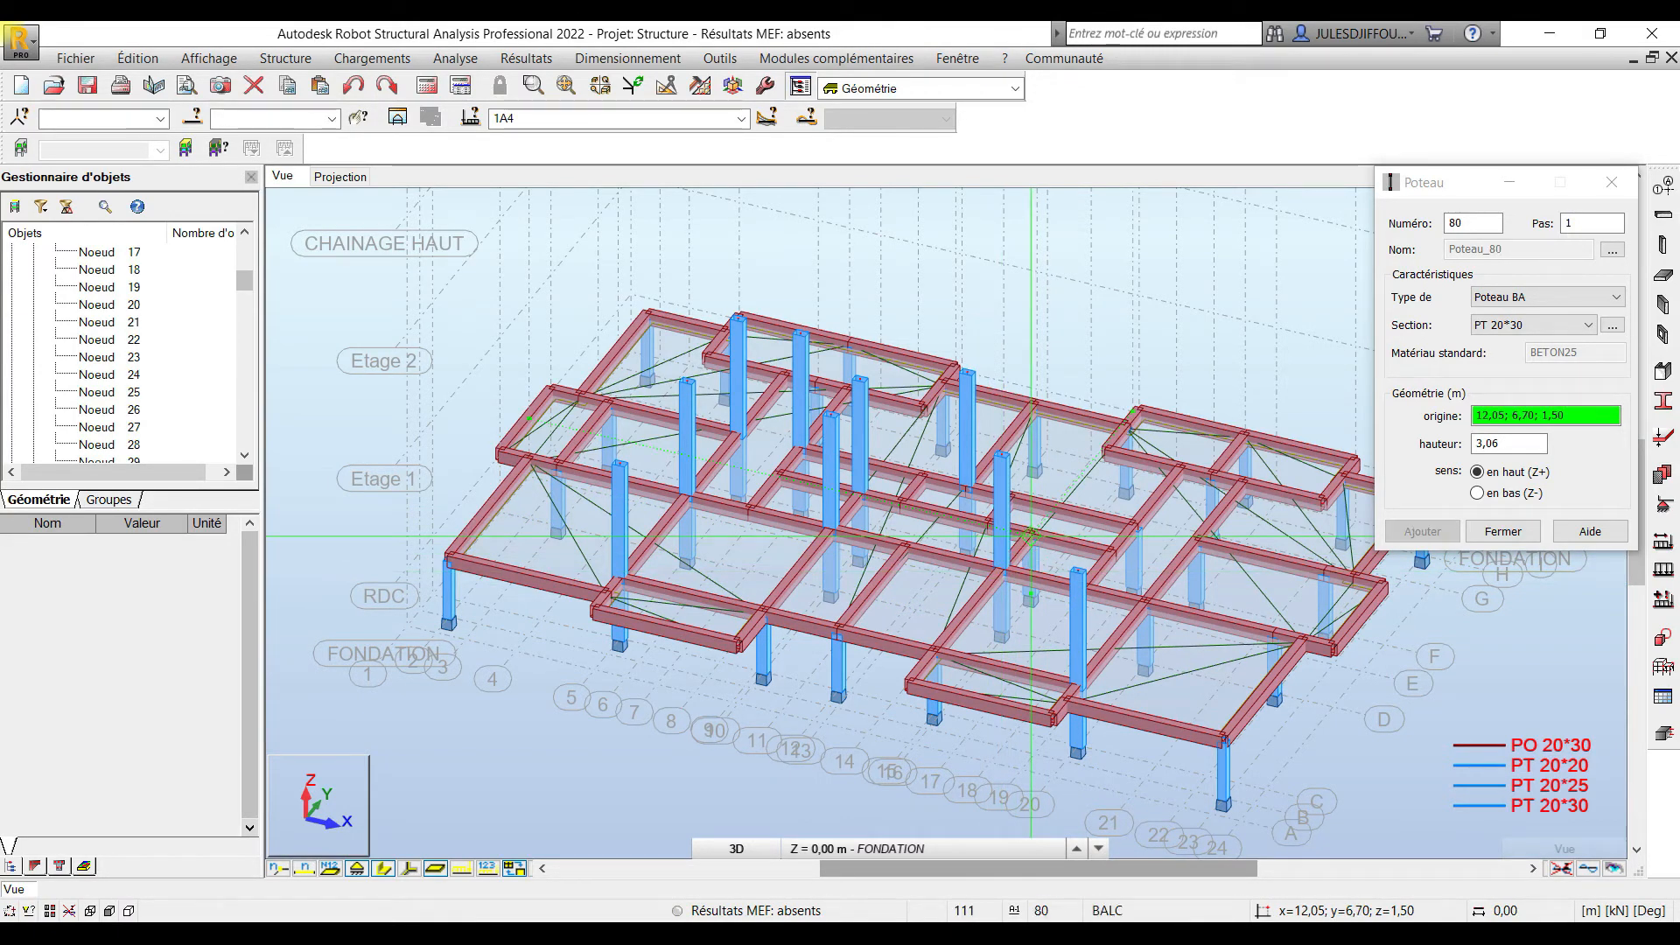
{"action": "left_click", "coordinate": [1030, 535]}
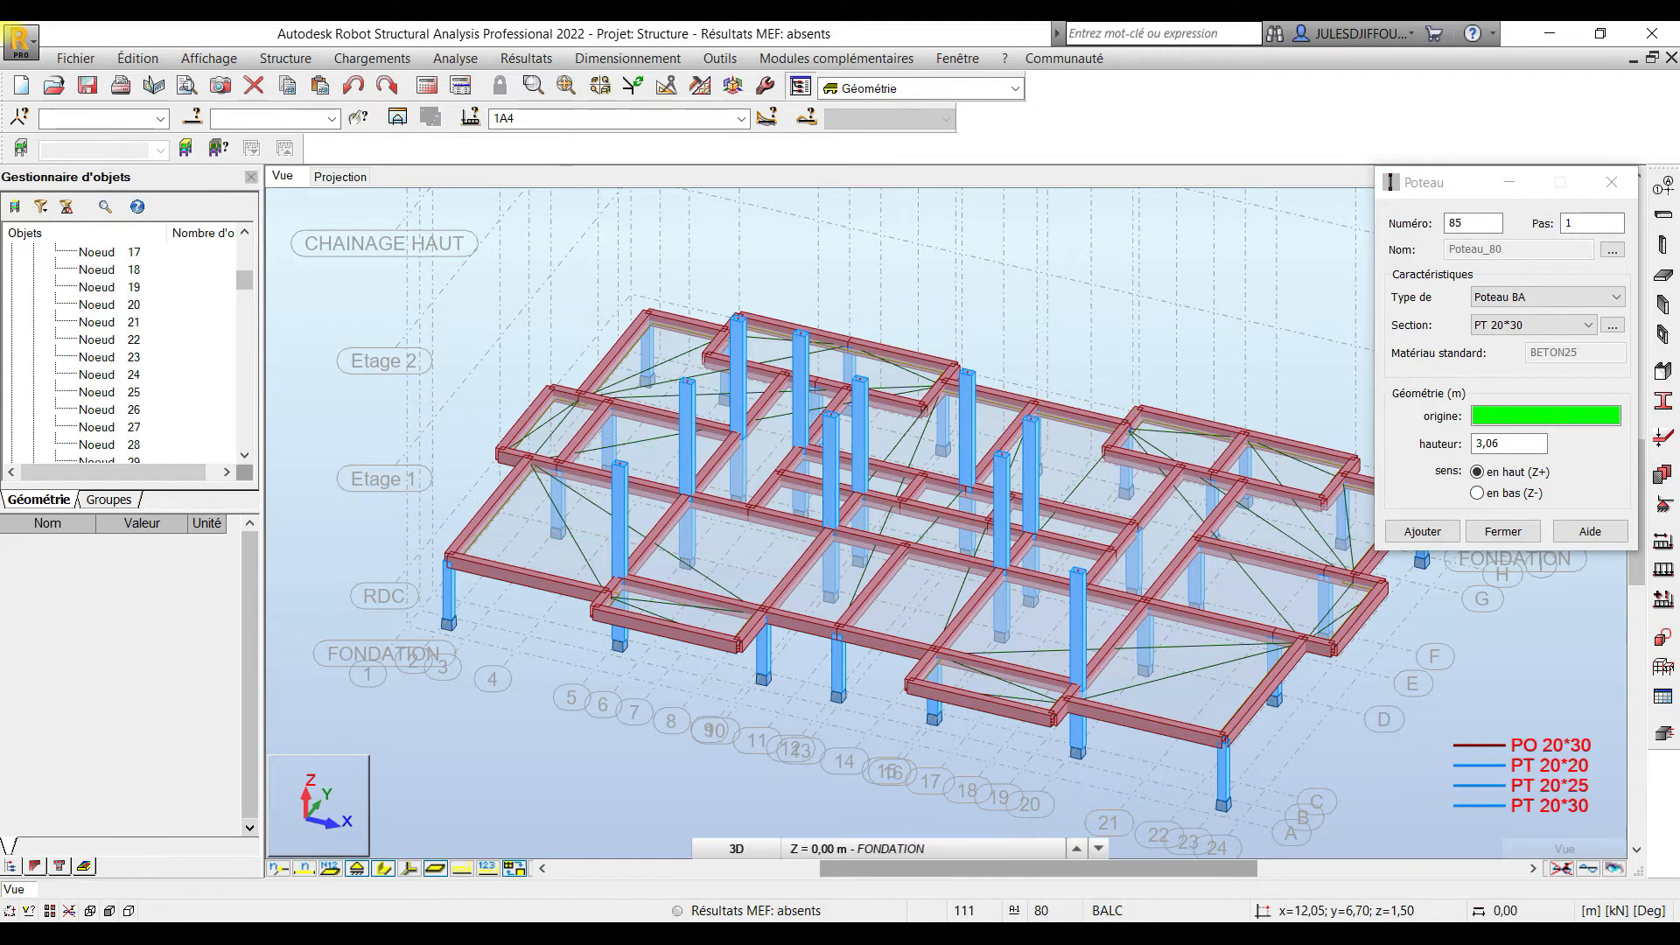
{"action": "left_click", "coordinate": [1136, 530]}
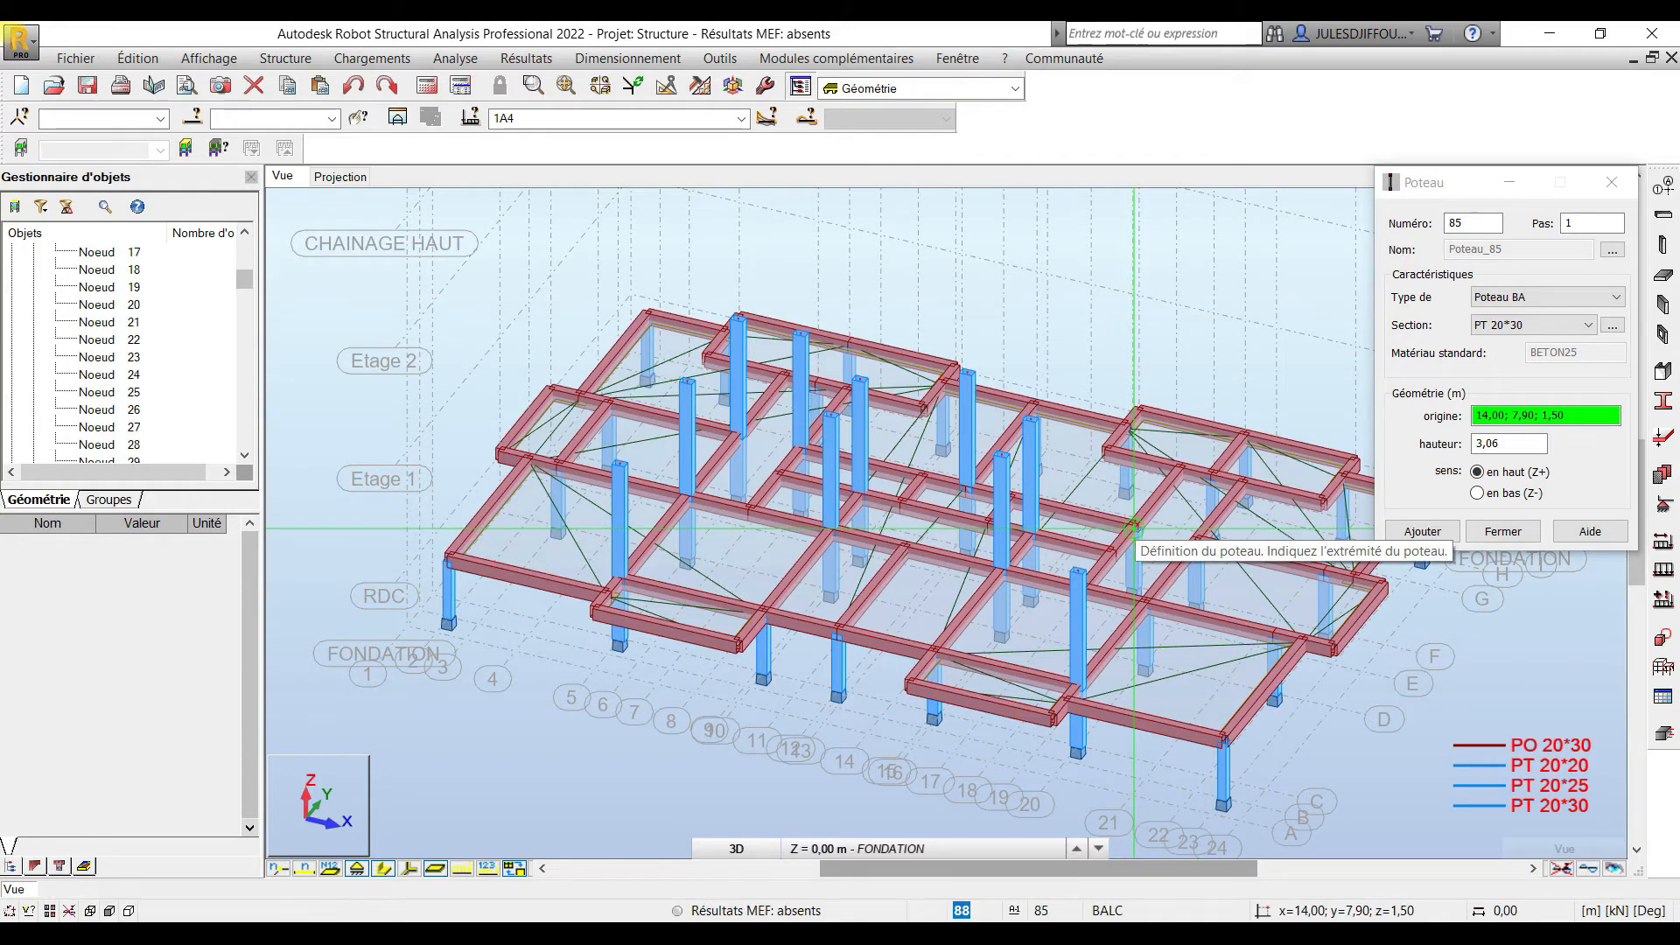
{"action": "left_click", "coordinate": [1133, 528]}
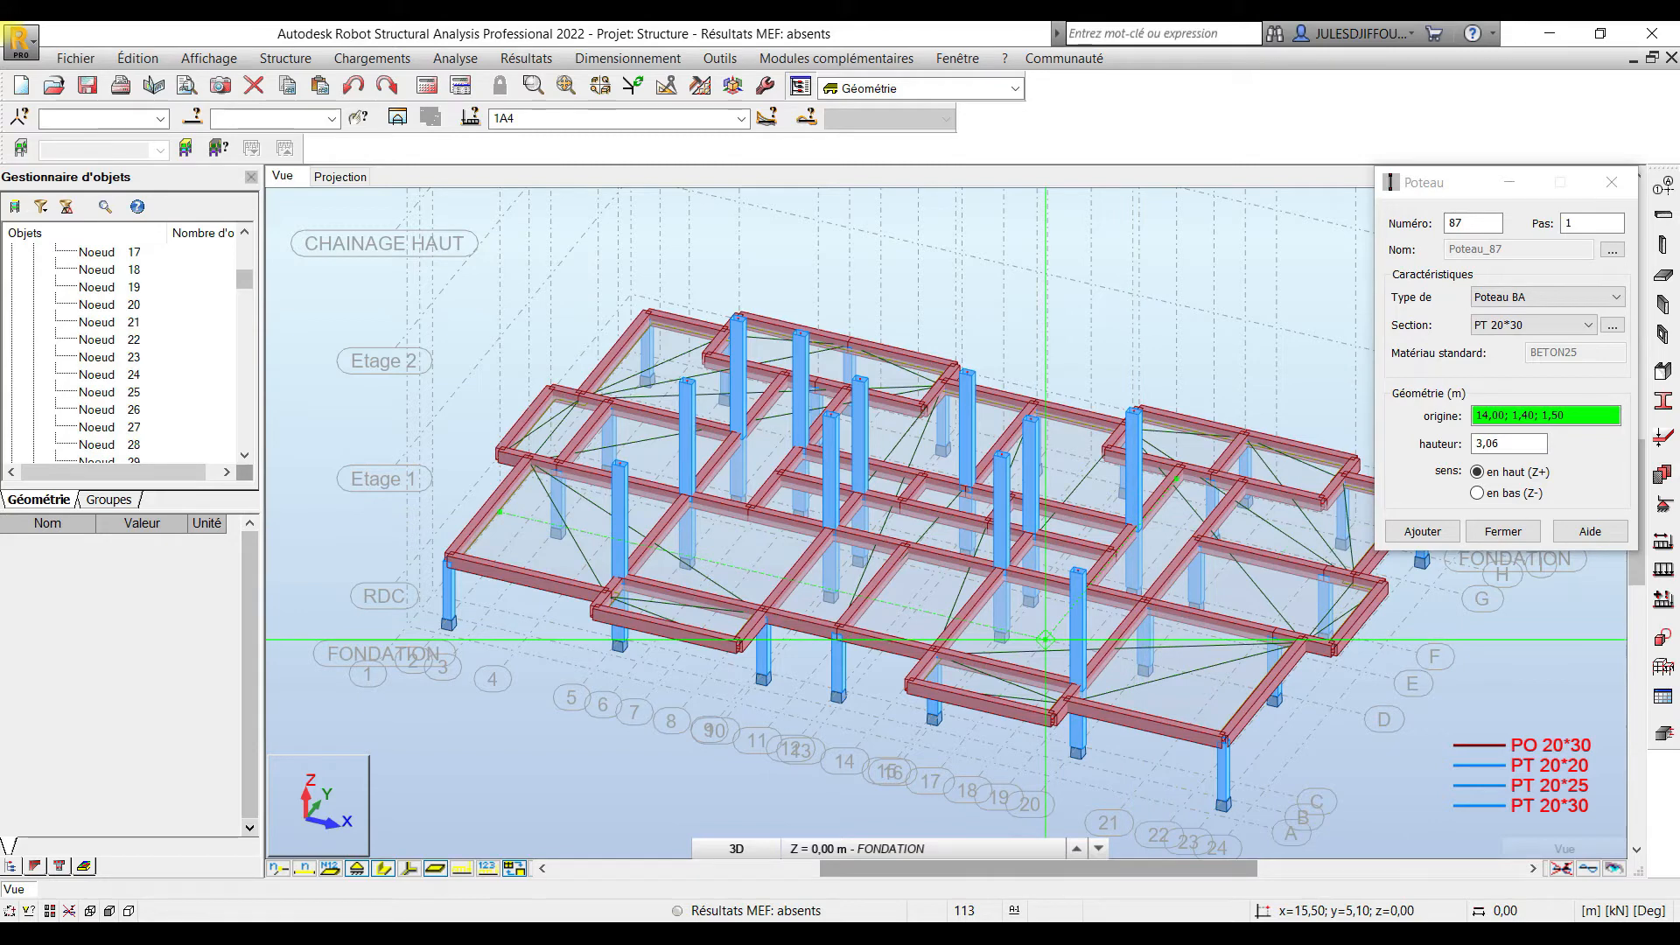
{"action": "left_click", "coordinate": [1144, 605]}
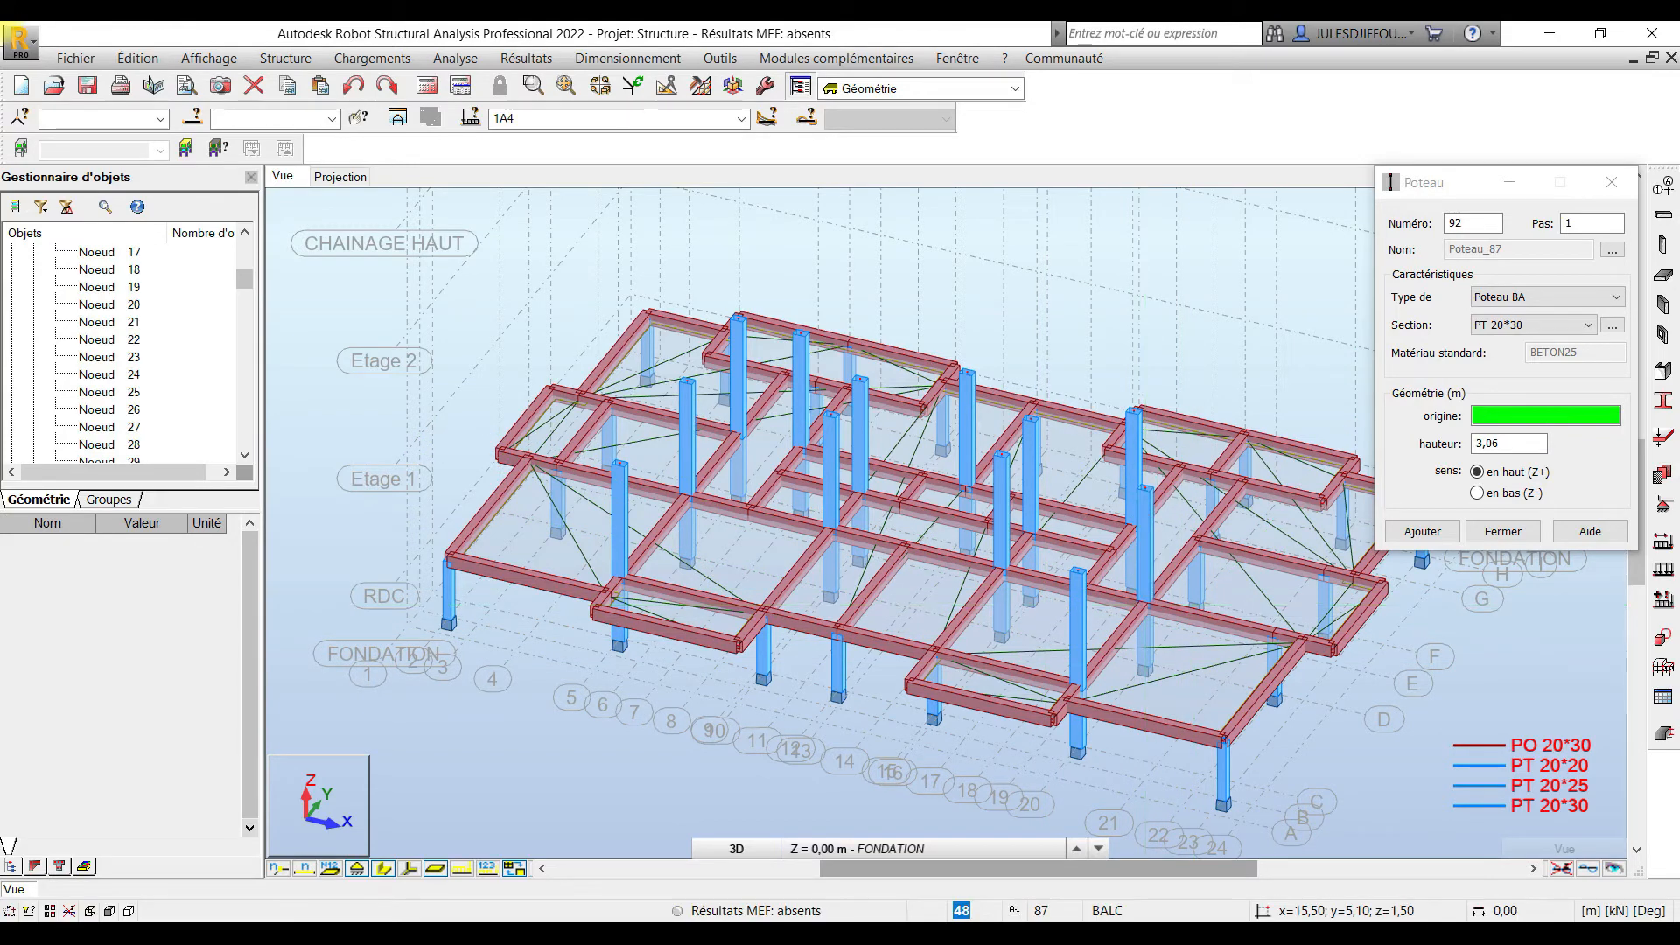
Place a column at x=15,50, y=7,90, and check a column's properties on the Coffrage Longrine RDC plan in Revit.
{"action": "left_click", "coordinate": [1196, 543]}
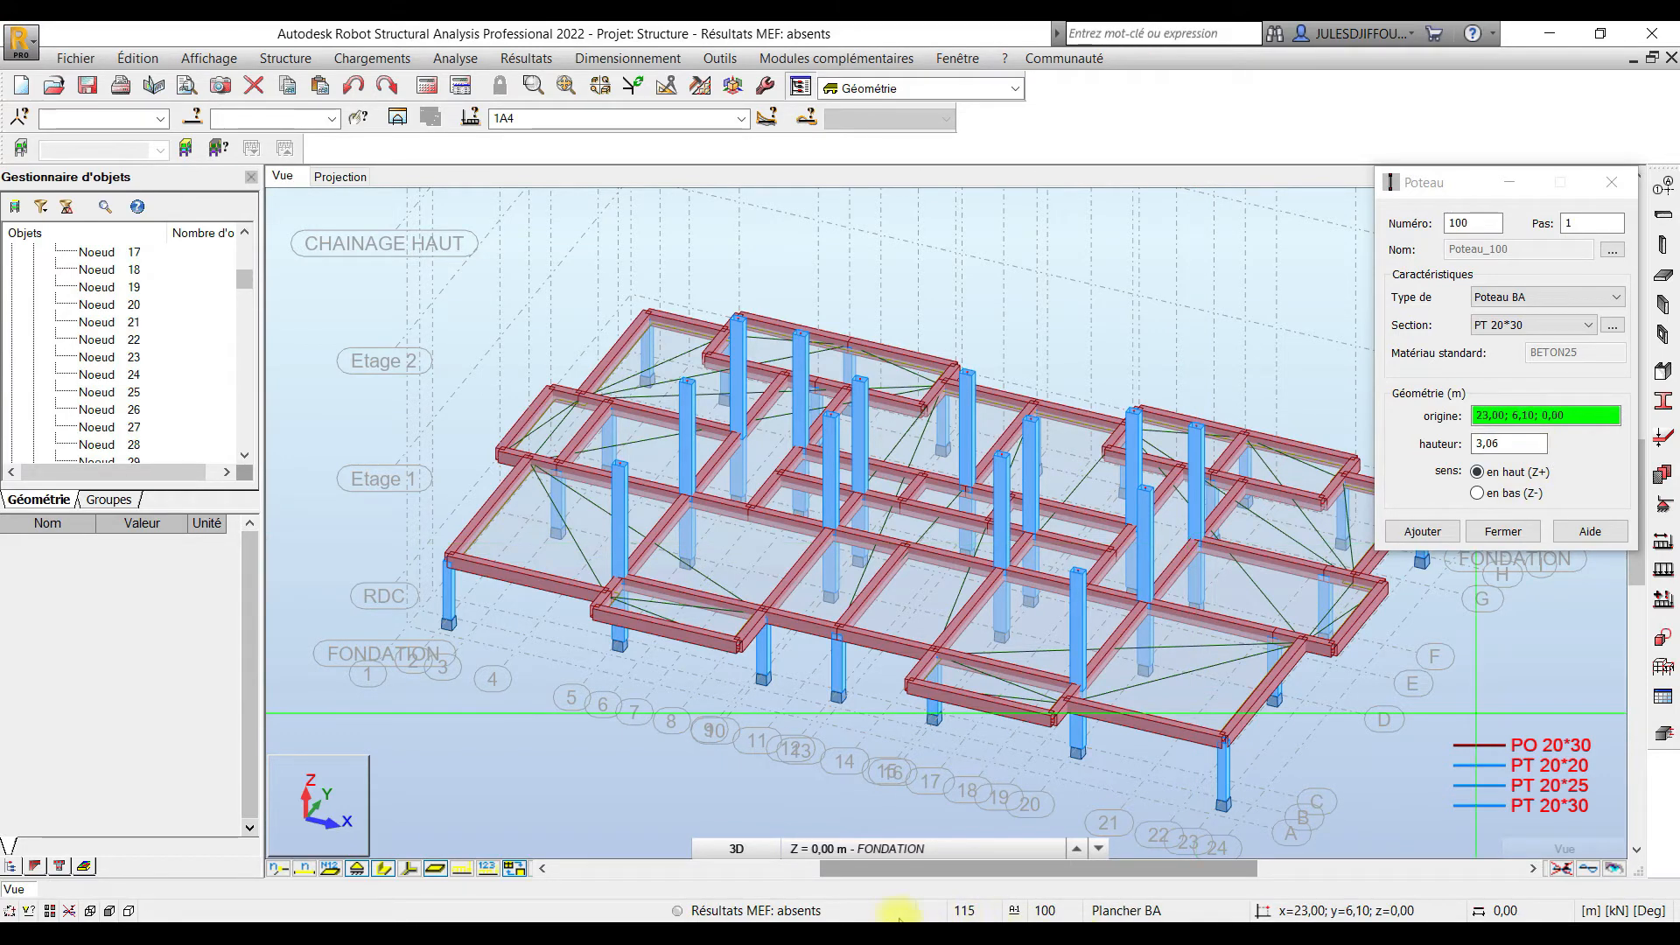
{"action": "key", "text": "alt+Tab"}
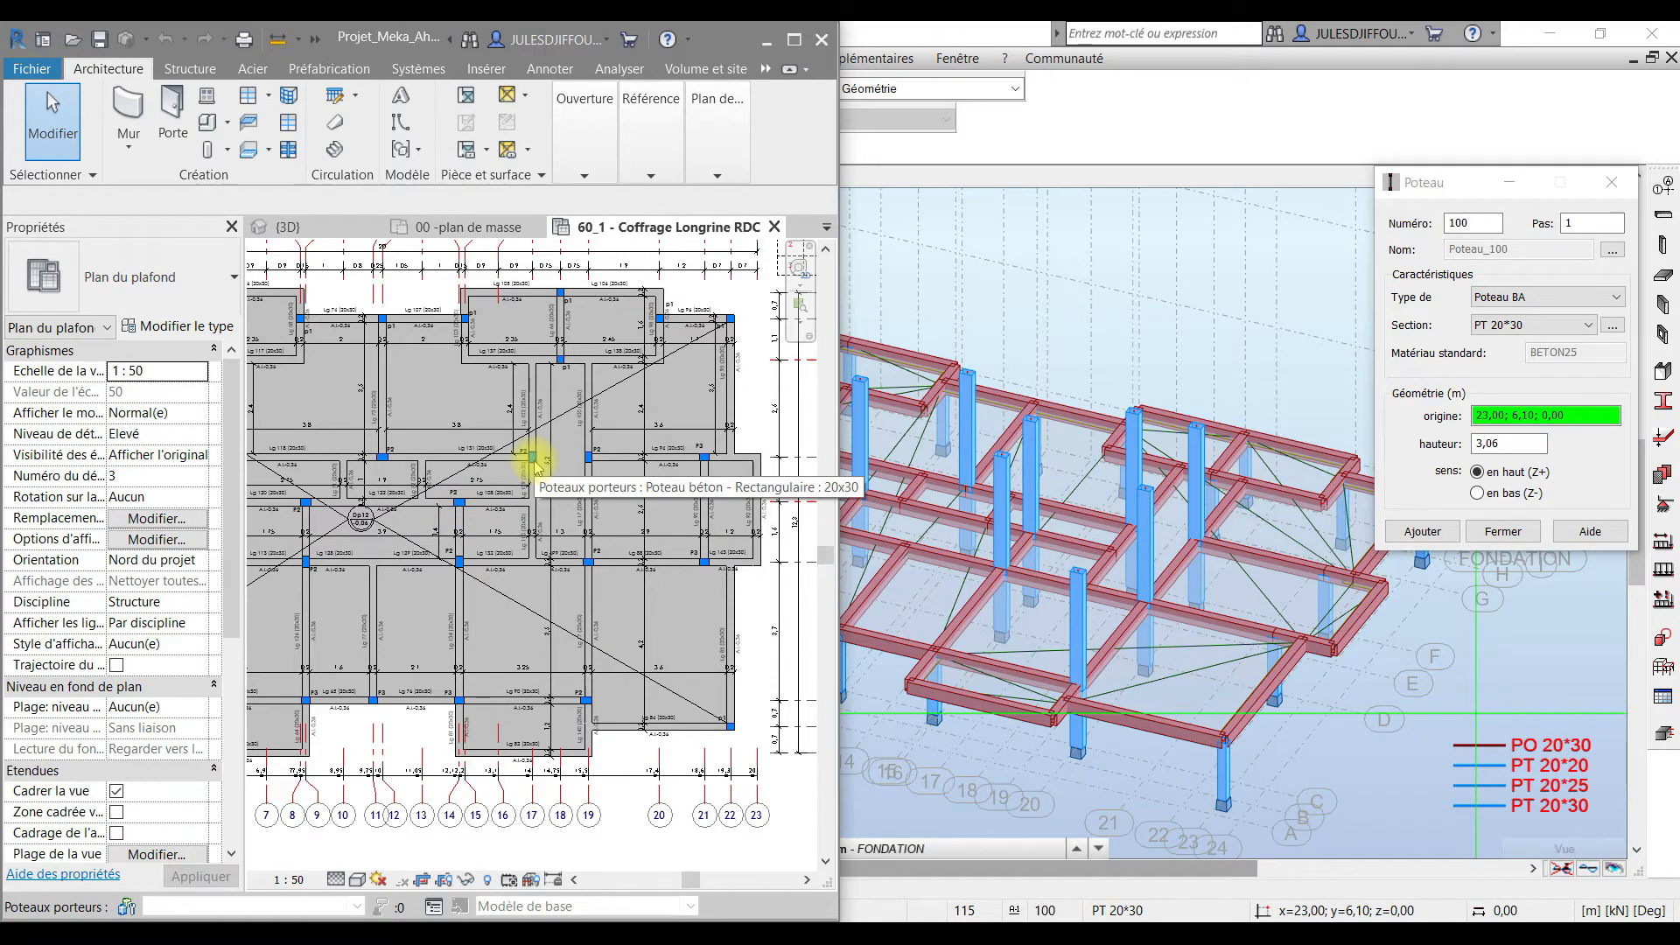
{"action": "left_click", "coordinate": [587, 566]}
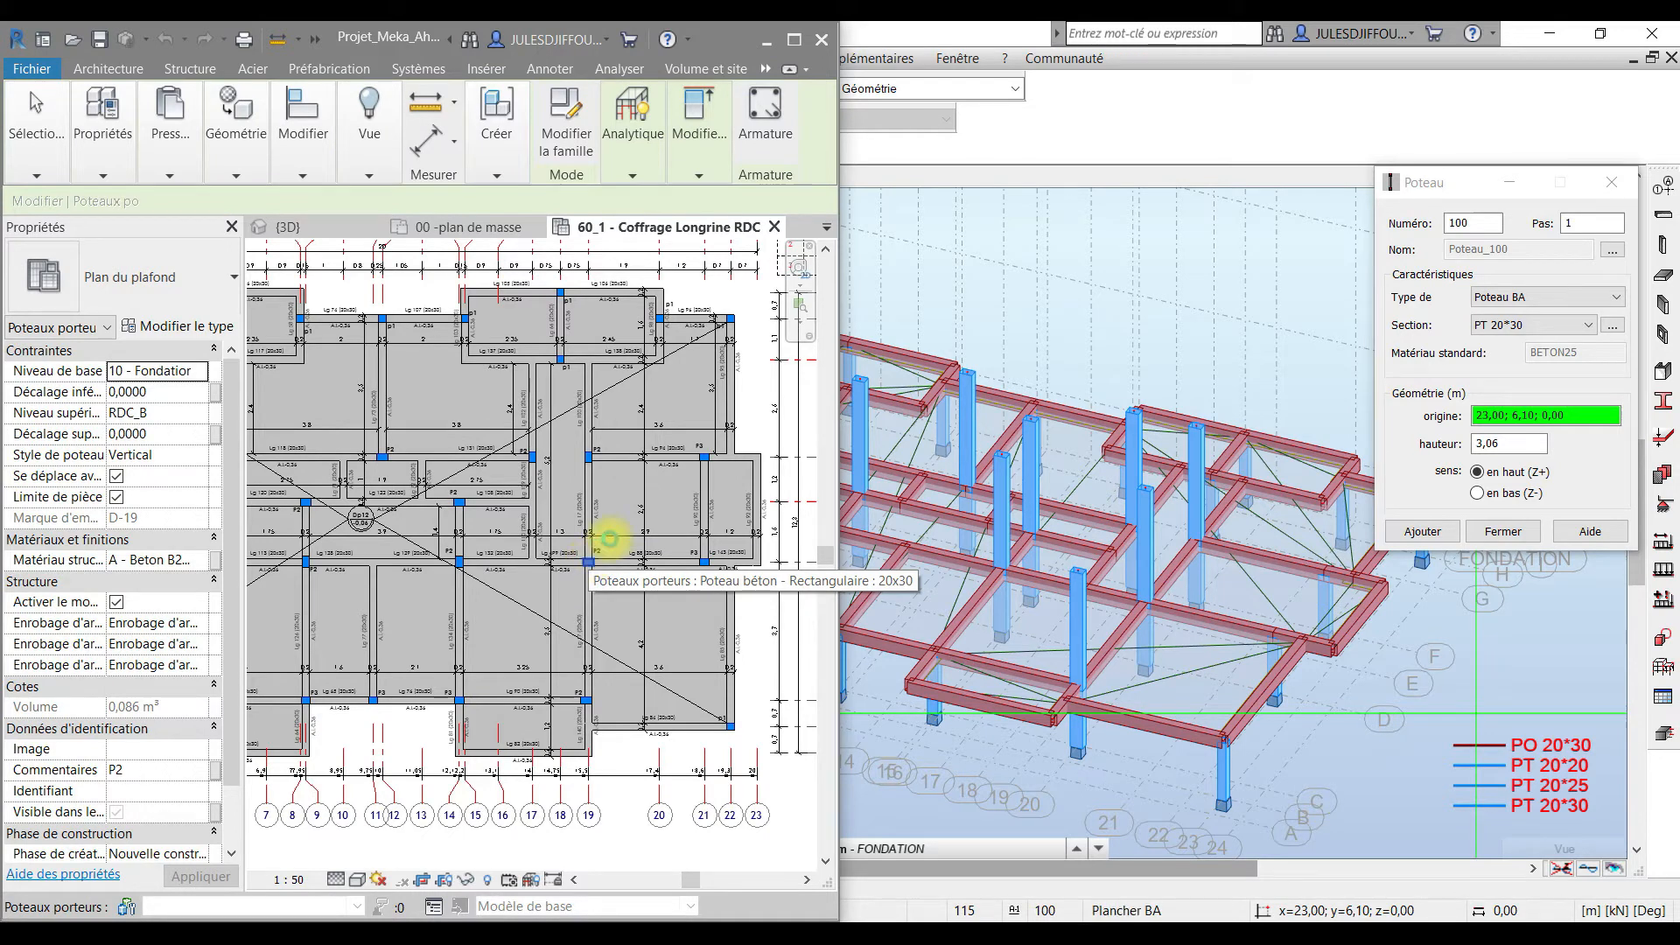
{"action": "left_click", "coordinate": [626, 482]}
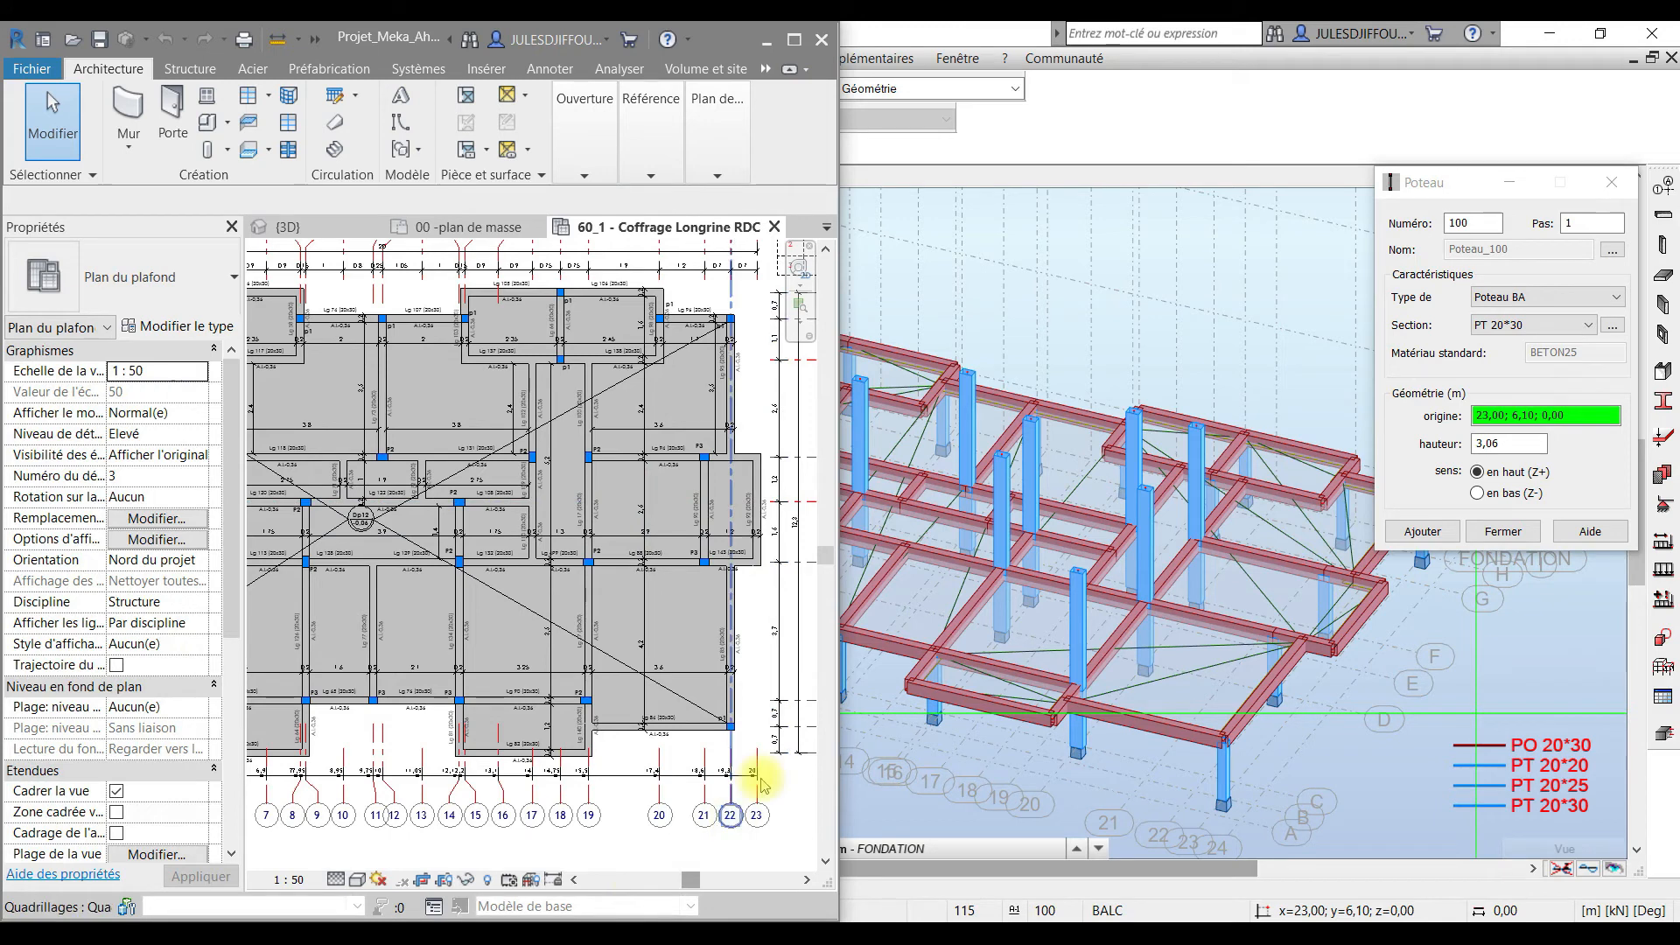
Show Revit's project browser, open the 60_2 - Coffrage Plancher haut RDC ceiling plan, hide the browser again and examine the column sections.
{"action": "left_click", "coordinate": [826, 226]}
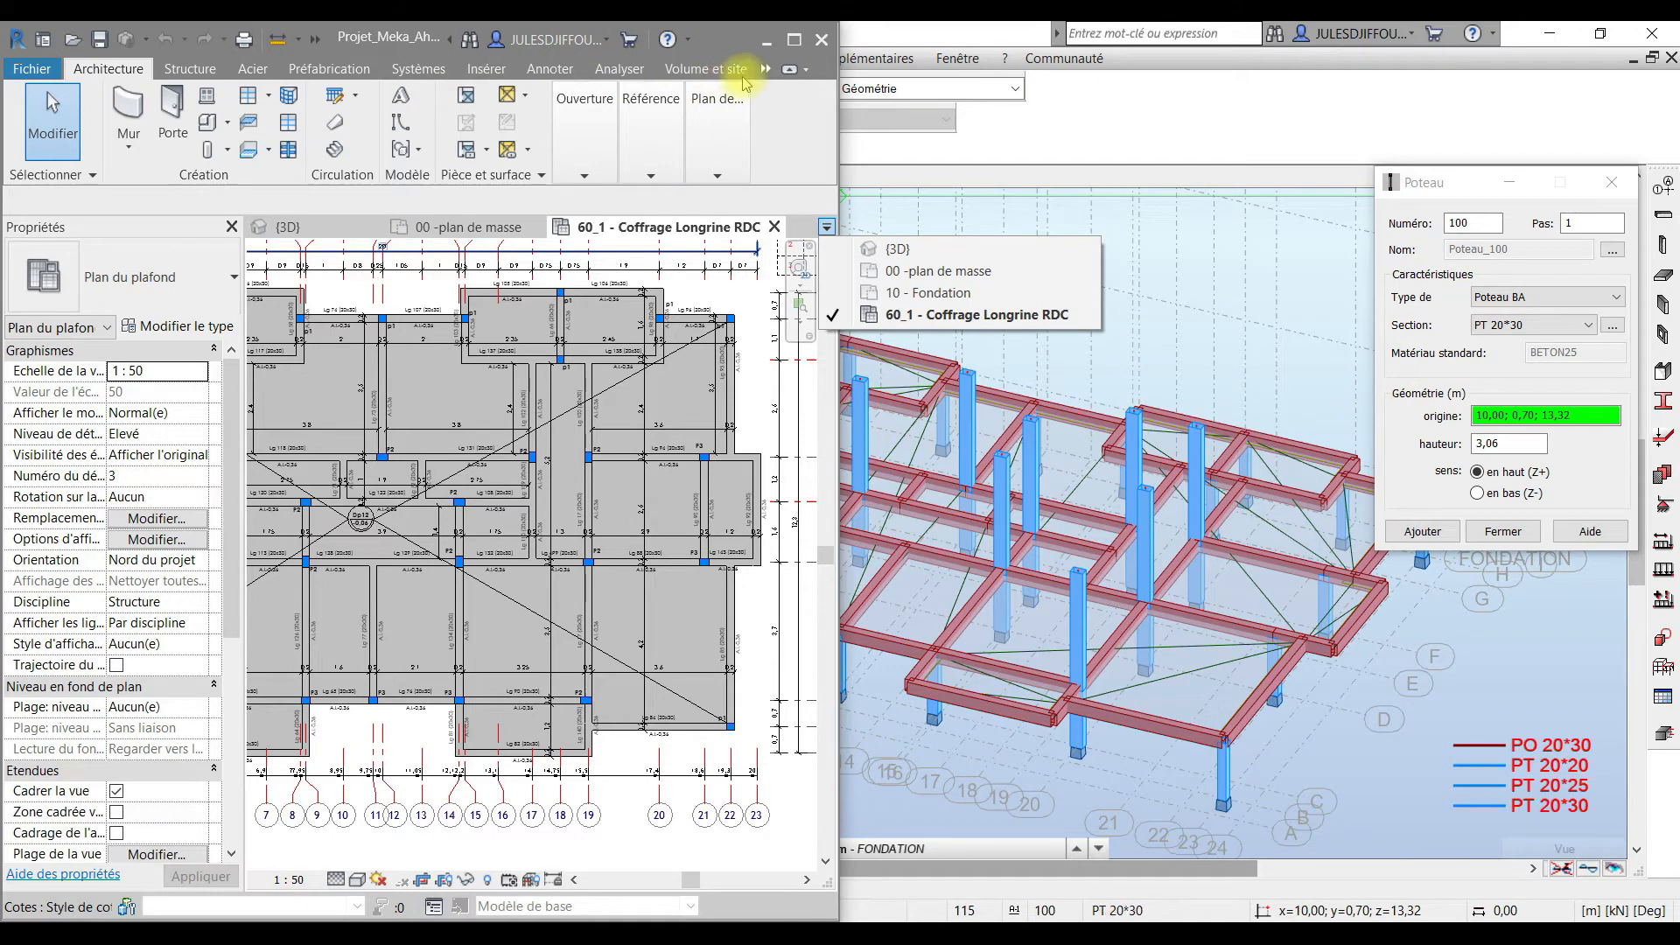
{"action": "left_click", "coordinate": [766, 69]}
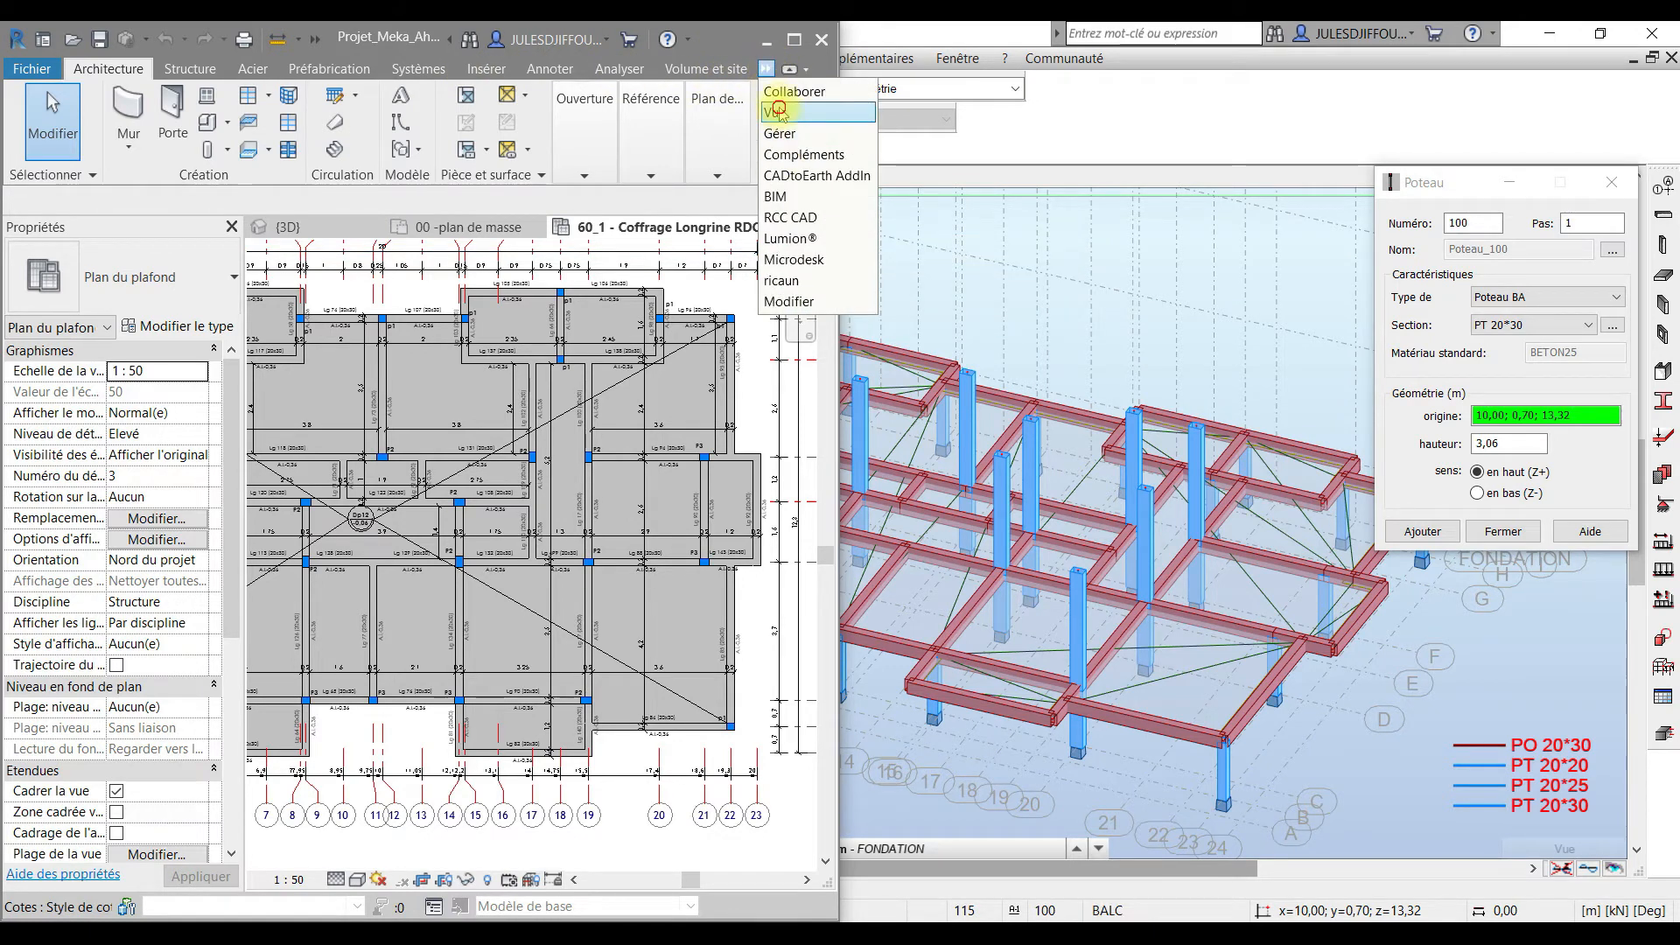
{"action": "left_click", "coordinate": [775, 113]}
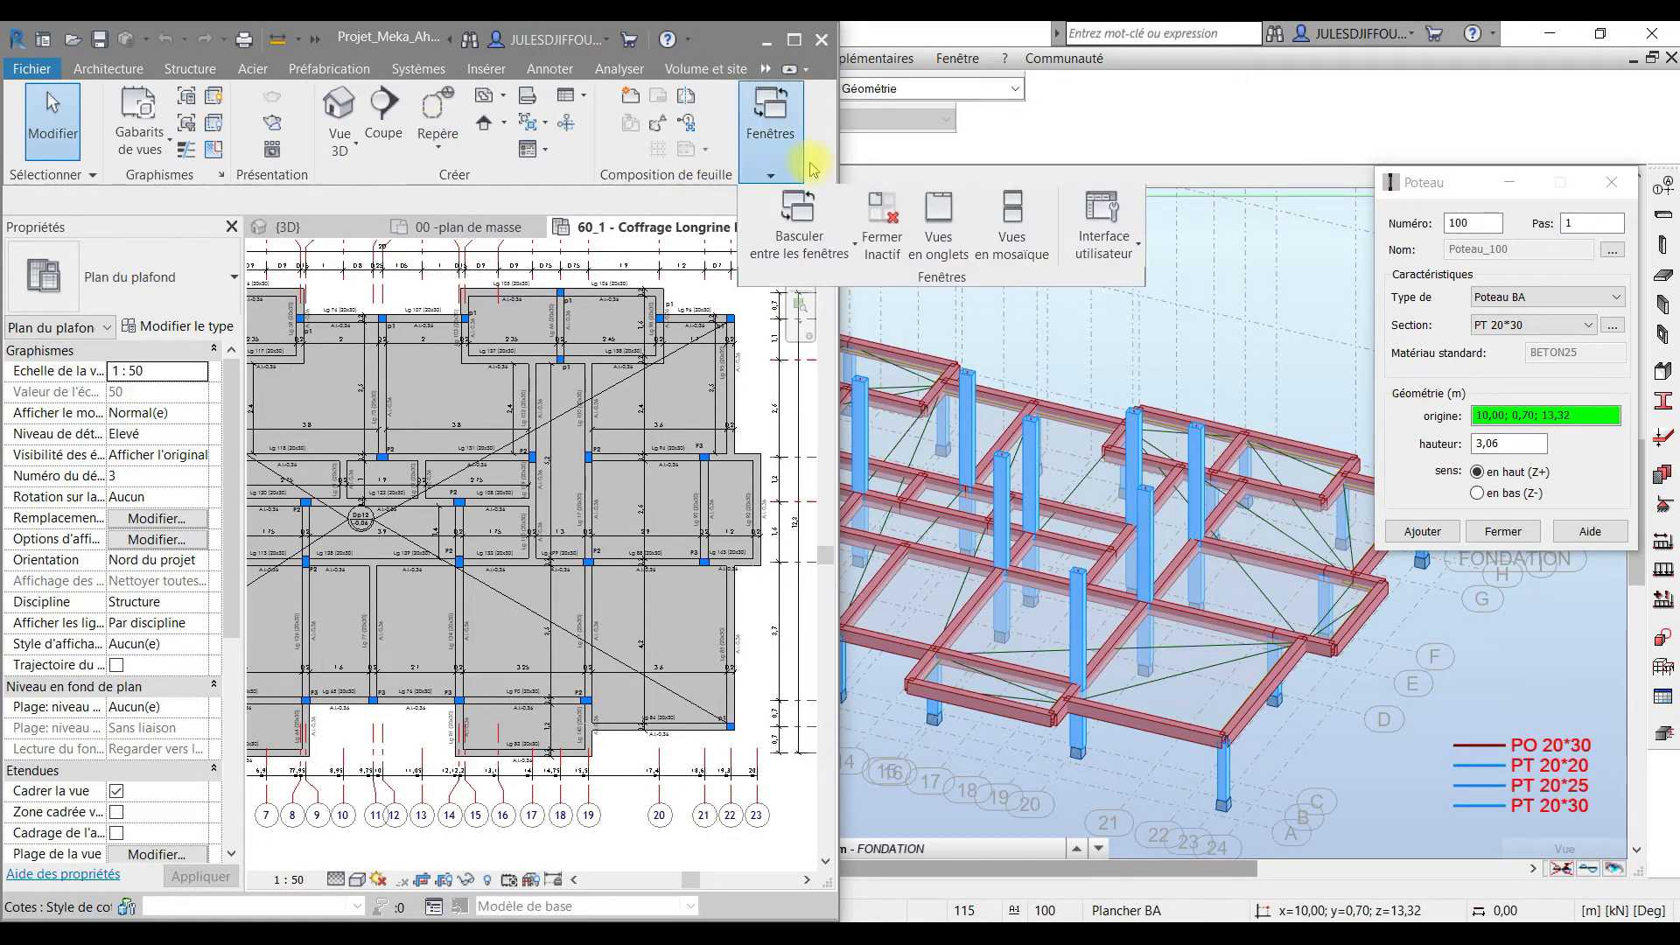
{"action": "left_click", "coordinate": [791, 165]}
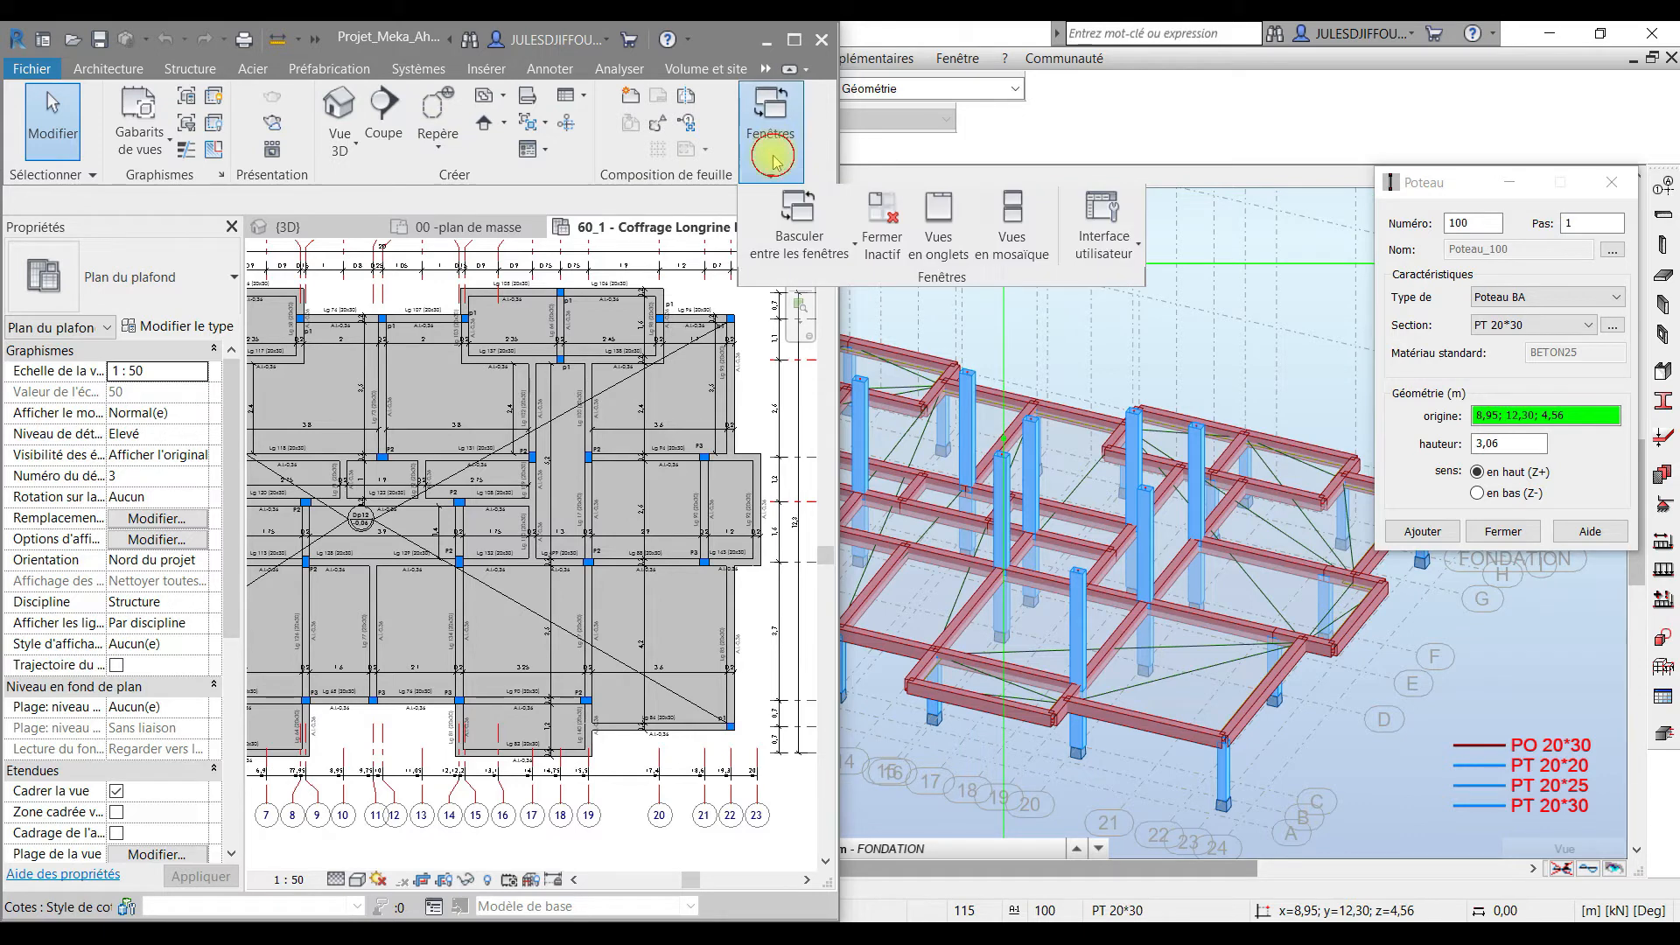
{"action": "left_click", "coordinate": [1104, 232]}
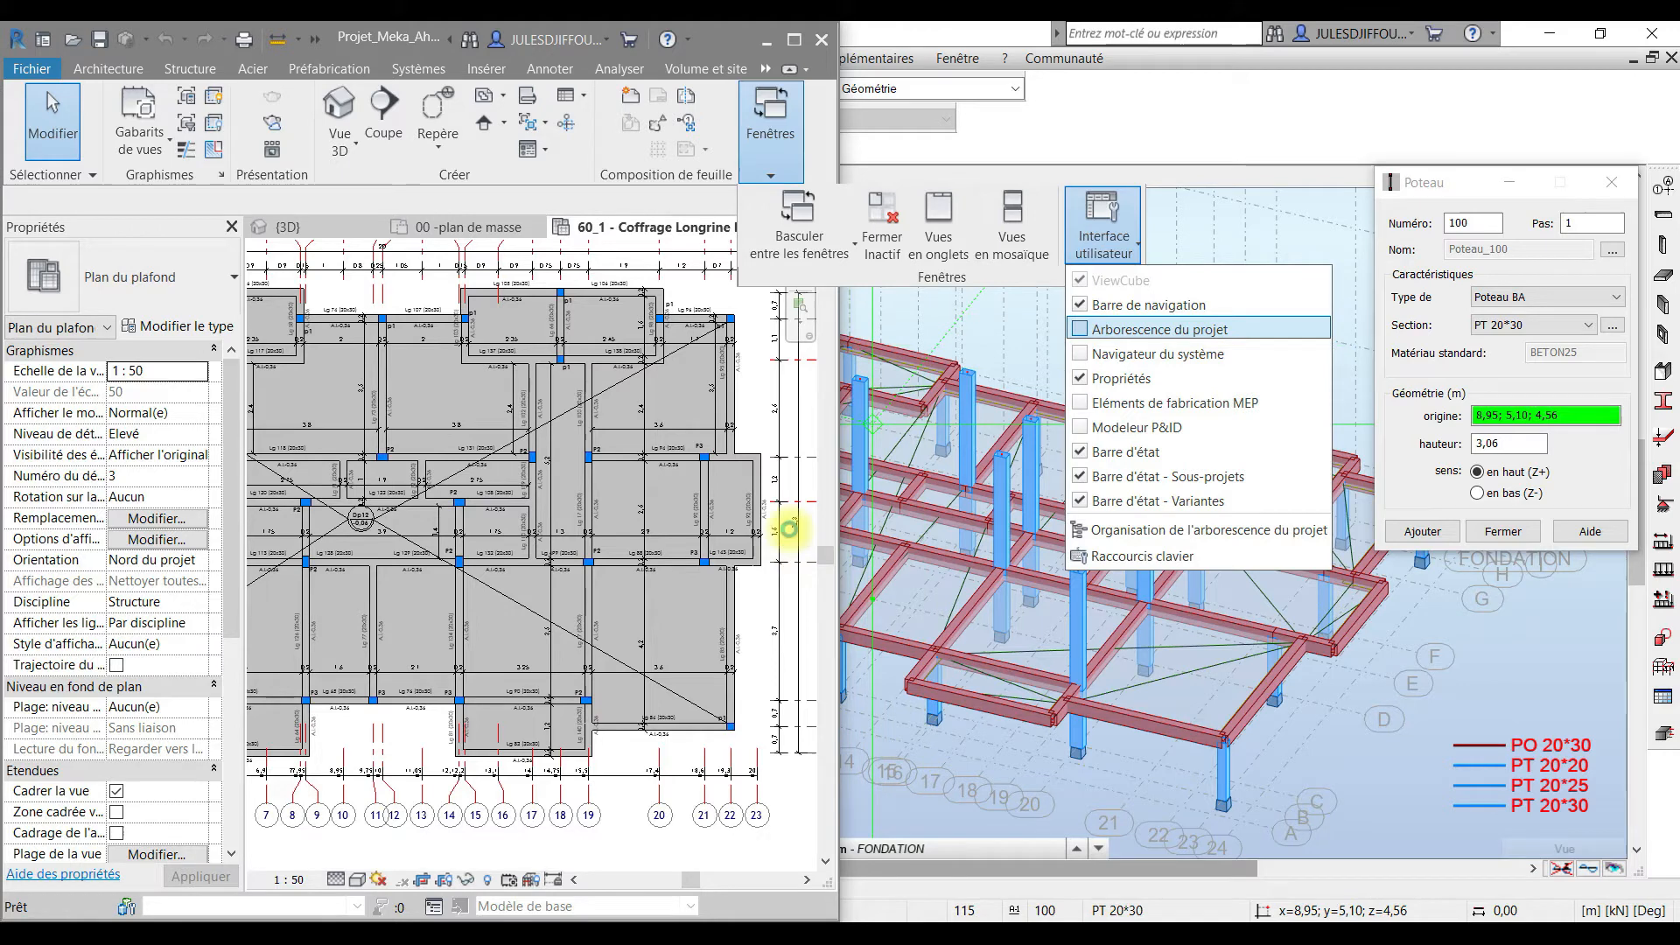
{"action": "left_click", "coordinate": [1159, 329]}
{"action": "double_click", "coordinate": [700, 709]}
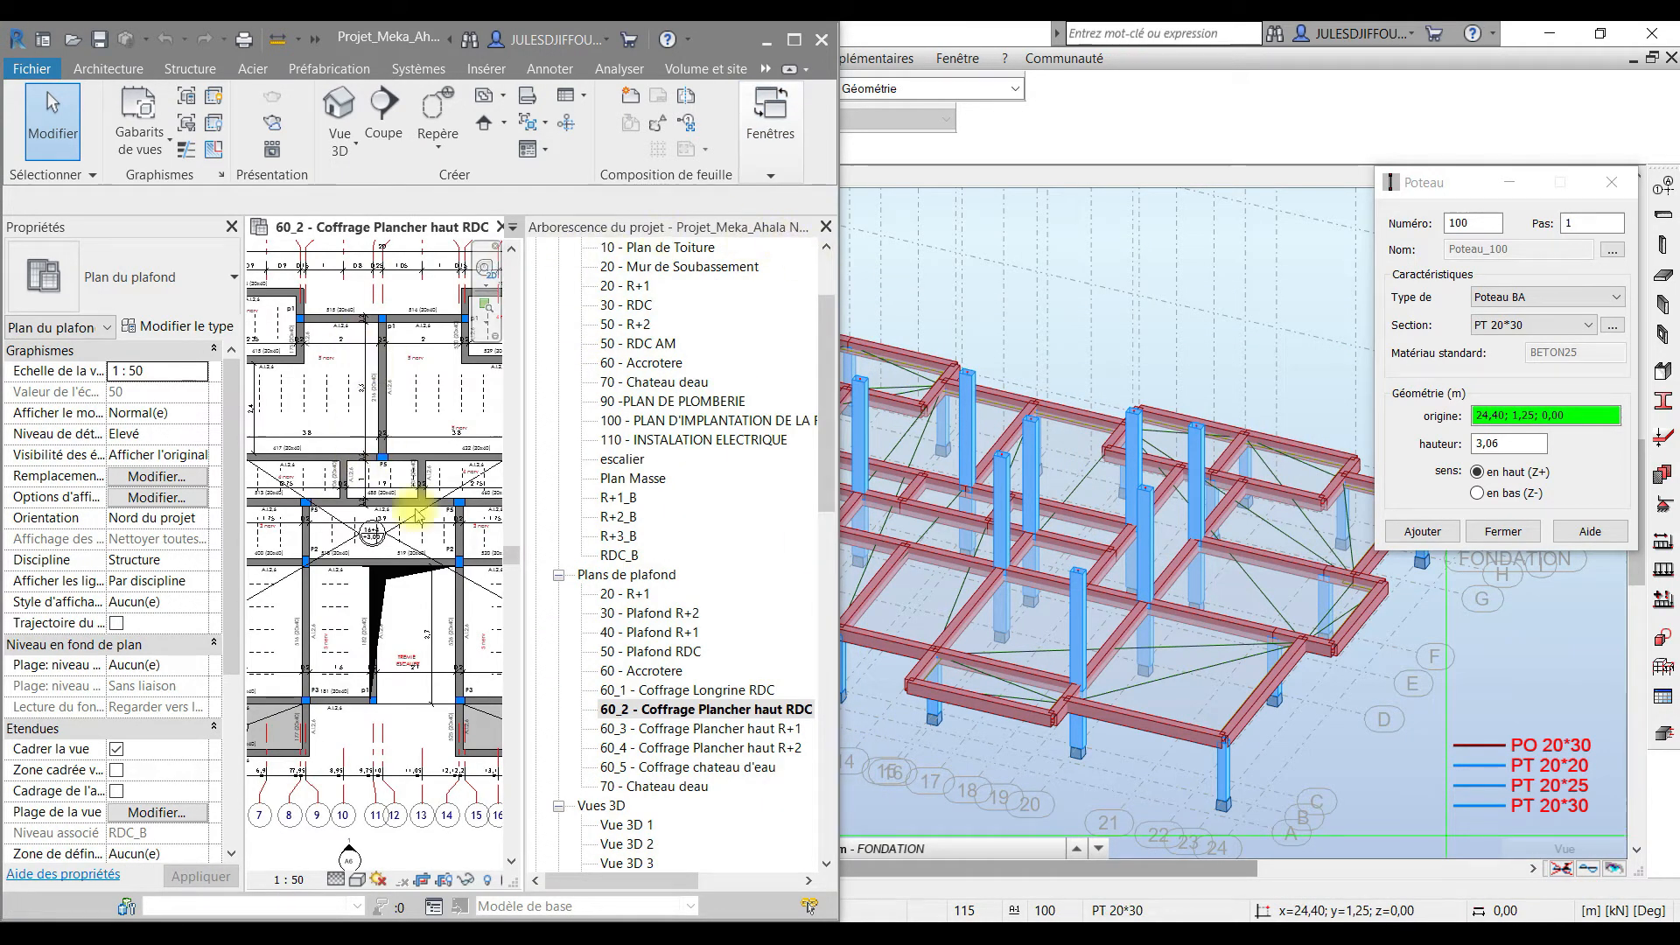
{"action": "left_click", "coordinate": [826, 227]}
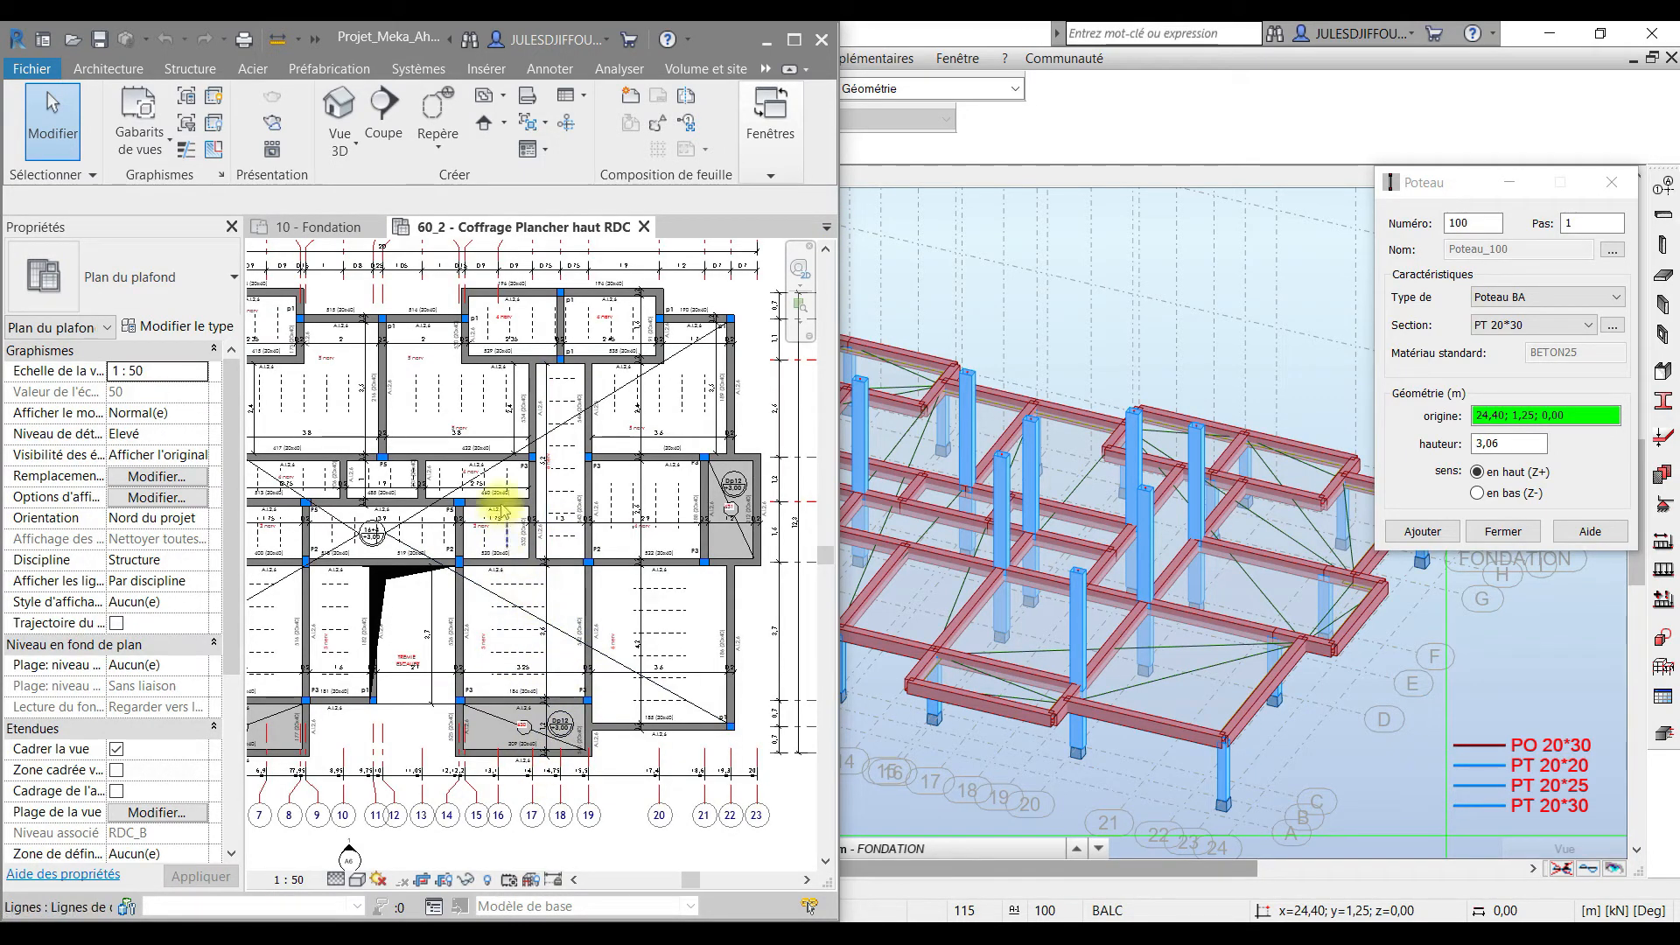
{"action": "scroll", "coordinate": [476, 522], "scroll_direction": "up", "scroll_amount": 3}
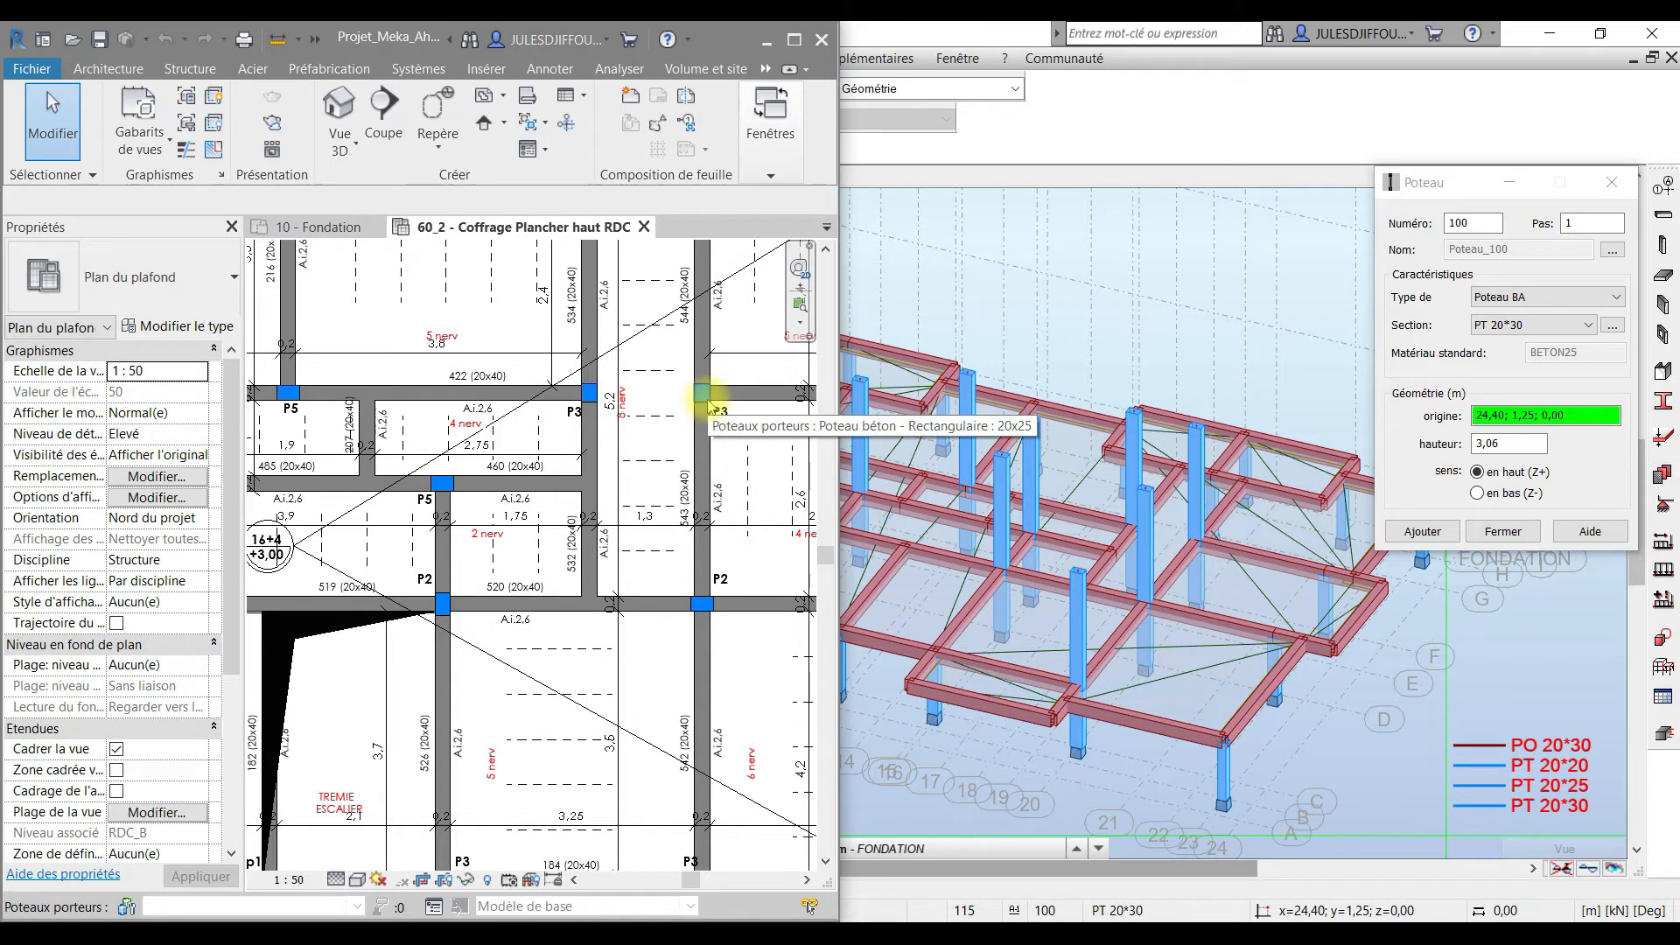
Back in Robot, finish column placement and set the columns at x=4,50 and x=15,50, y=7,90, to section PT 20*25.
{"action": "left_click", "coordinate": [1504, 532]}
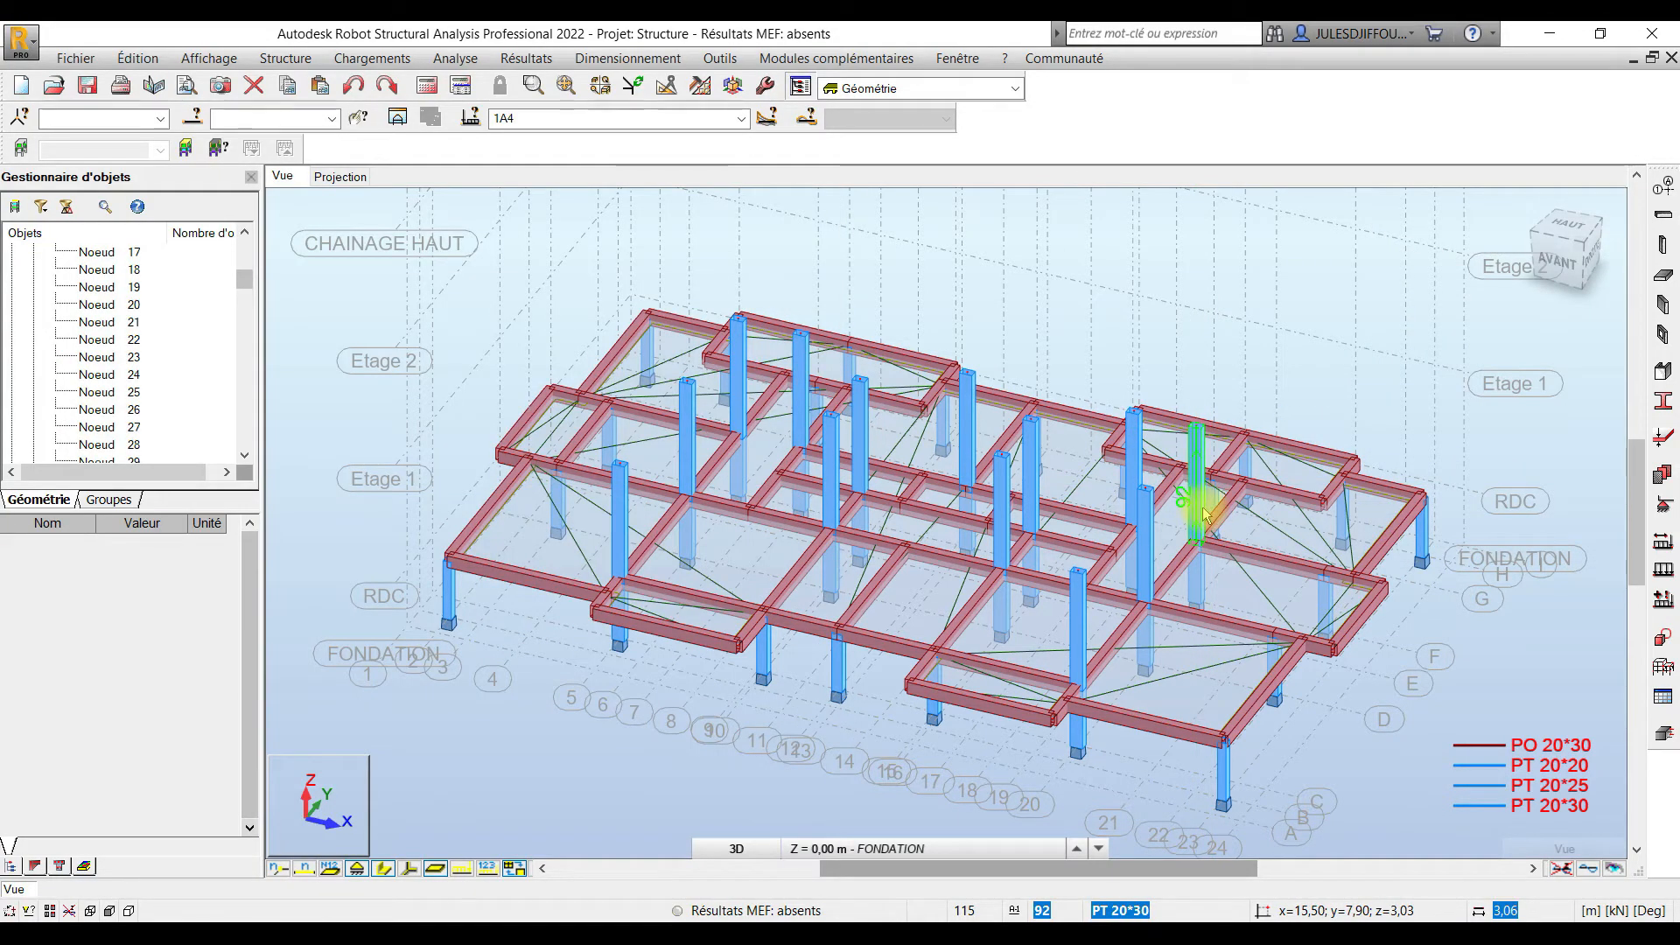
{"action": "left_click", "coordinate": [1093, 459]}
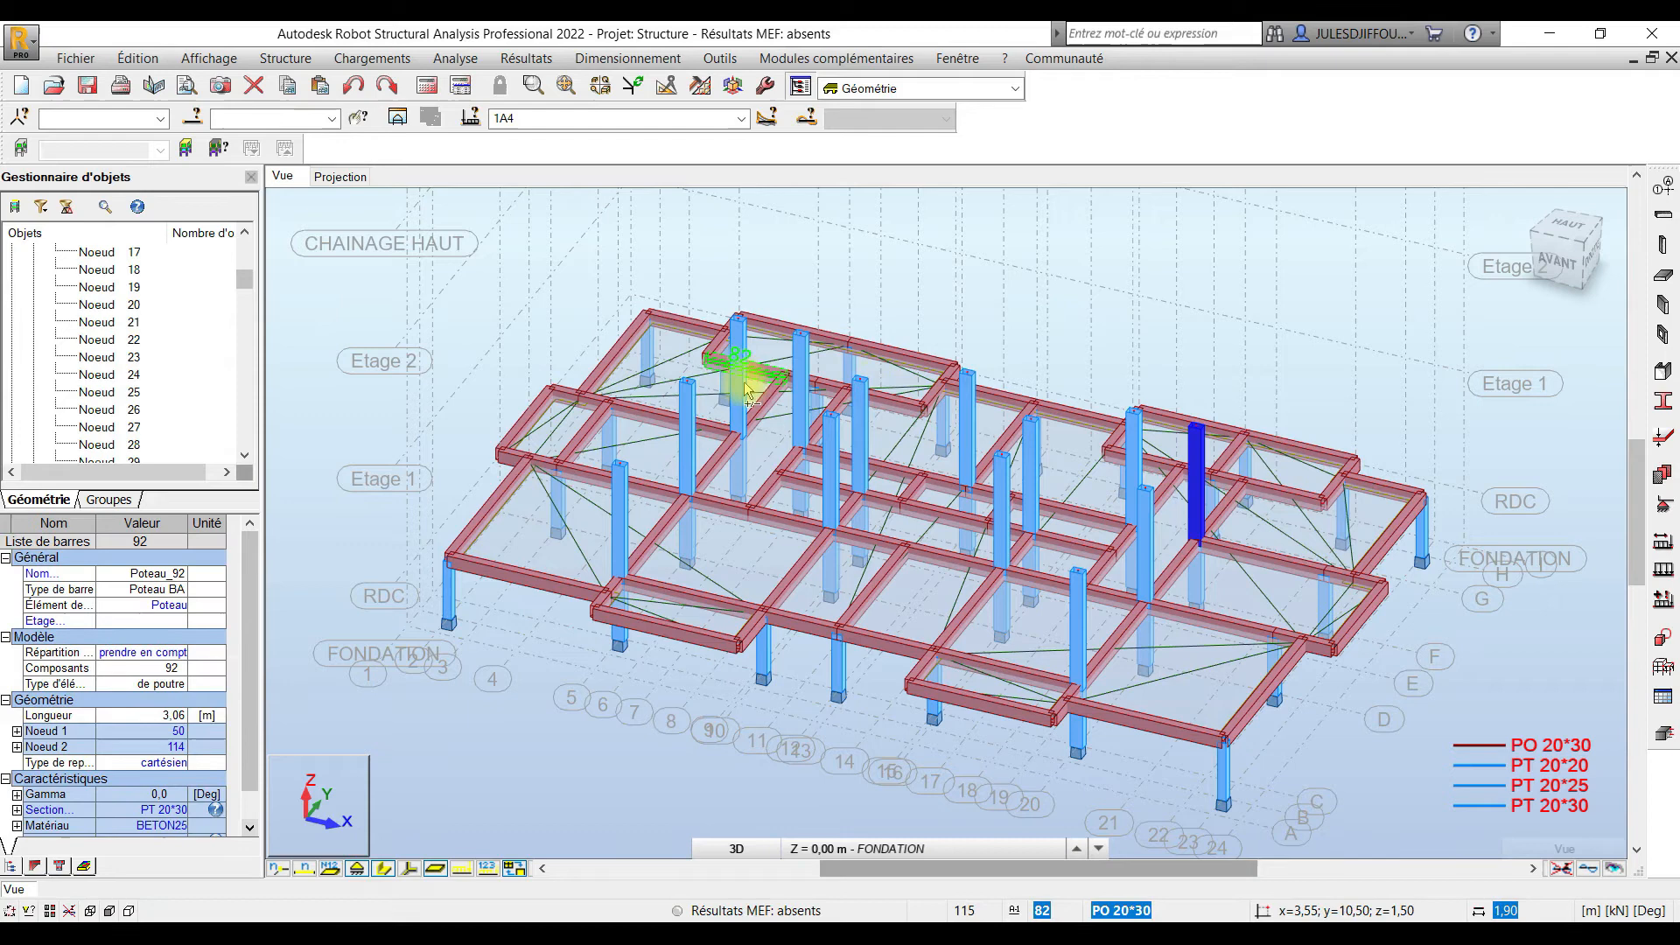
{"action": "left_click", "coordinate": [743, 400], "text": "ctrl"}
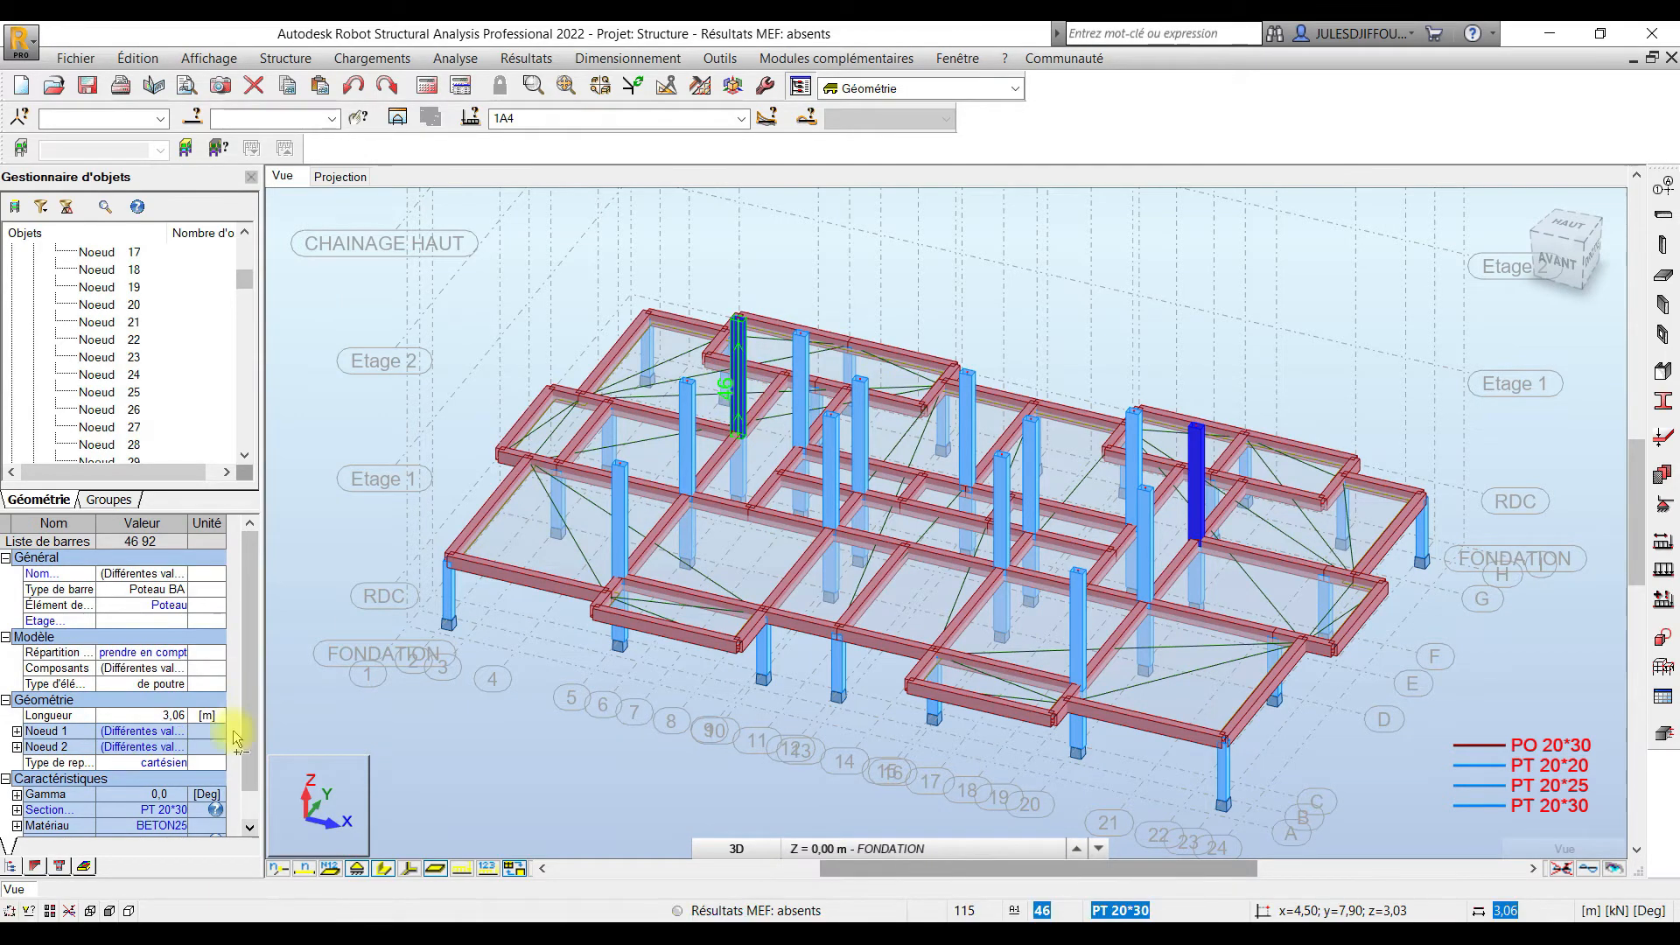
{"action": "left_click", "coordinate": [175, 810]}
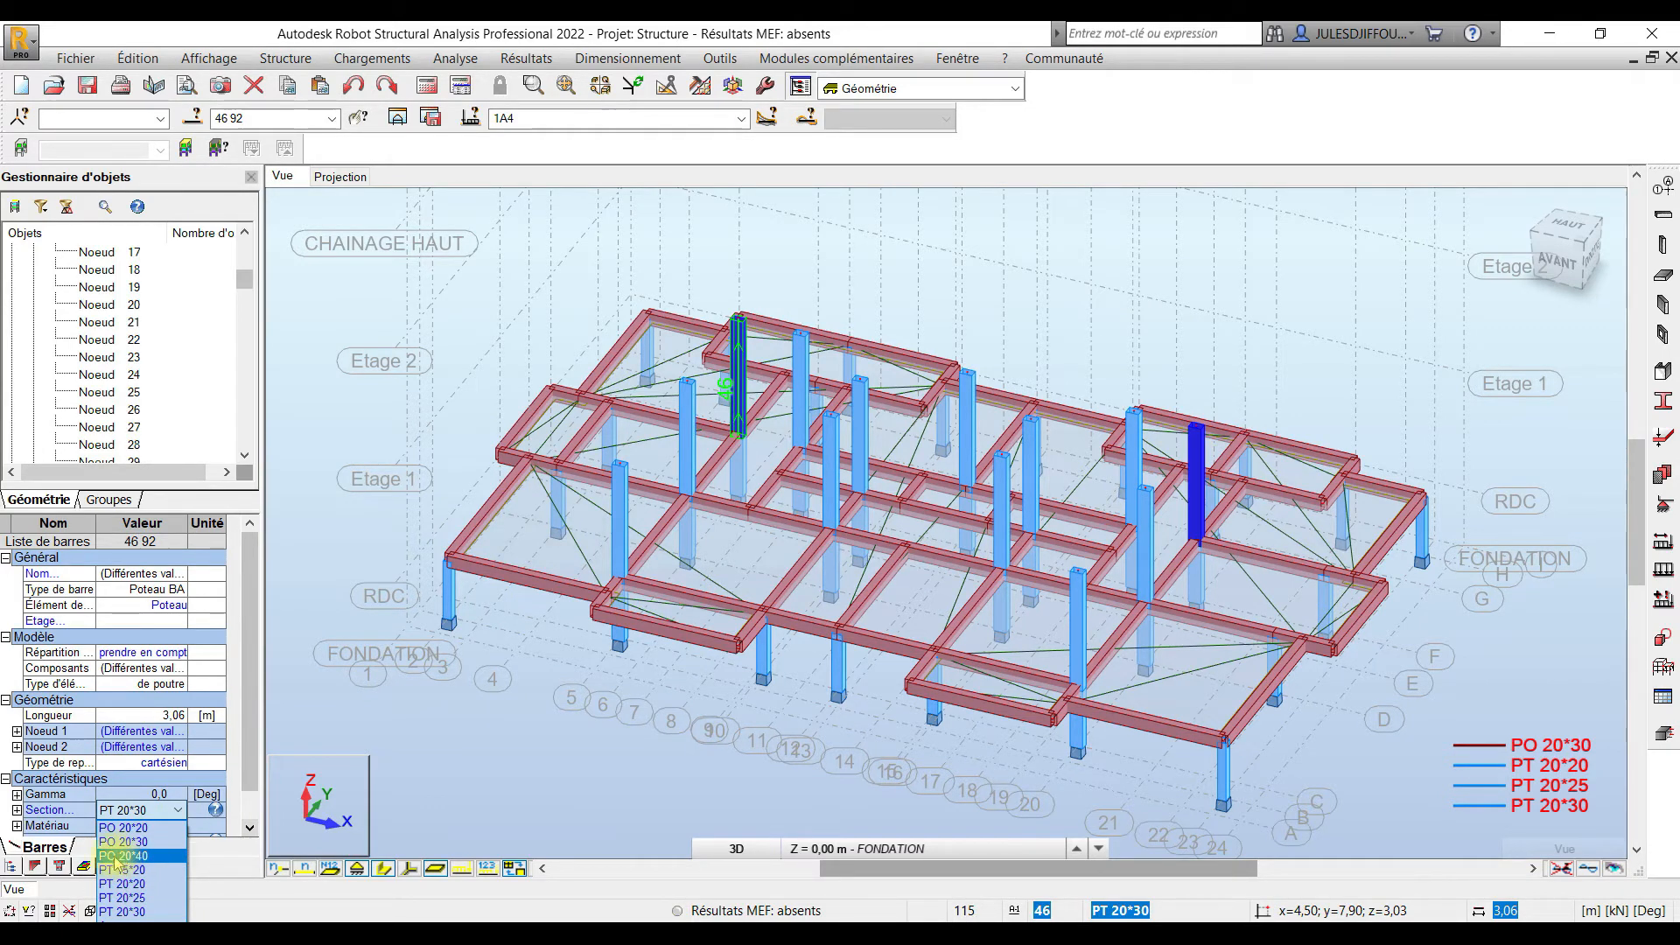
{"action": "left_click", "coordinate": [131, 898]}
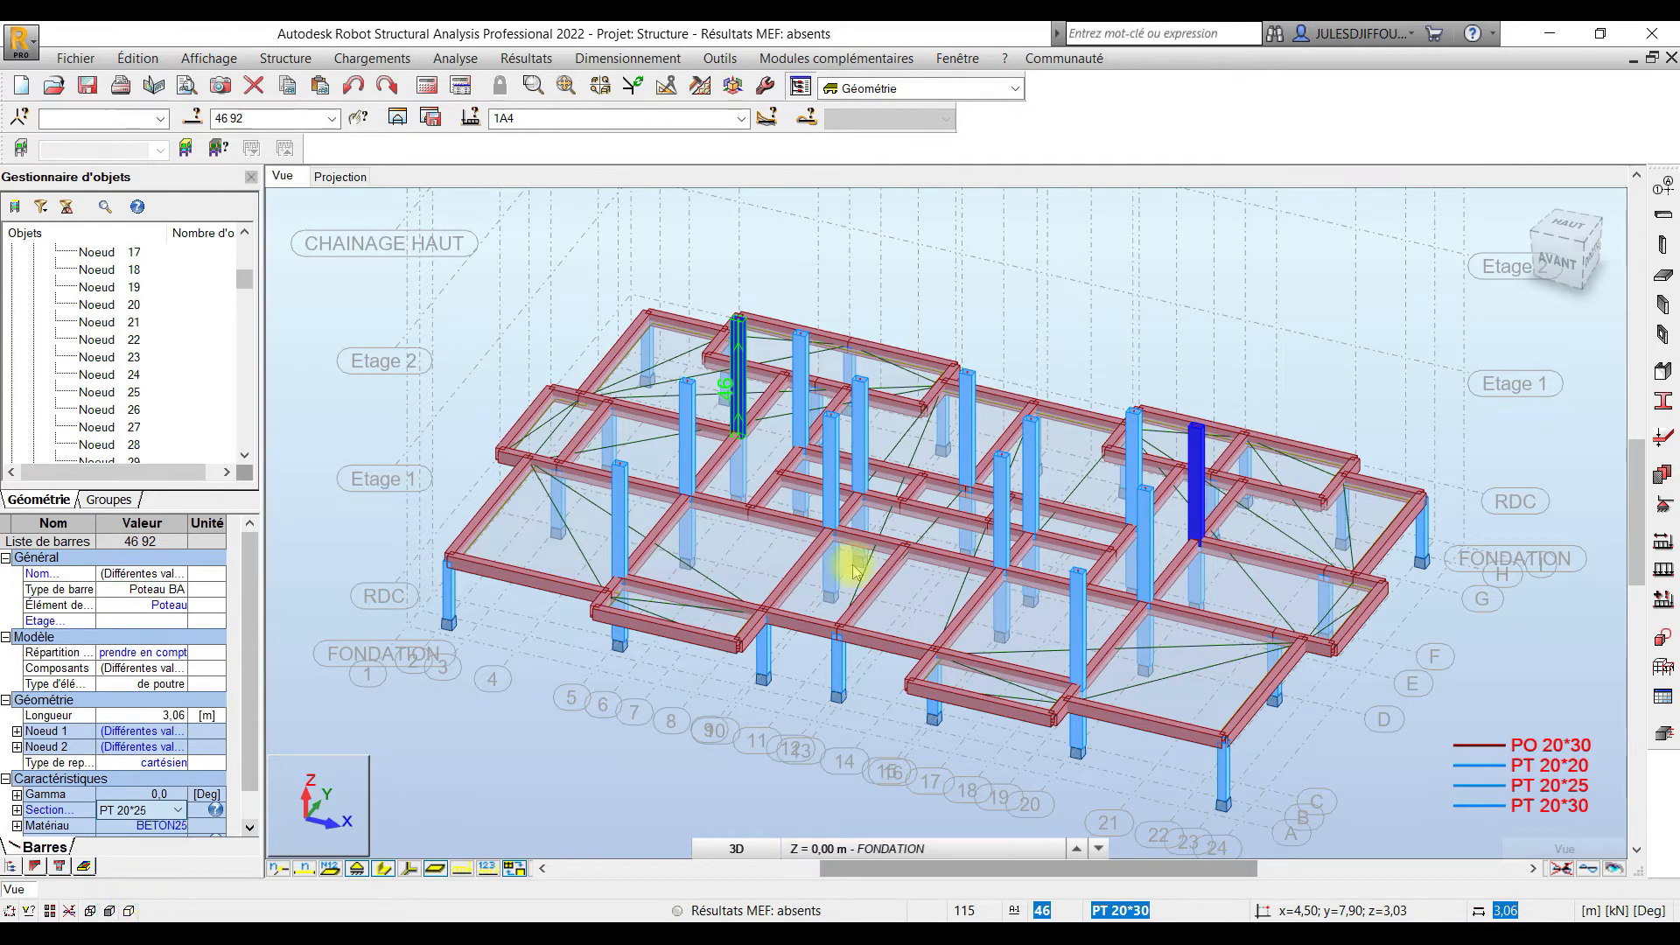
{"action": "left_click", "coordinate": [1161, 295]}
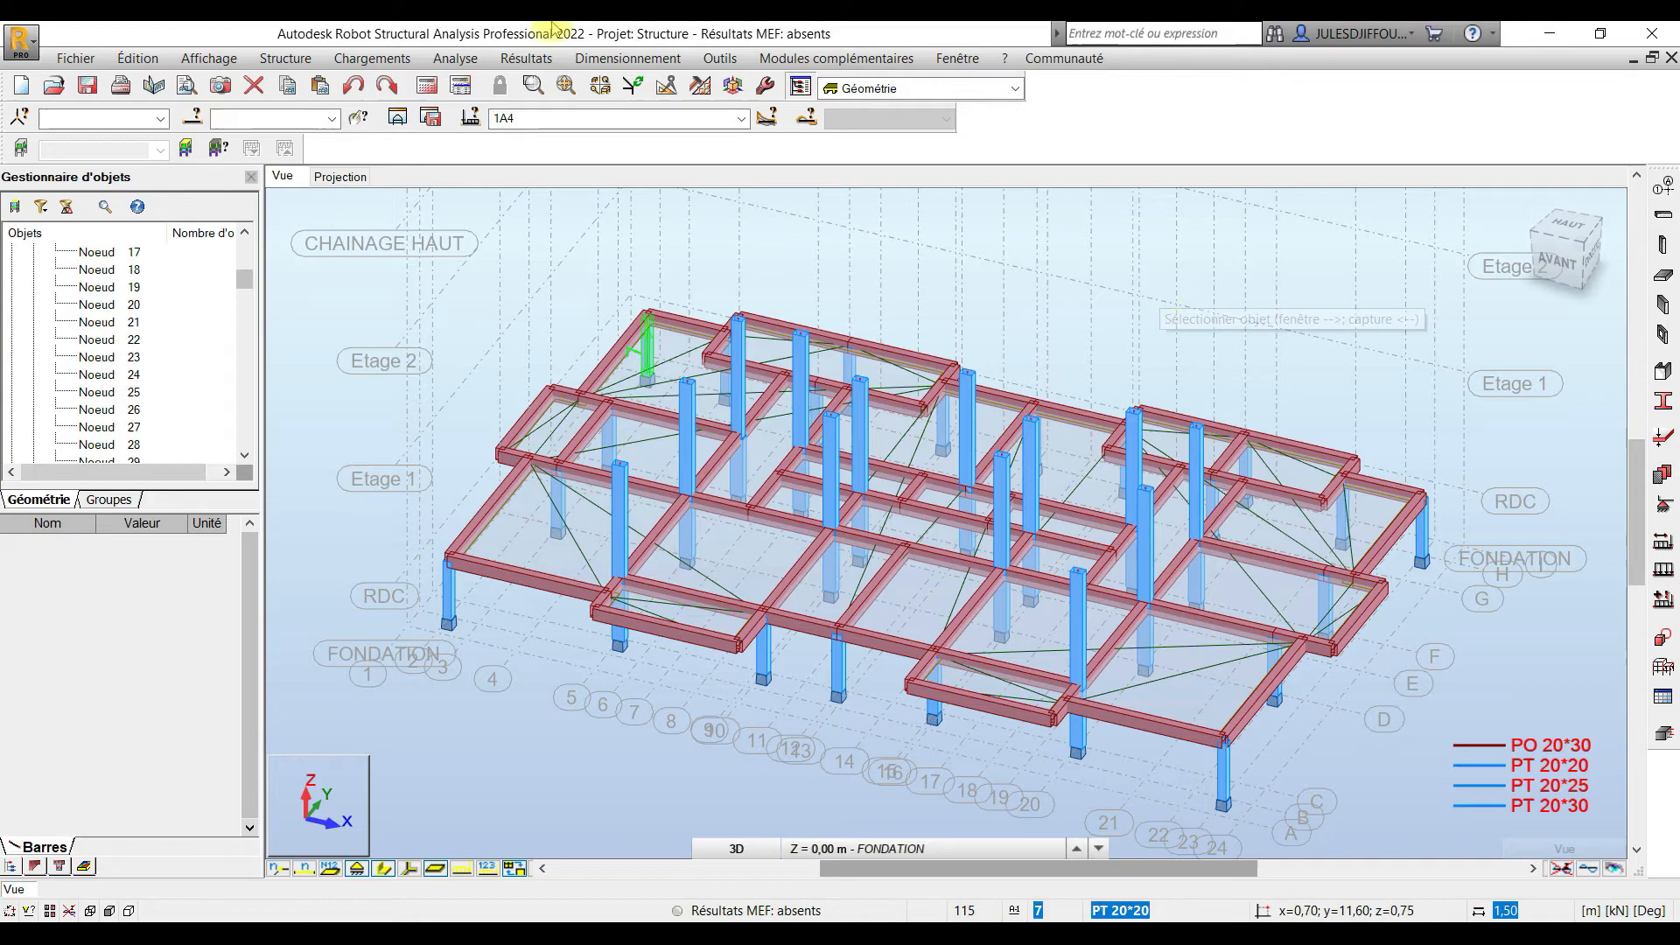
Examine the remaining columns on the Coffrage Plancher haut RDC plan in Revit to identify their positions and sections.
{"action": "key", "text": "alt+Tab"}
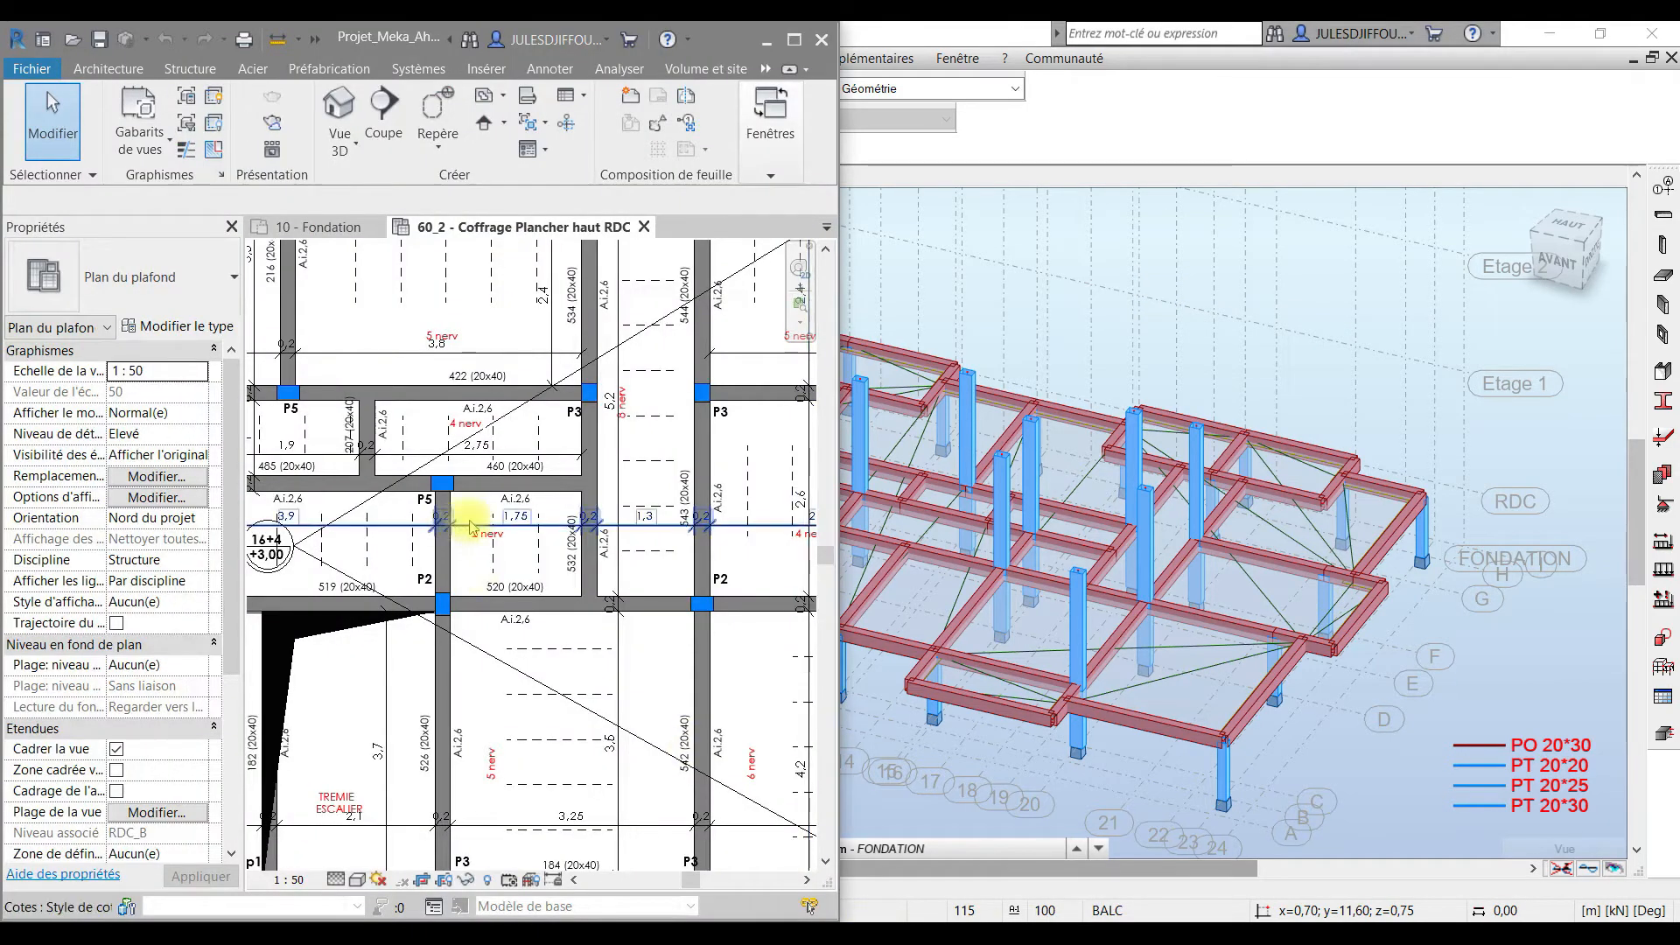
{"action": "scroll", "coordinate": [499, 589], "scroll_direction": "down", "scroll_amount": 1}
{"action": "scroll", "coordinate": [496, 589], "scroll_direction": "down", "scroll_amount": 2}
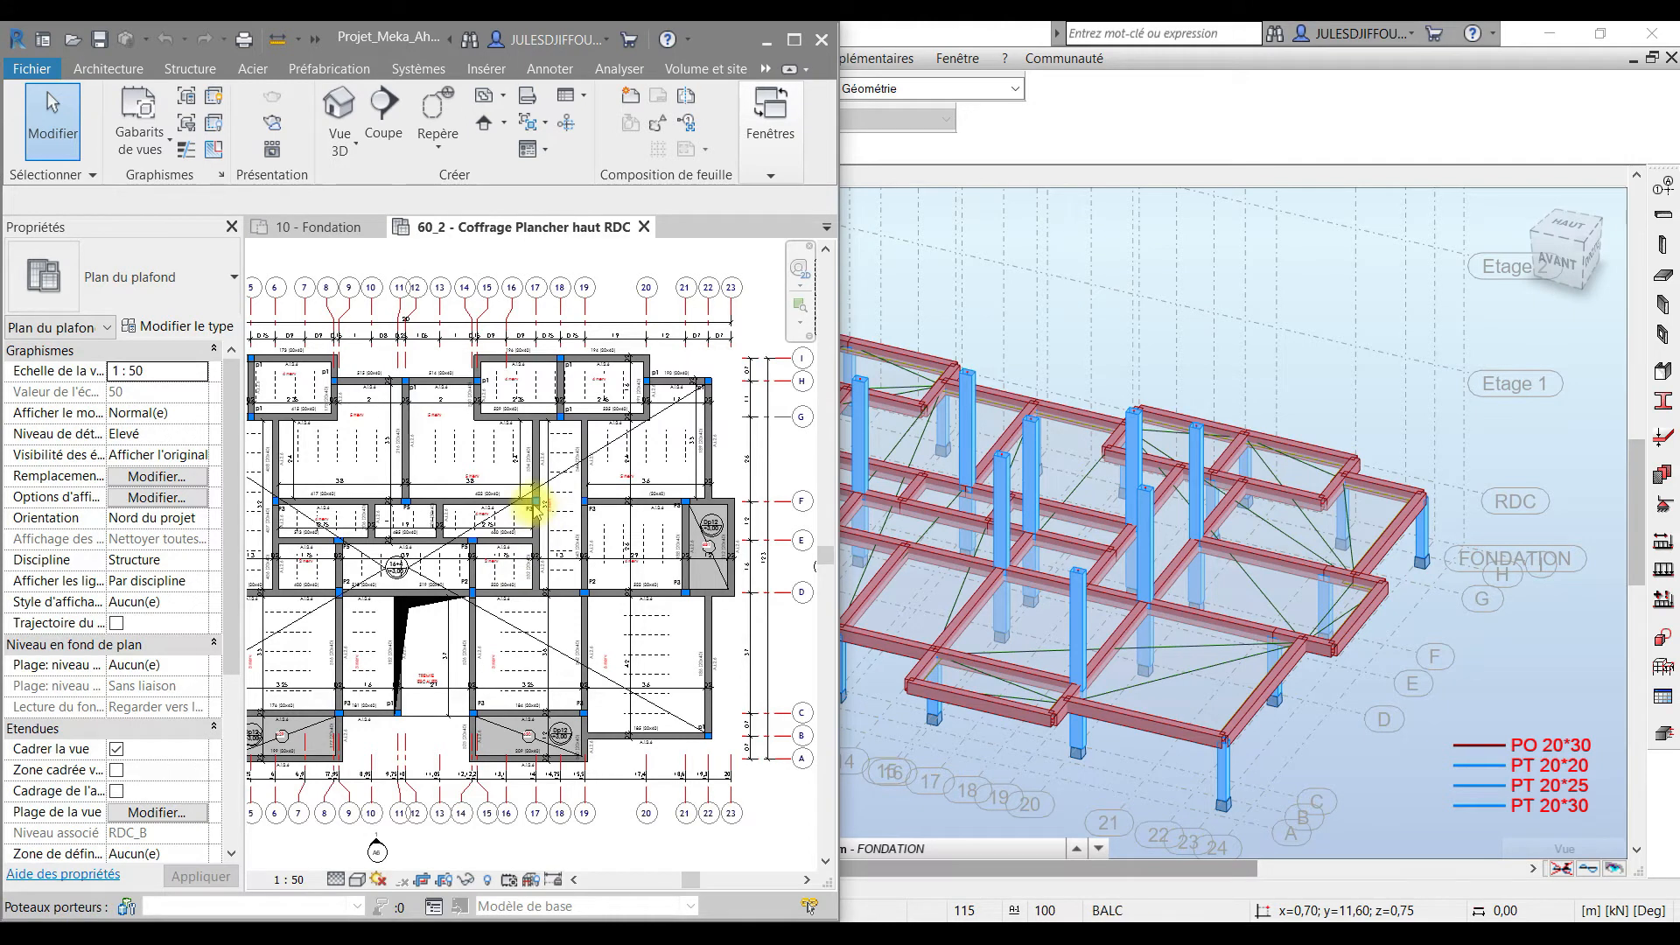
{"action": "middle_click_drag", "start_coordinate": [403, 581], "coordinate": [598, 512]}
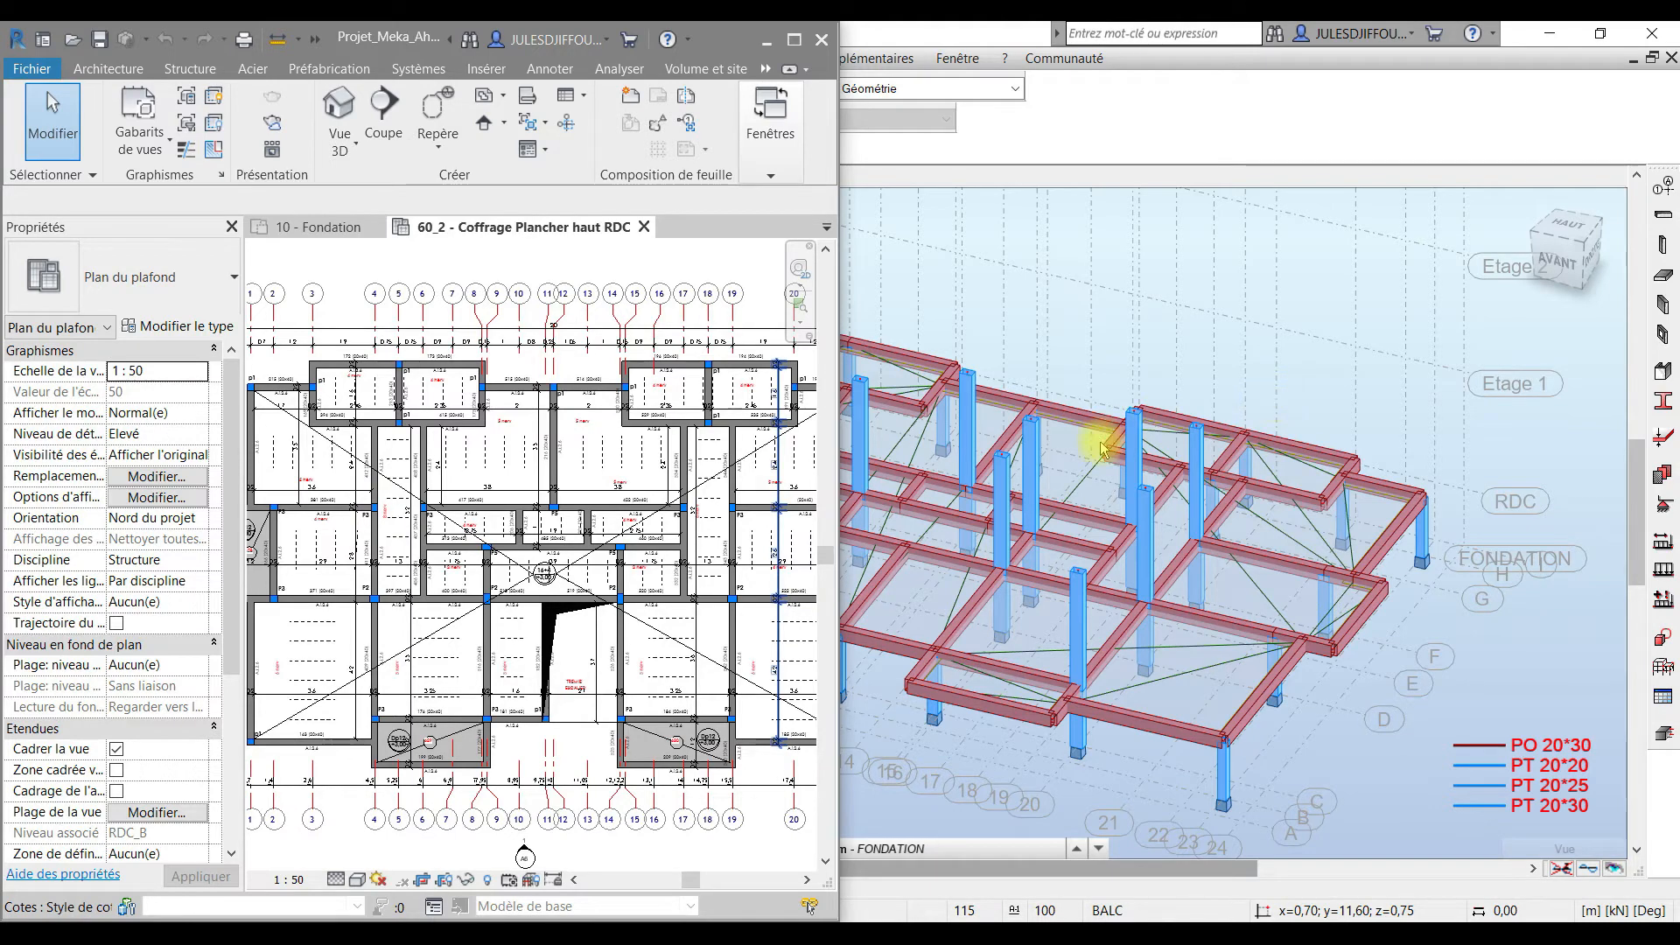
In Robot, set the column at x=14,00, y=7,90, its mirrored counterpart and both columns at y=1,40 to section PT 20*25.
{"action": "left_click", "coordinate": [1317, 393]}
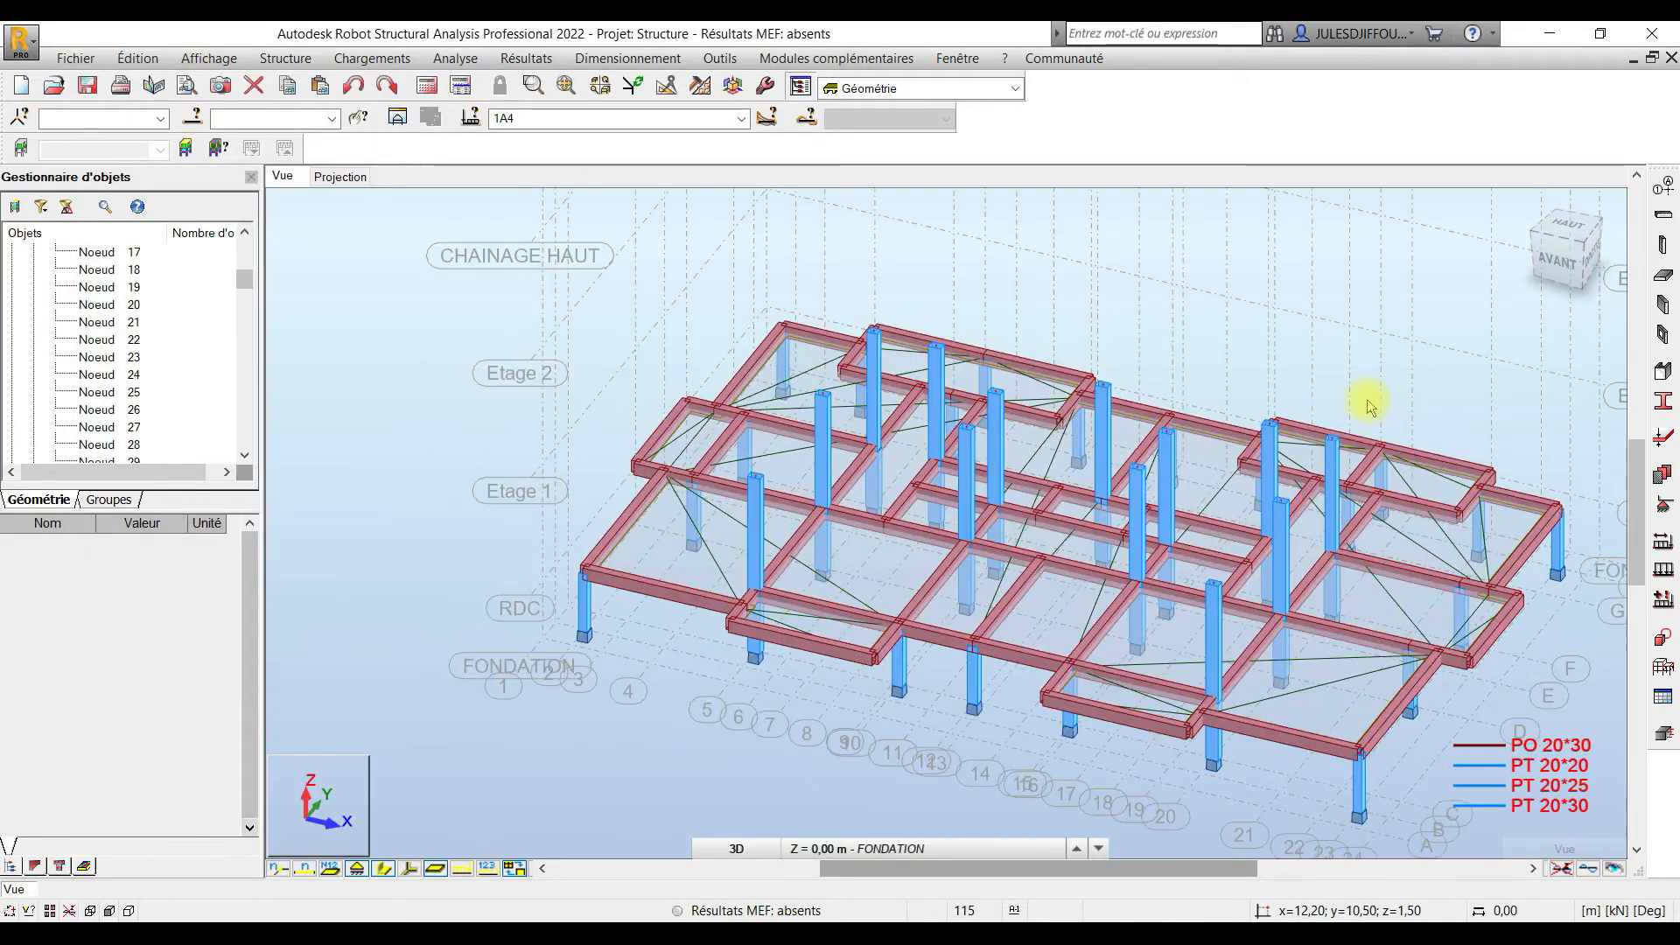
{"action": "left_click", "coordinate": [1260, 438]}
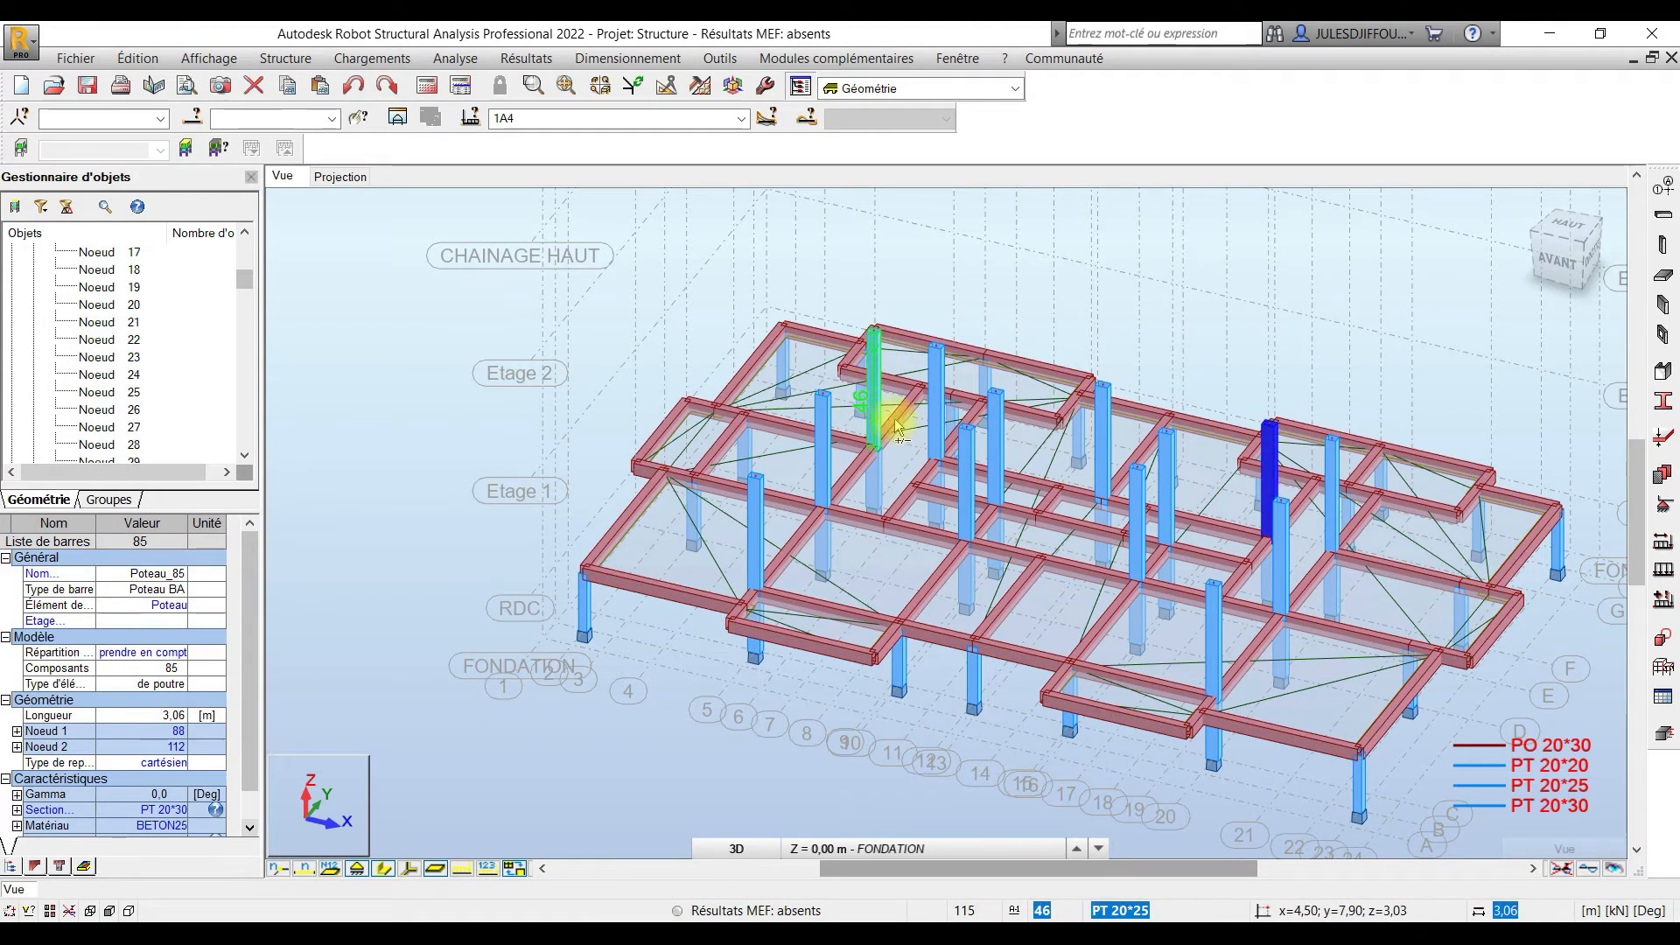
{"action": "left_click", "coordinate": [940, 404], "text": "ctrl"}
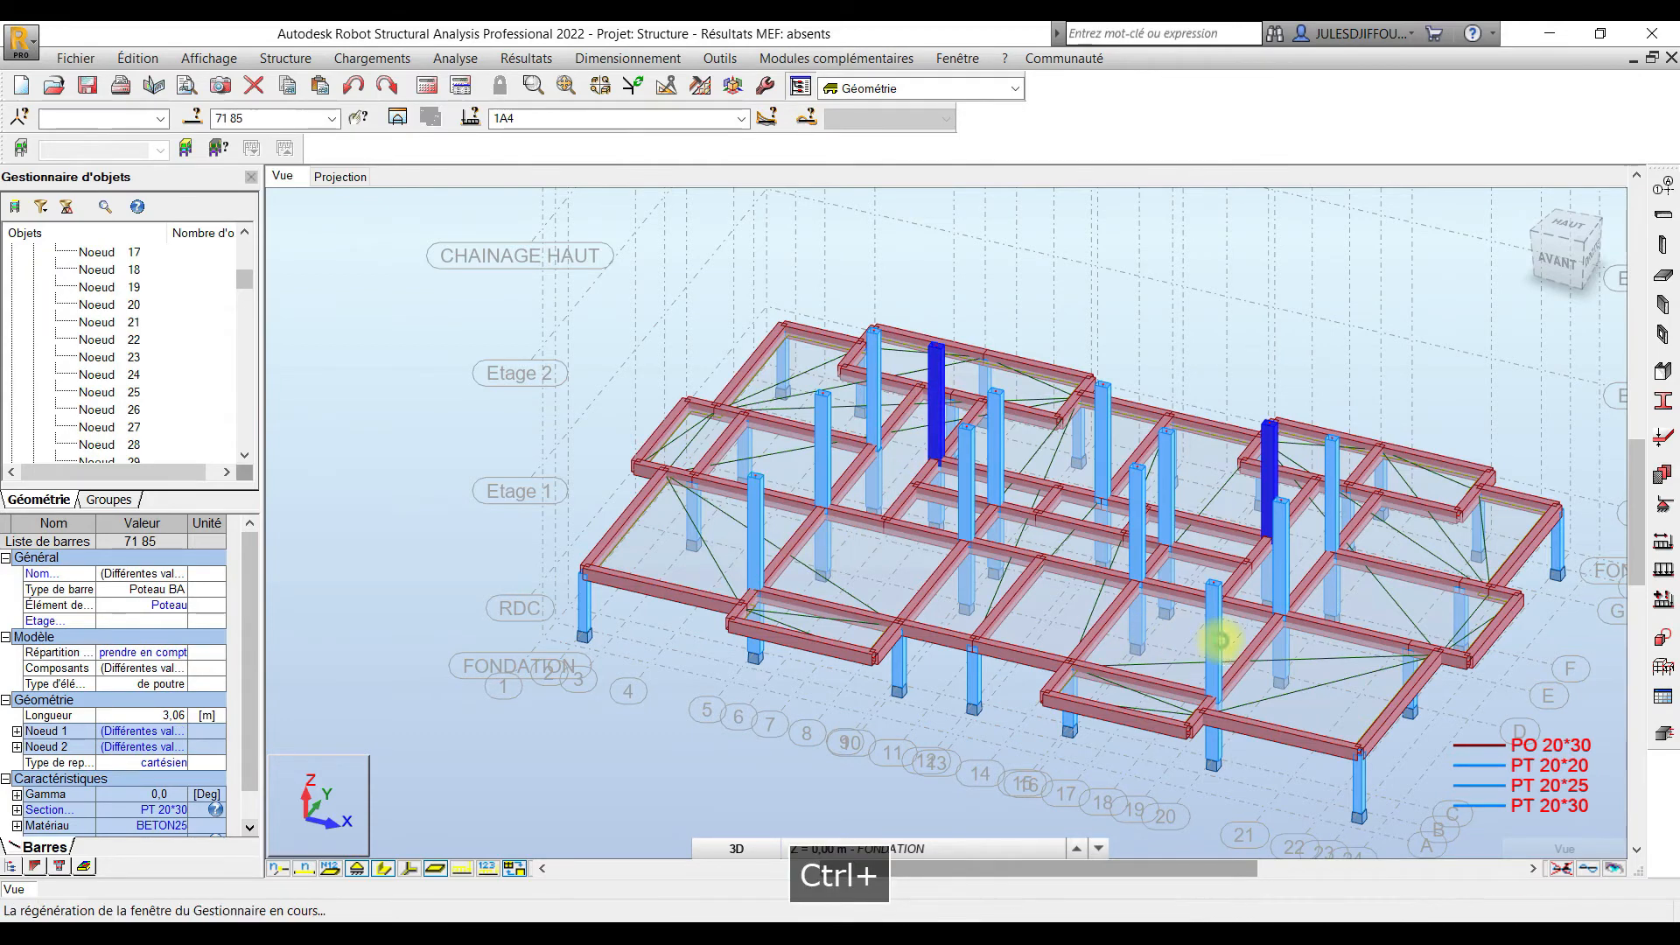
{"action": "left_click", "coordinate": [1216, 643], "text": "ctrl"}
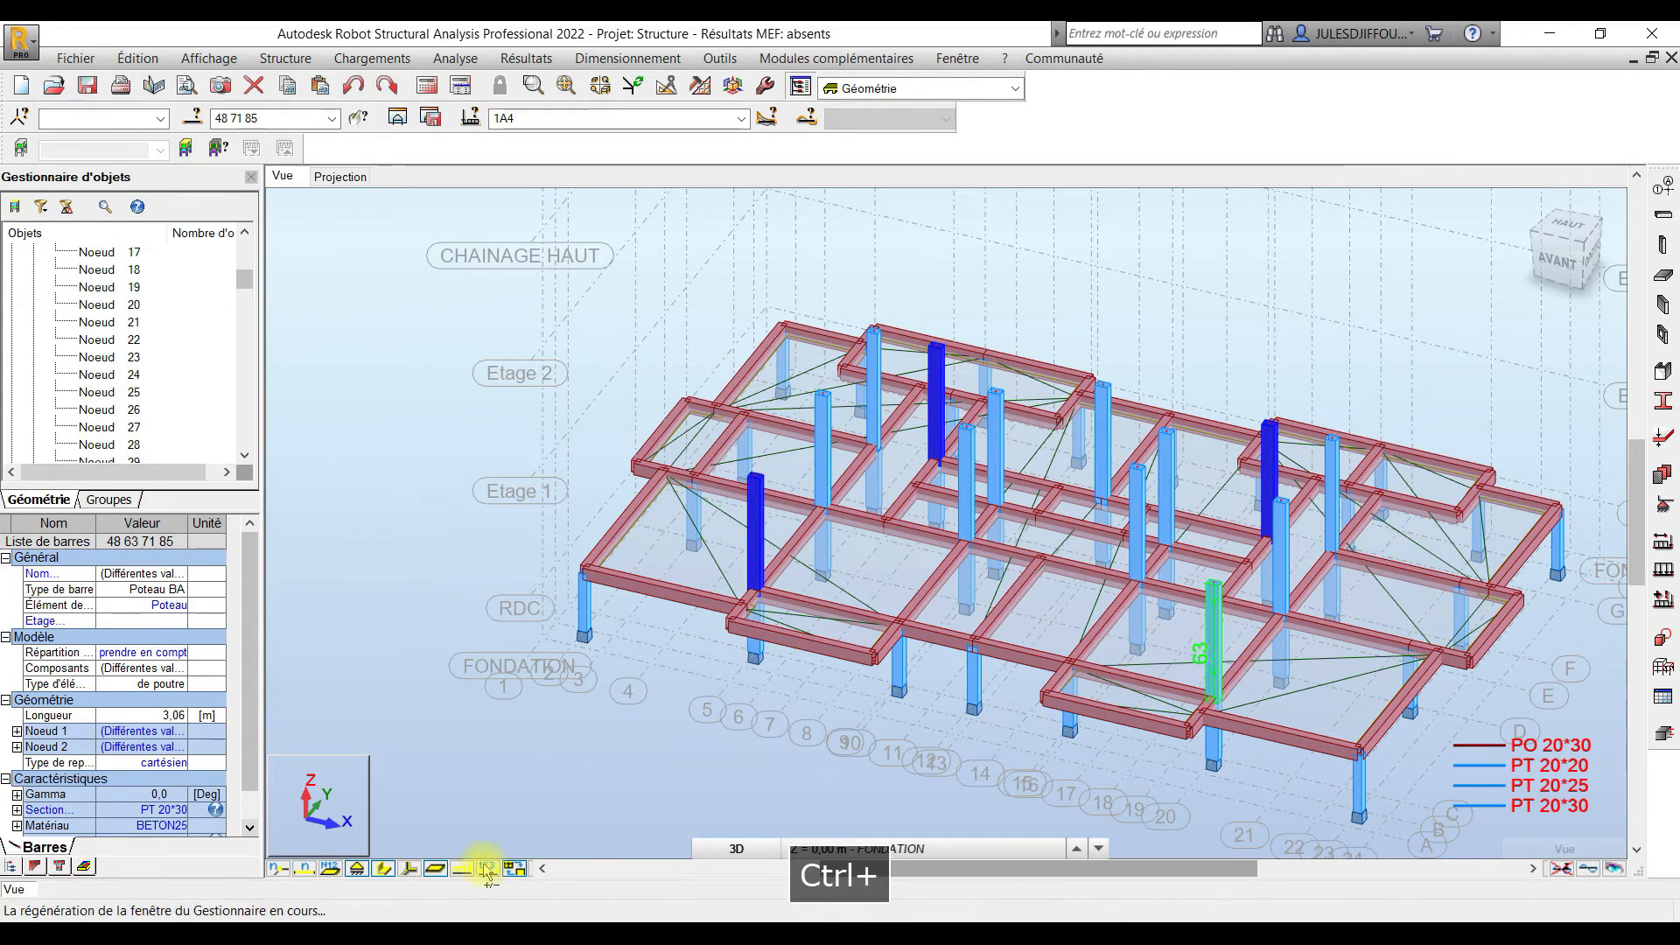
{"action": "left_click", "coordinate": [153, 809]}
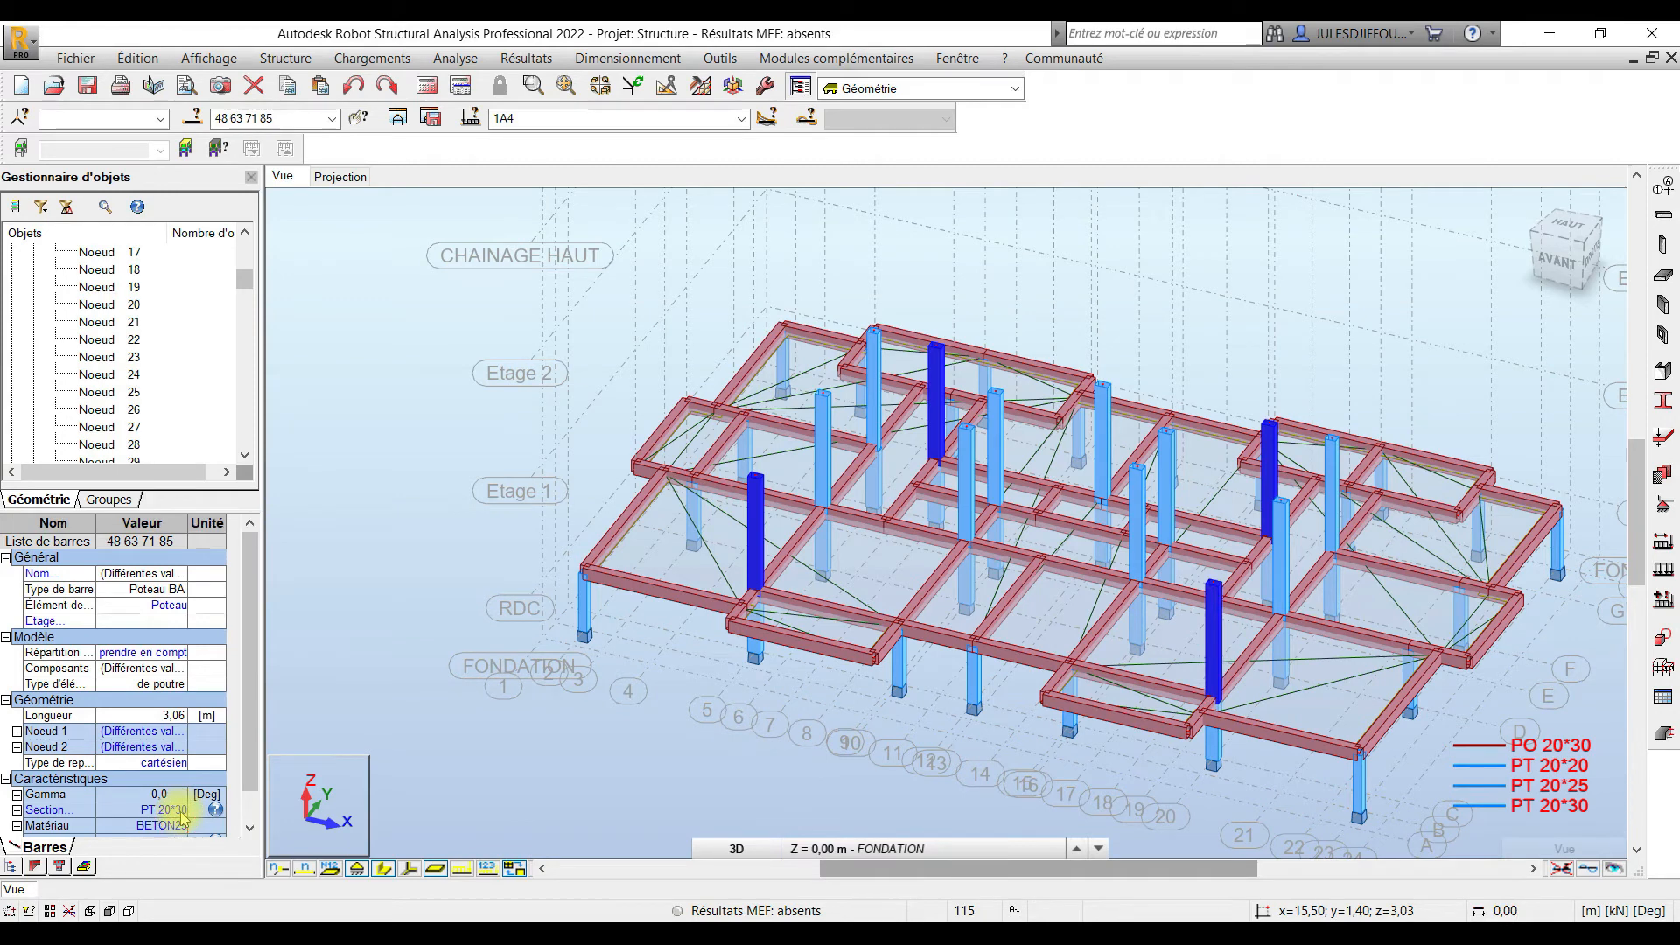
{"action": "left_click", "coordinate": [177, 810]}
{"action": "left_click", "coordinate": [122, 898]}
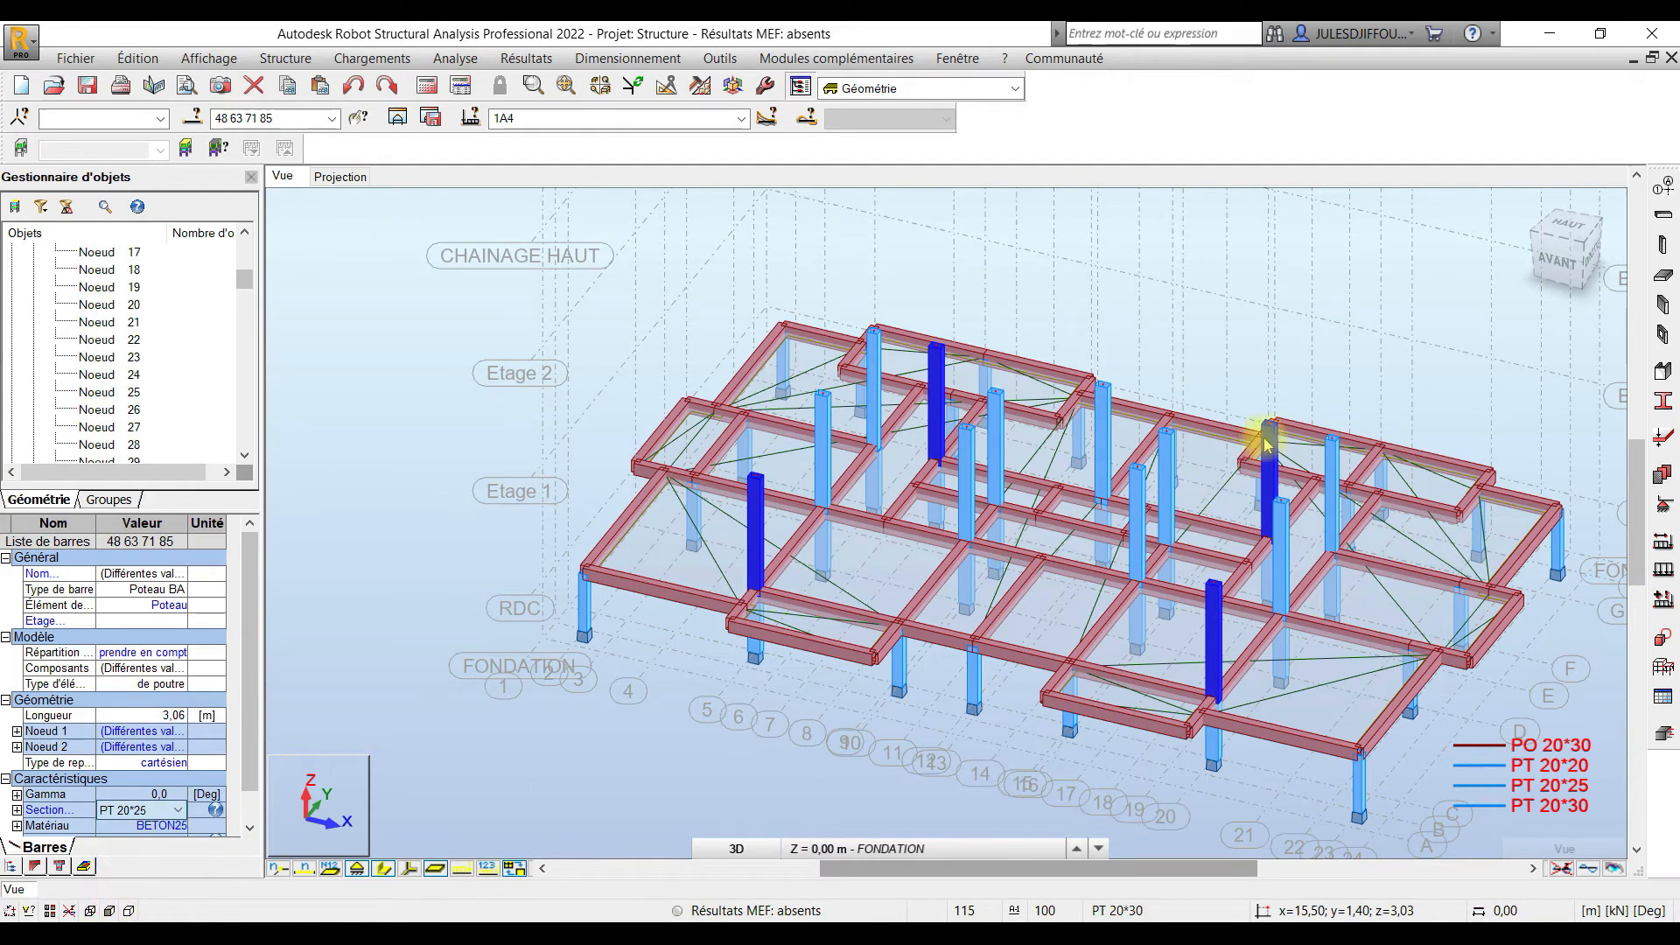
{"action": "left_click", "coordinate": [1304, 391]}
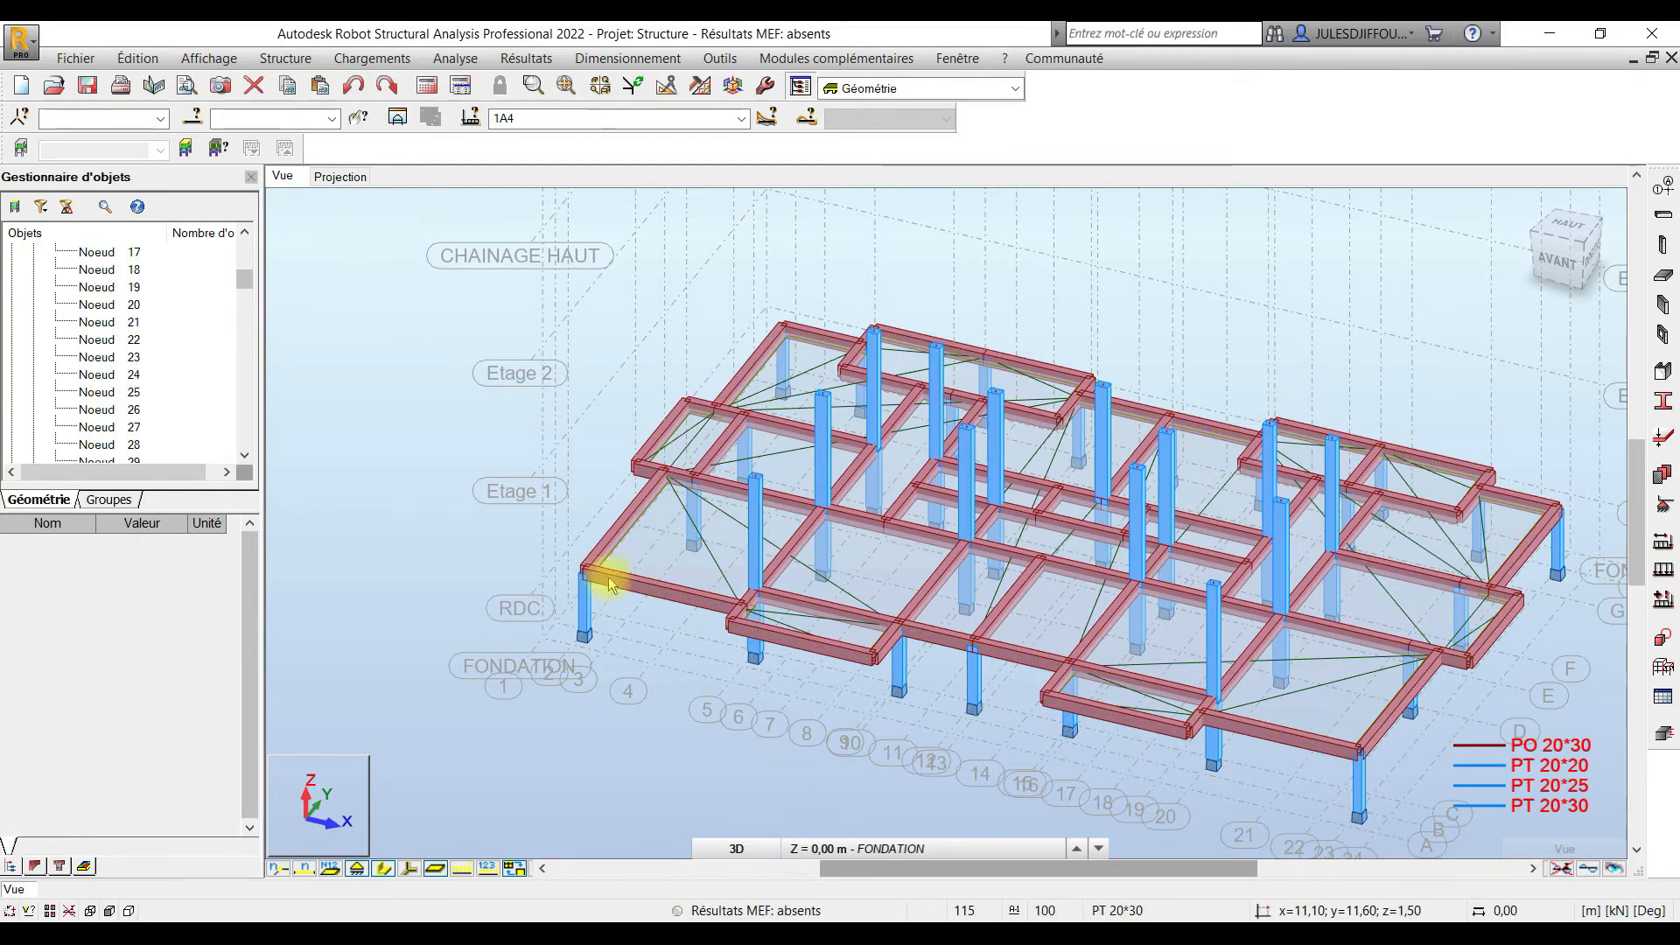
Place PT 20*20 columns 3,06 m high on three free outer corners of the RDC beams, including x=19,30, y=0,70.
{"action": "left_click", "coordinate": [286, 58]}
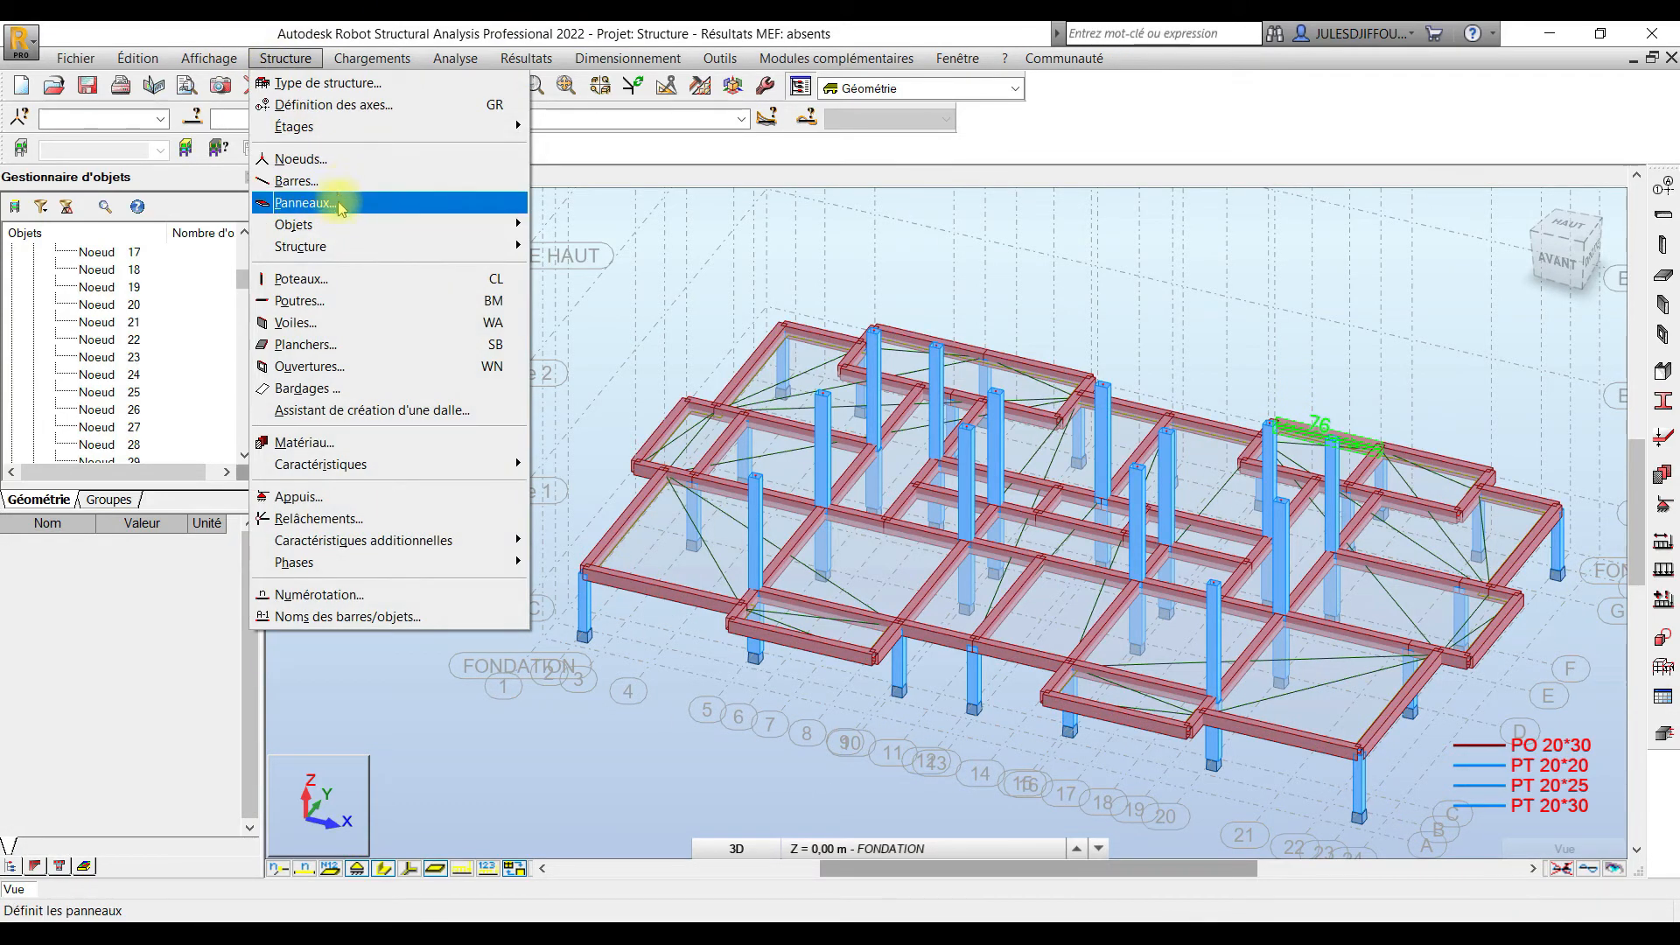
{"action": "left_click", "coordinate": [321, 278]}
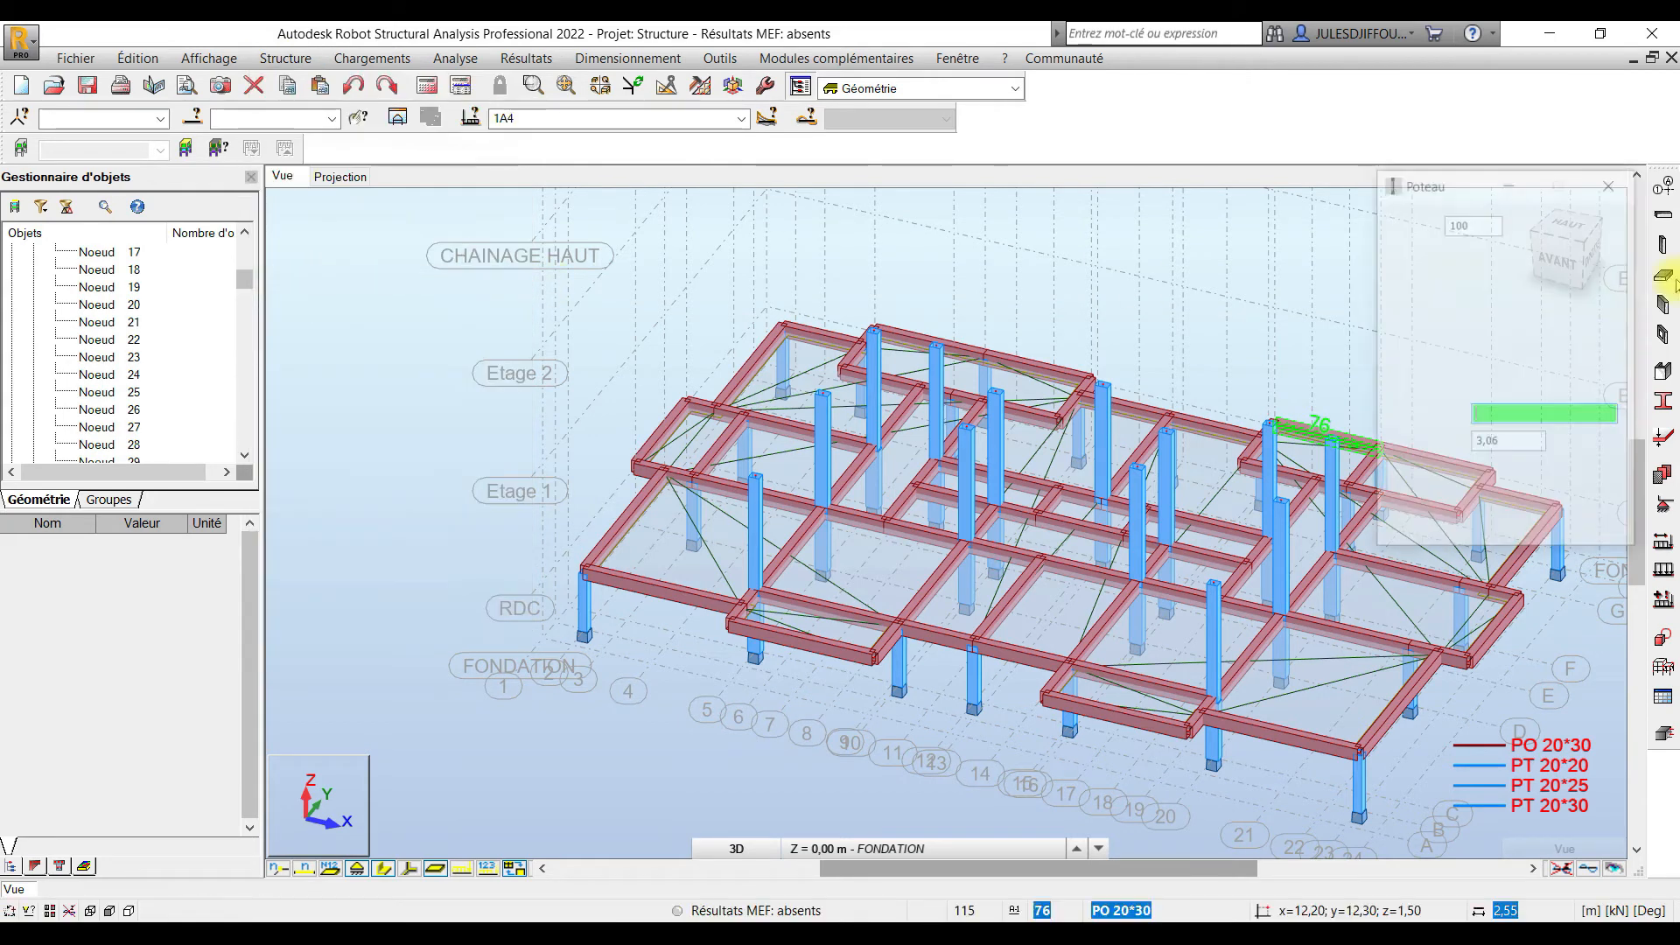
{"action": "left_click", "coordinate": [1575, 327]}
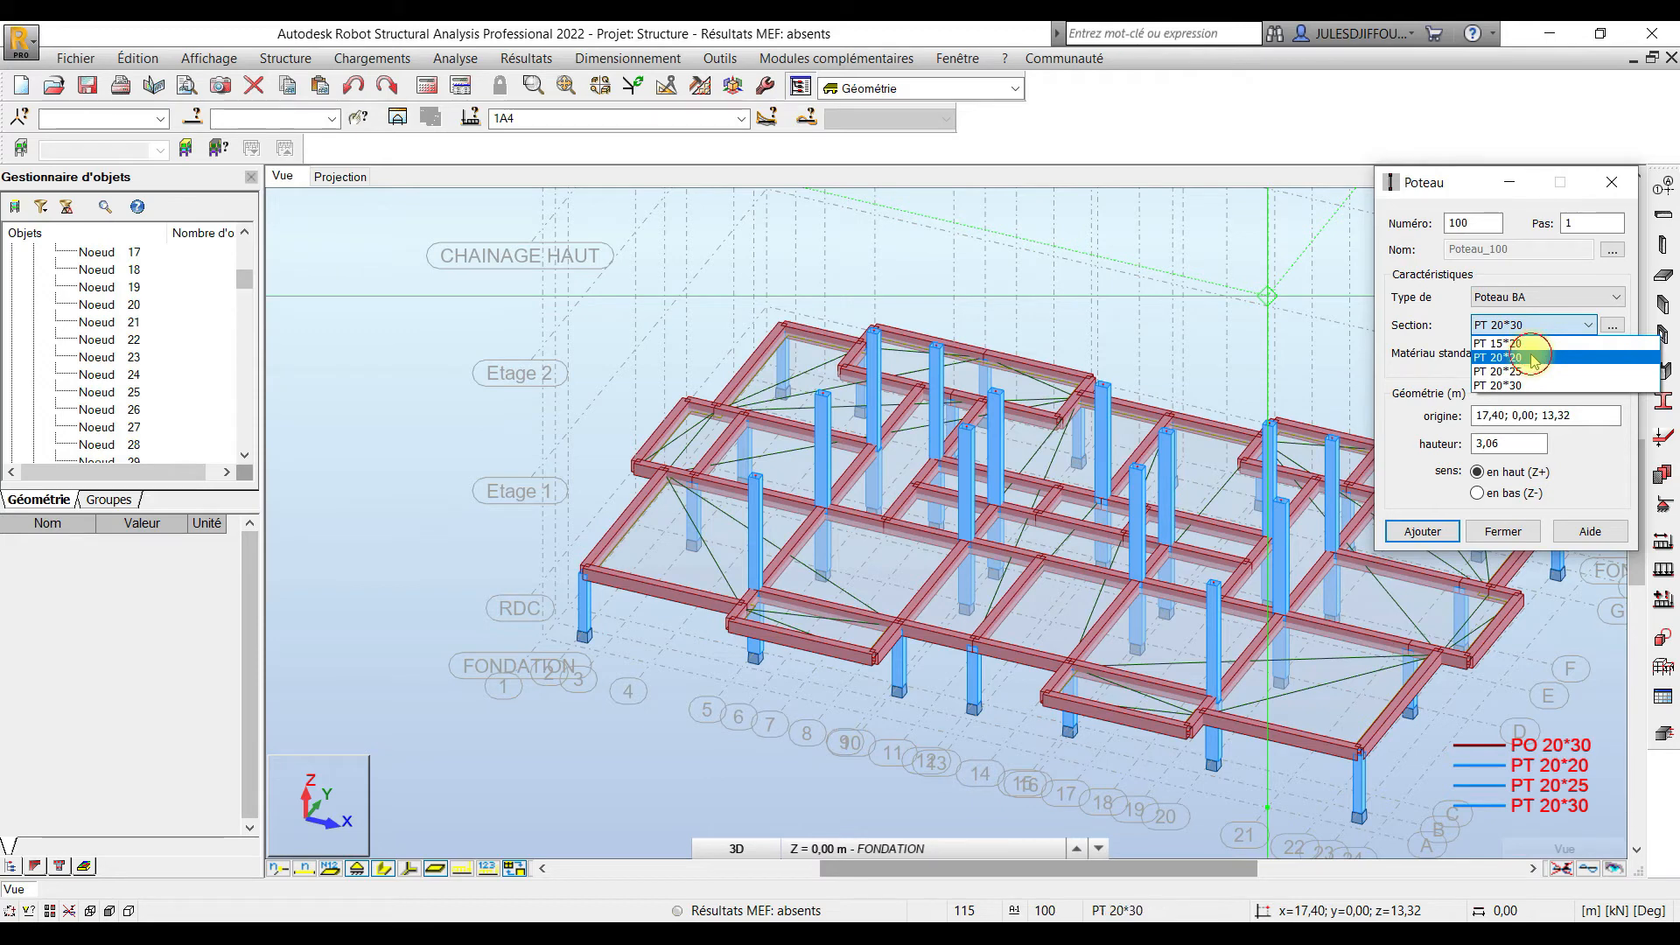
{"action": "left_click", "coordinate": [1533, 358]}
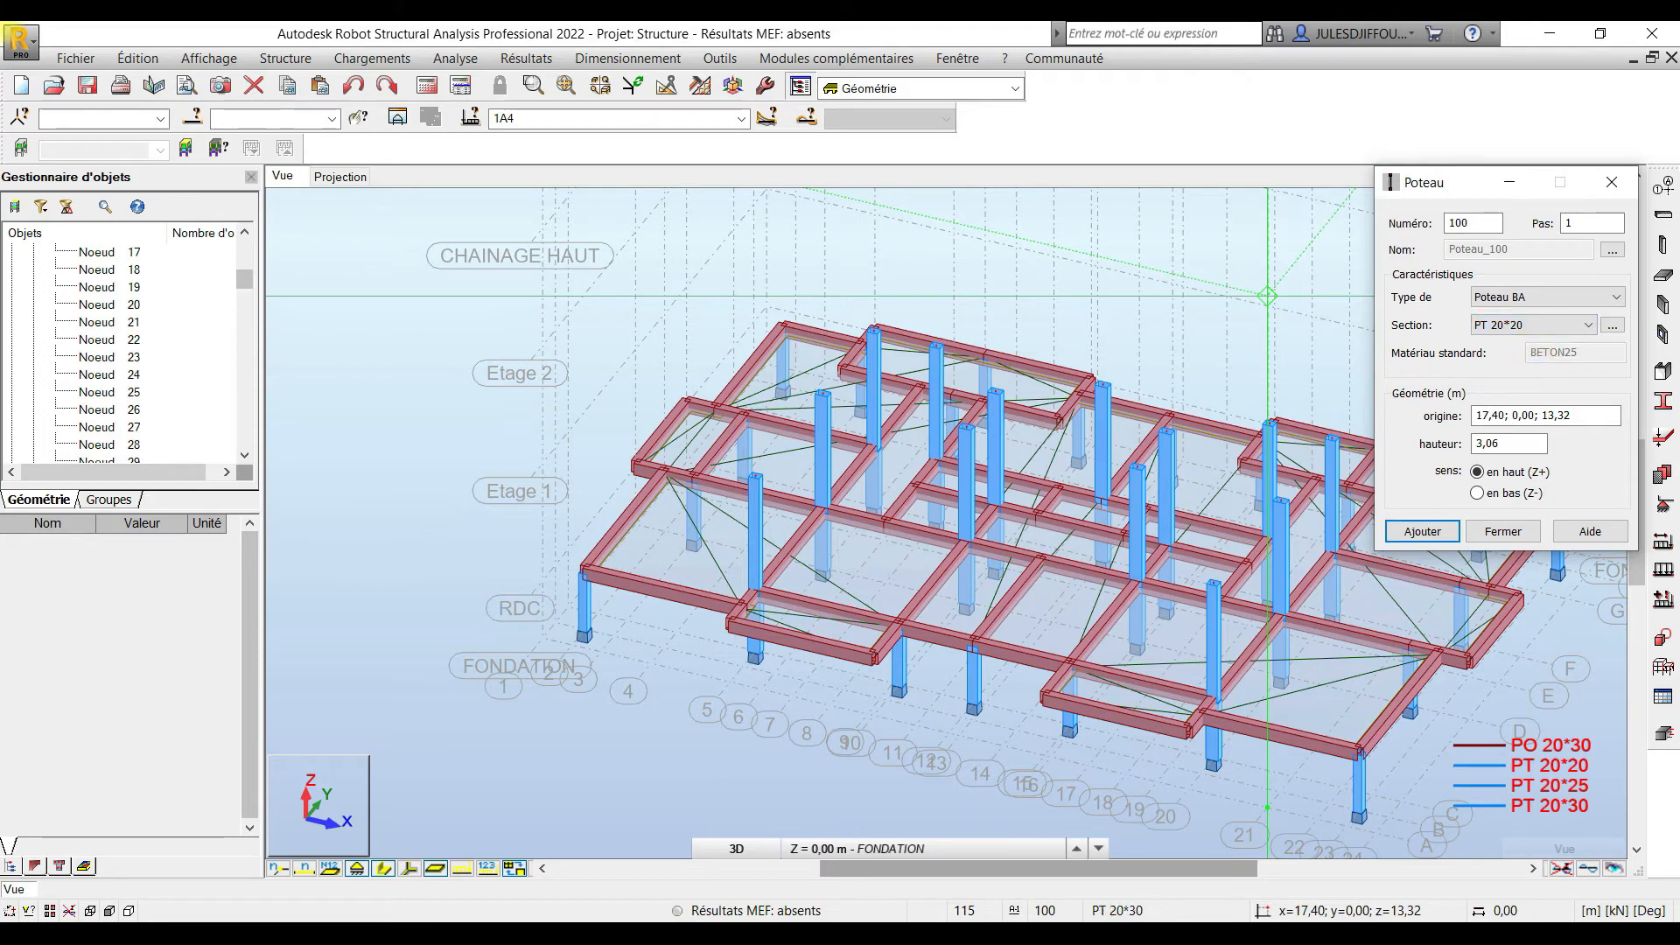
{"action": "left_click", "coordinate": [585, 573]}
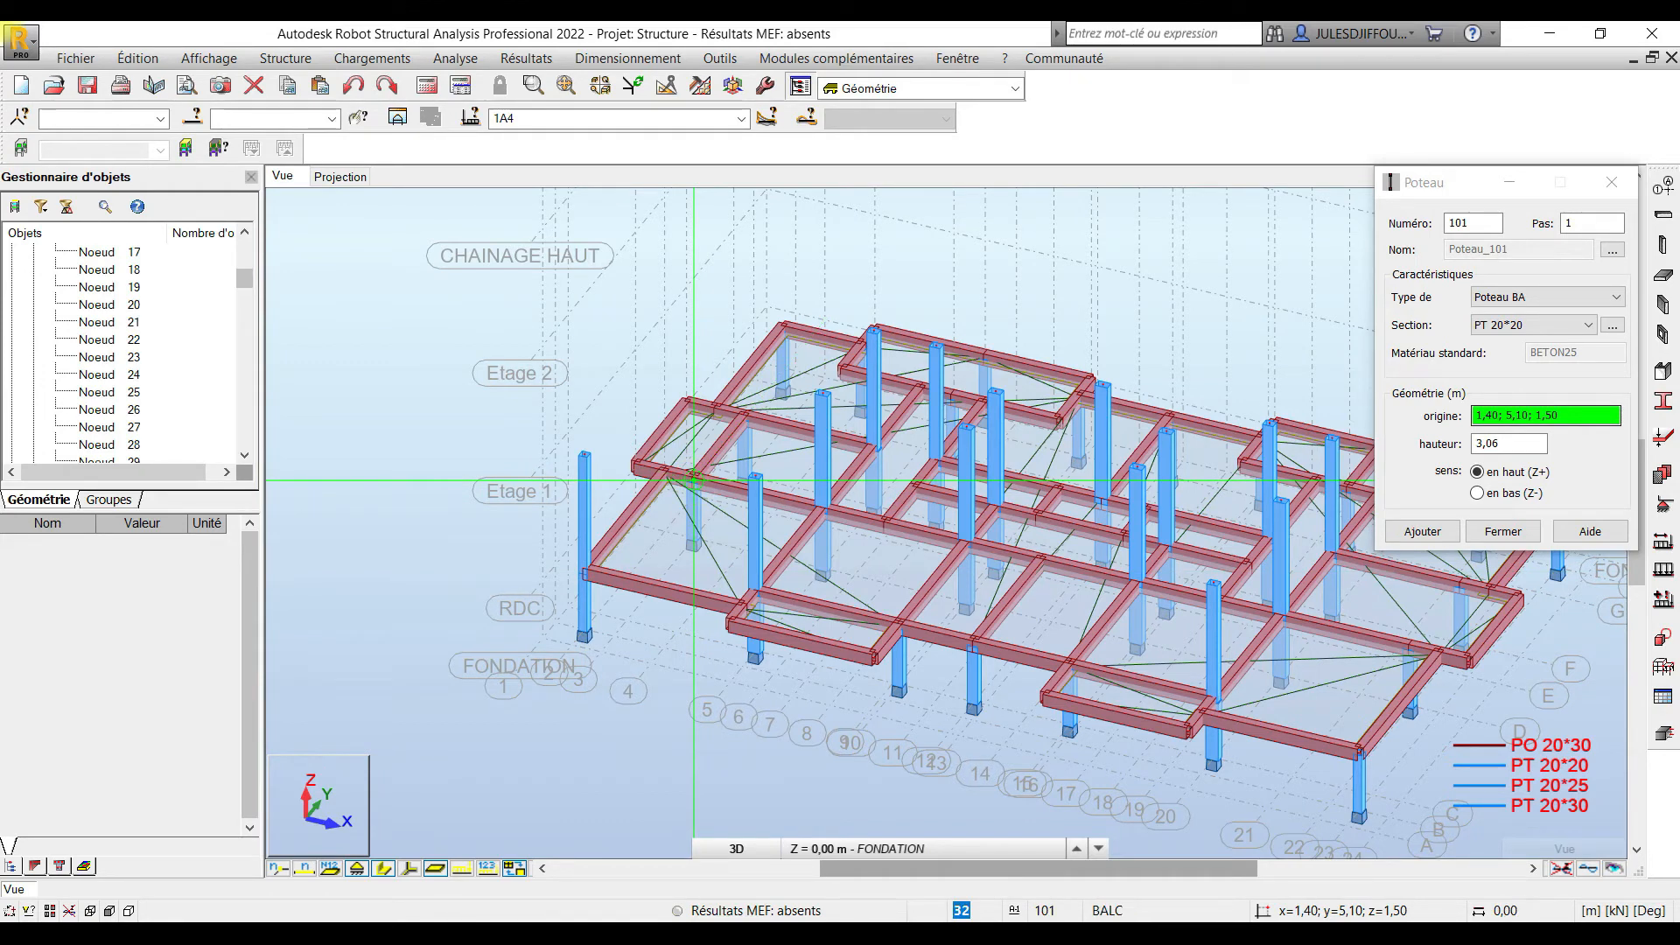
{"action": "left_click", "coordinate": [783, 328]}
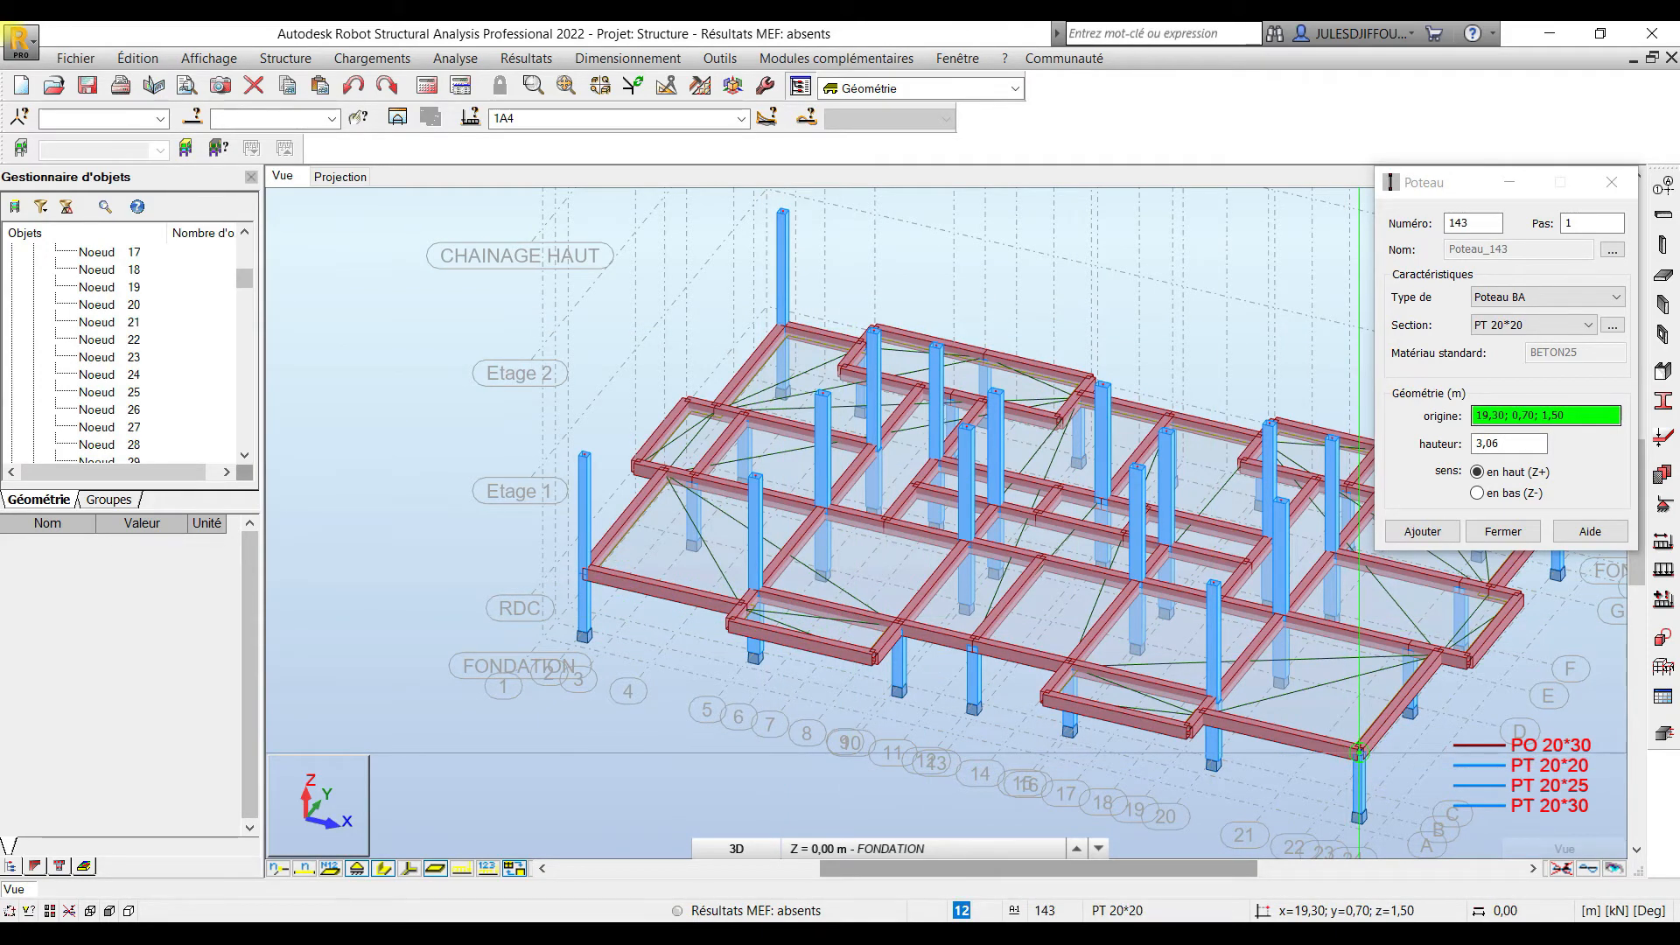
{"action": "middle_click_drag", "start_coordinate": [1359, 751], "coordinate": [993, 695]}
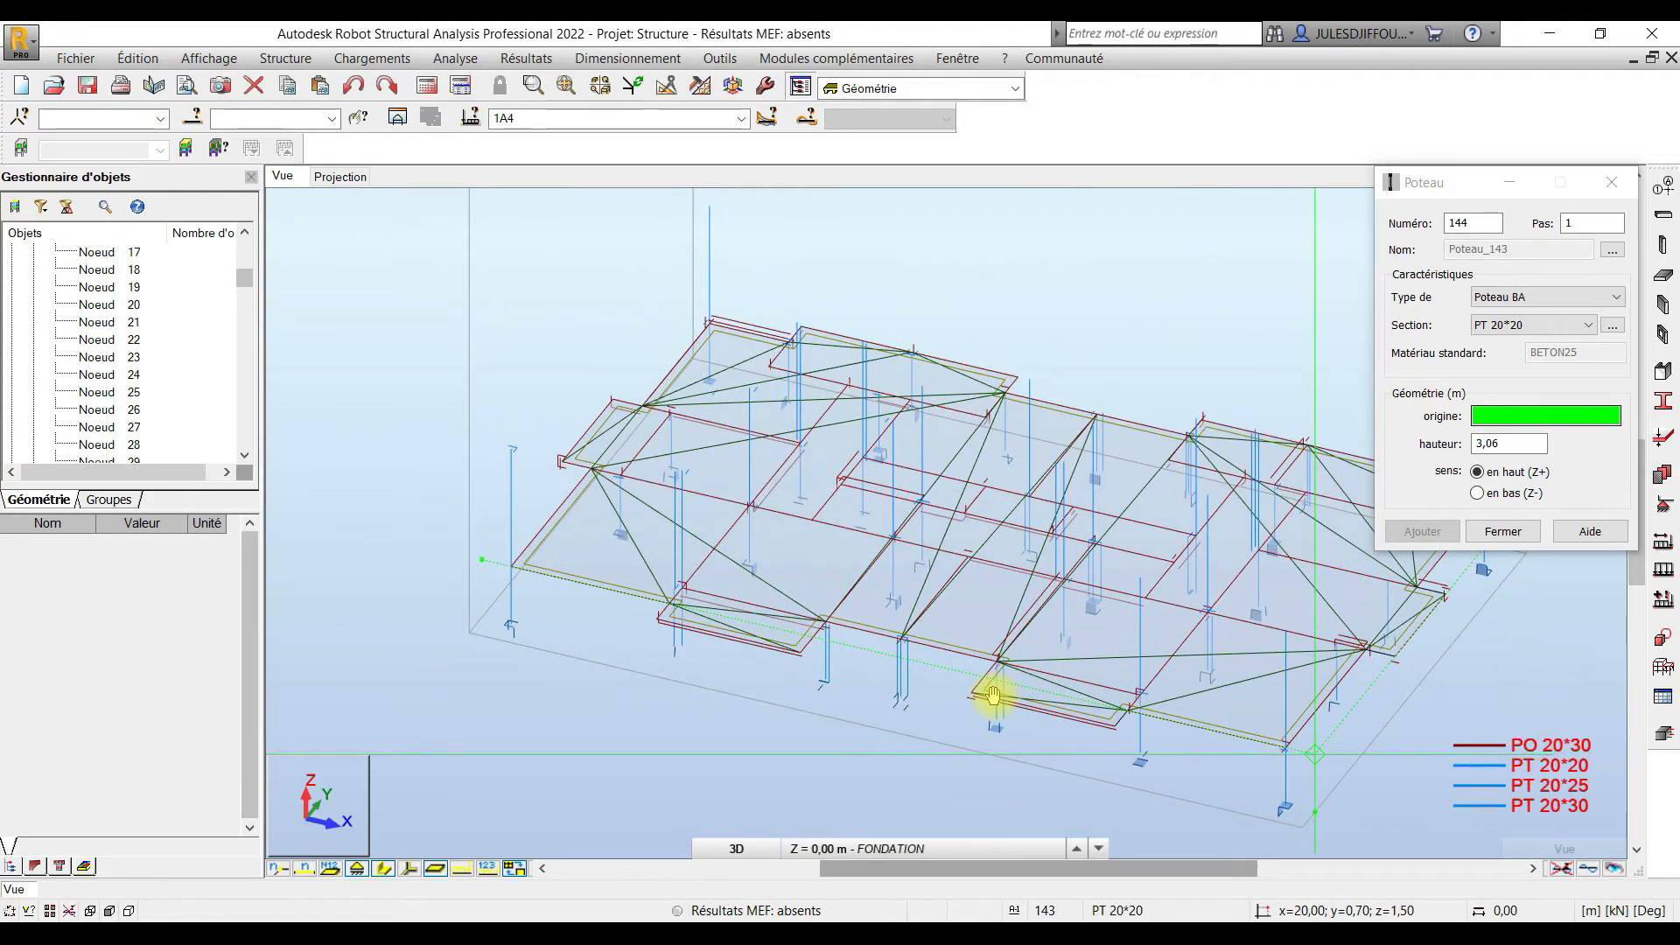
Add PT 20*20 columns along the y=11,60 edge beam from x=2,60 past x=7,80, plus one at the inner beam junction behind it.
{"action": "middle_click_drag", "start_coordinate": [1041, 702], "coordinate": [1050, 697]}
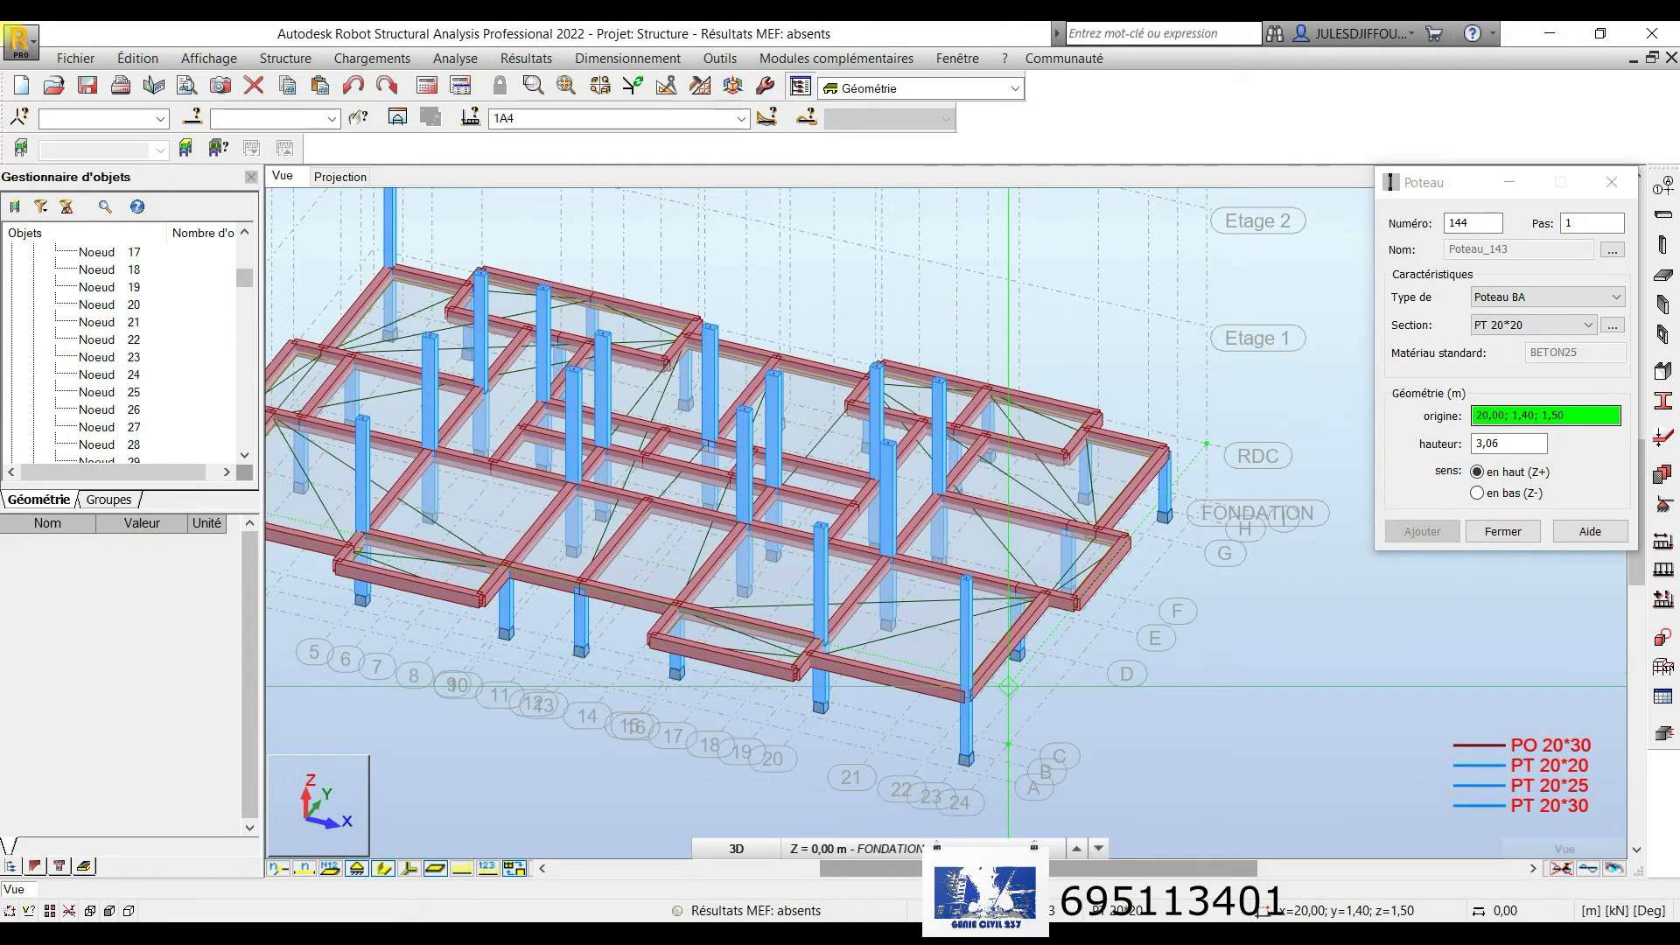
{"action": "middle_click_drag", "start_coordinate": [1123, 720], "coordinate": [974, 708]}
{"action": "middle_click_drag", "start_coordinate": [1089, 624], "coordinate": [1049, 649], "text": "shift"}
{"action": "mouse_move", "coordinate": [927, 673]}
{"action": "middle_mouse_down", "text": "shift"}
{"action": "mouse_move", "coordinate": [904, 638]}
{"action": "mouse_move", "coordinate": [912, 651]}
{"action": "middle_mouse_up", "text": "shift"}
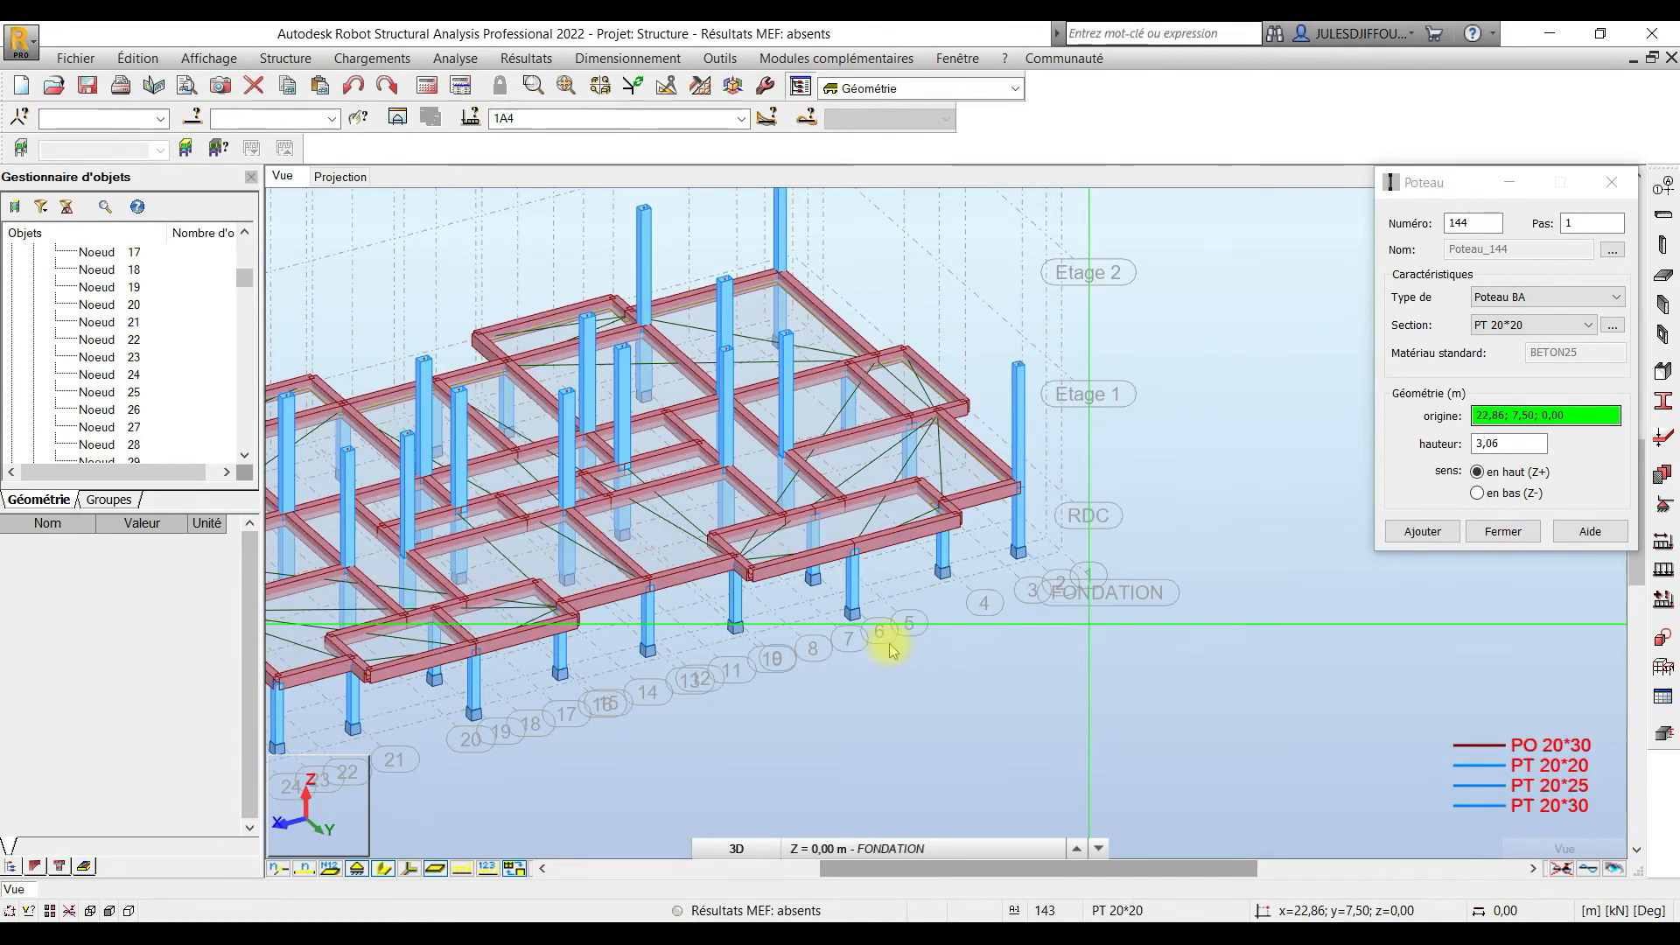
{"action": "left_click", "coordinate": [942, 505]}
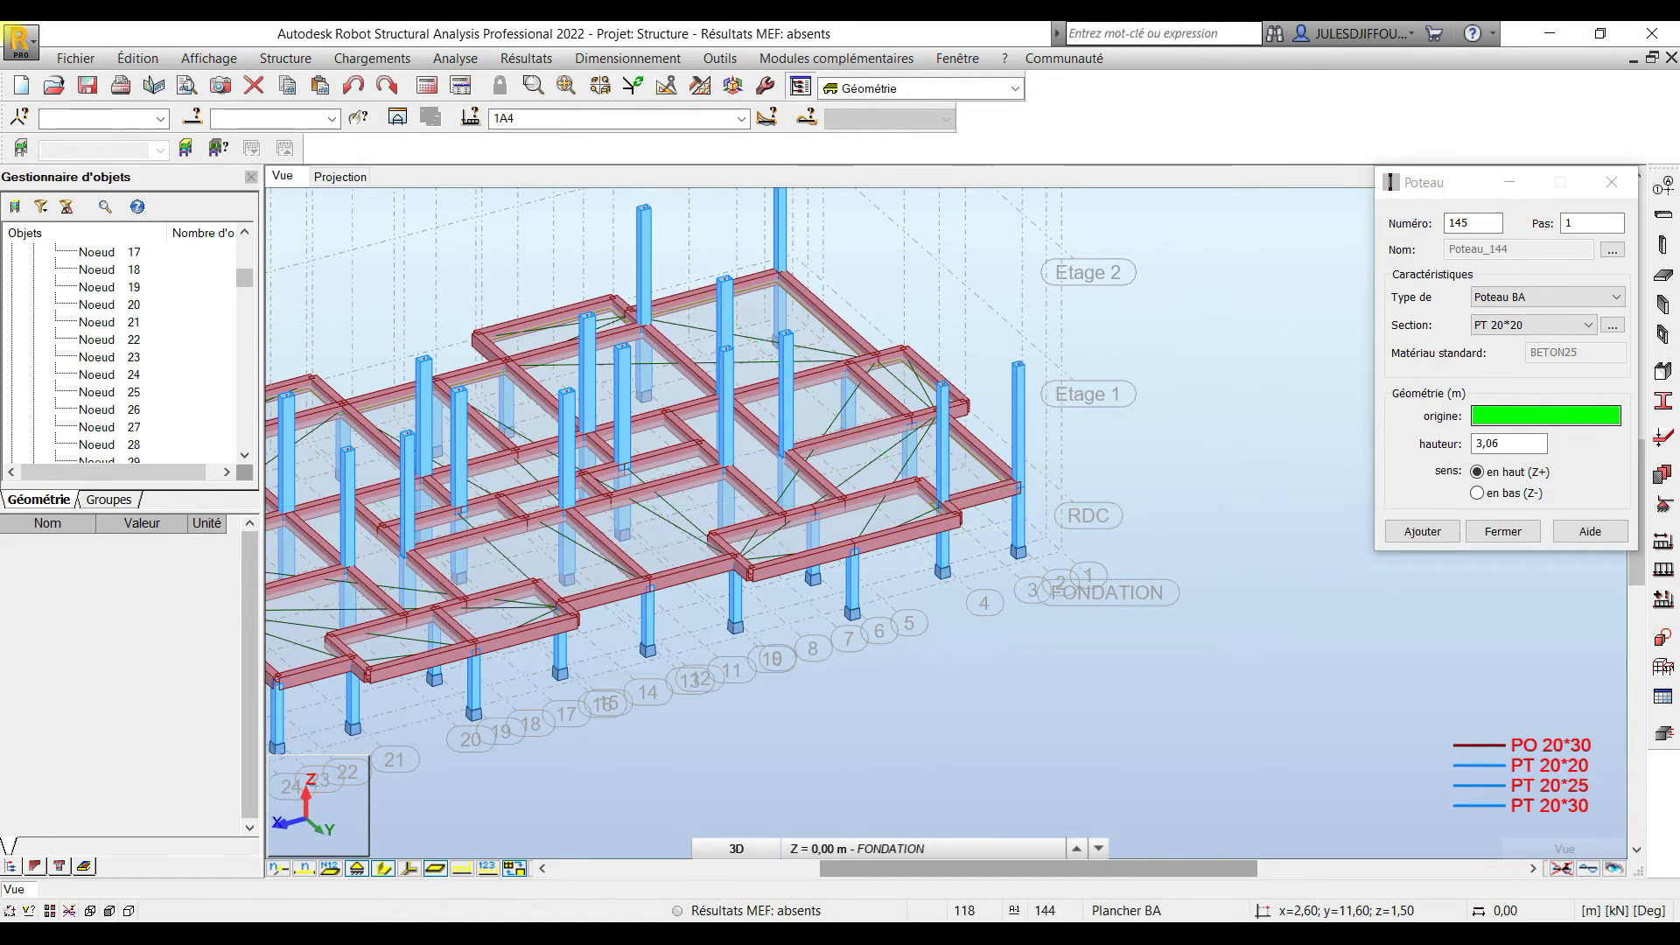
{"action": "left_click", "coordinate": [853, 548]}
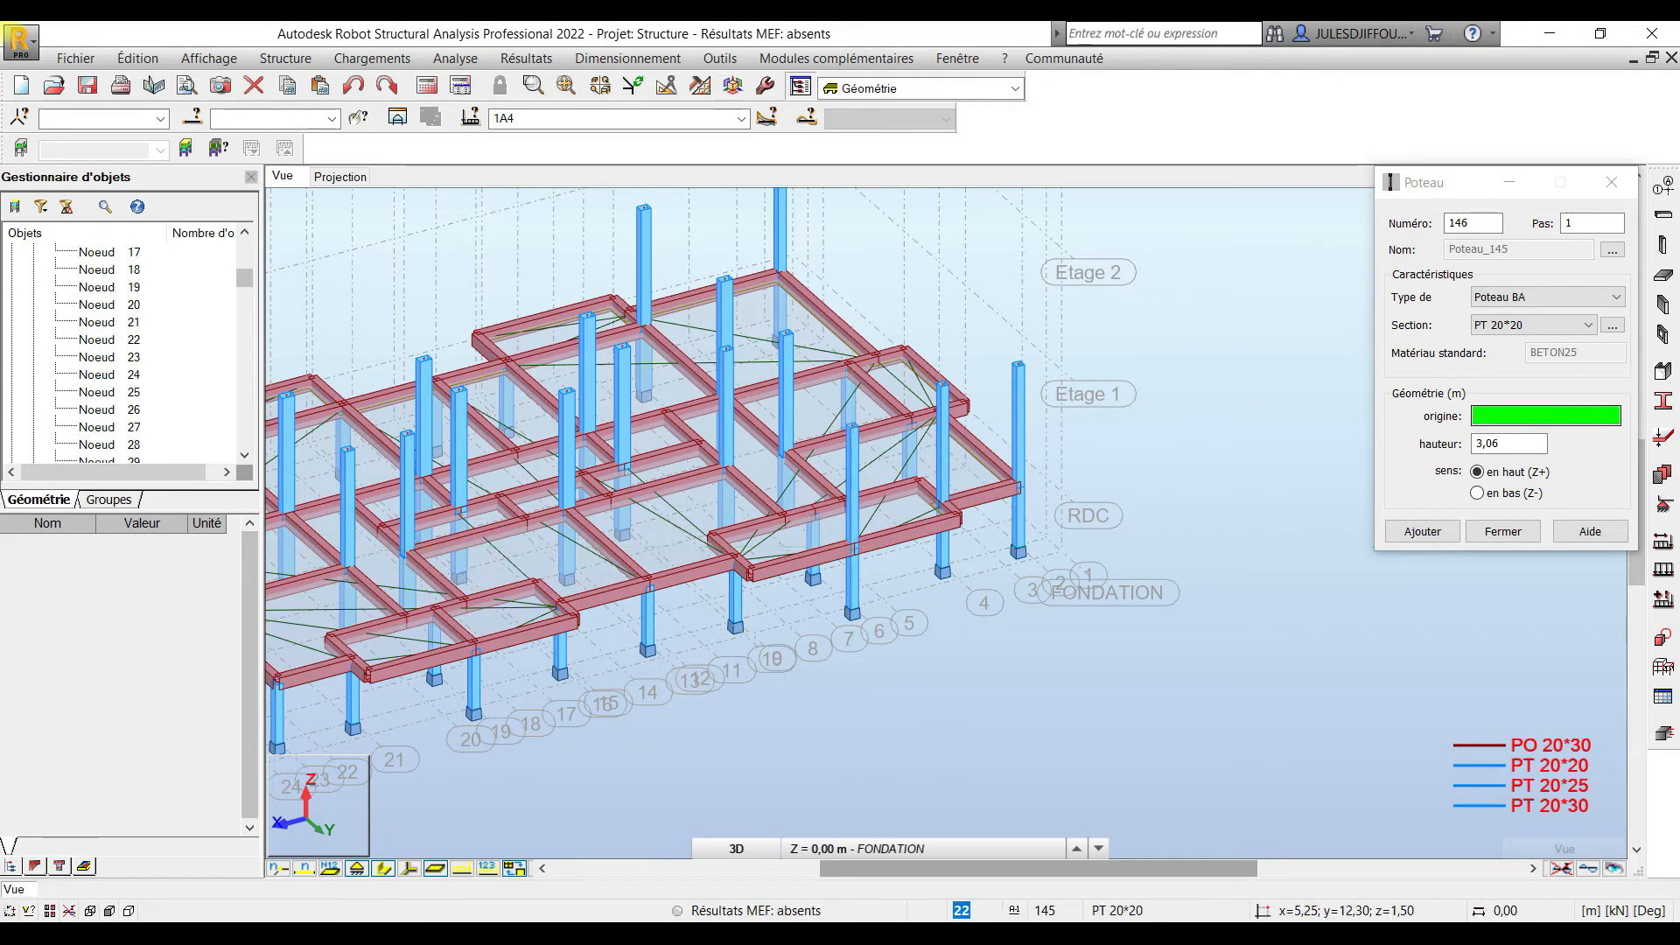
{"action": "left_click", "coordinate": [813, 511]}
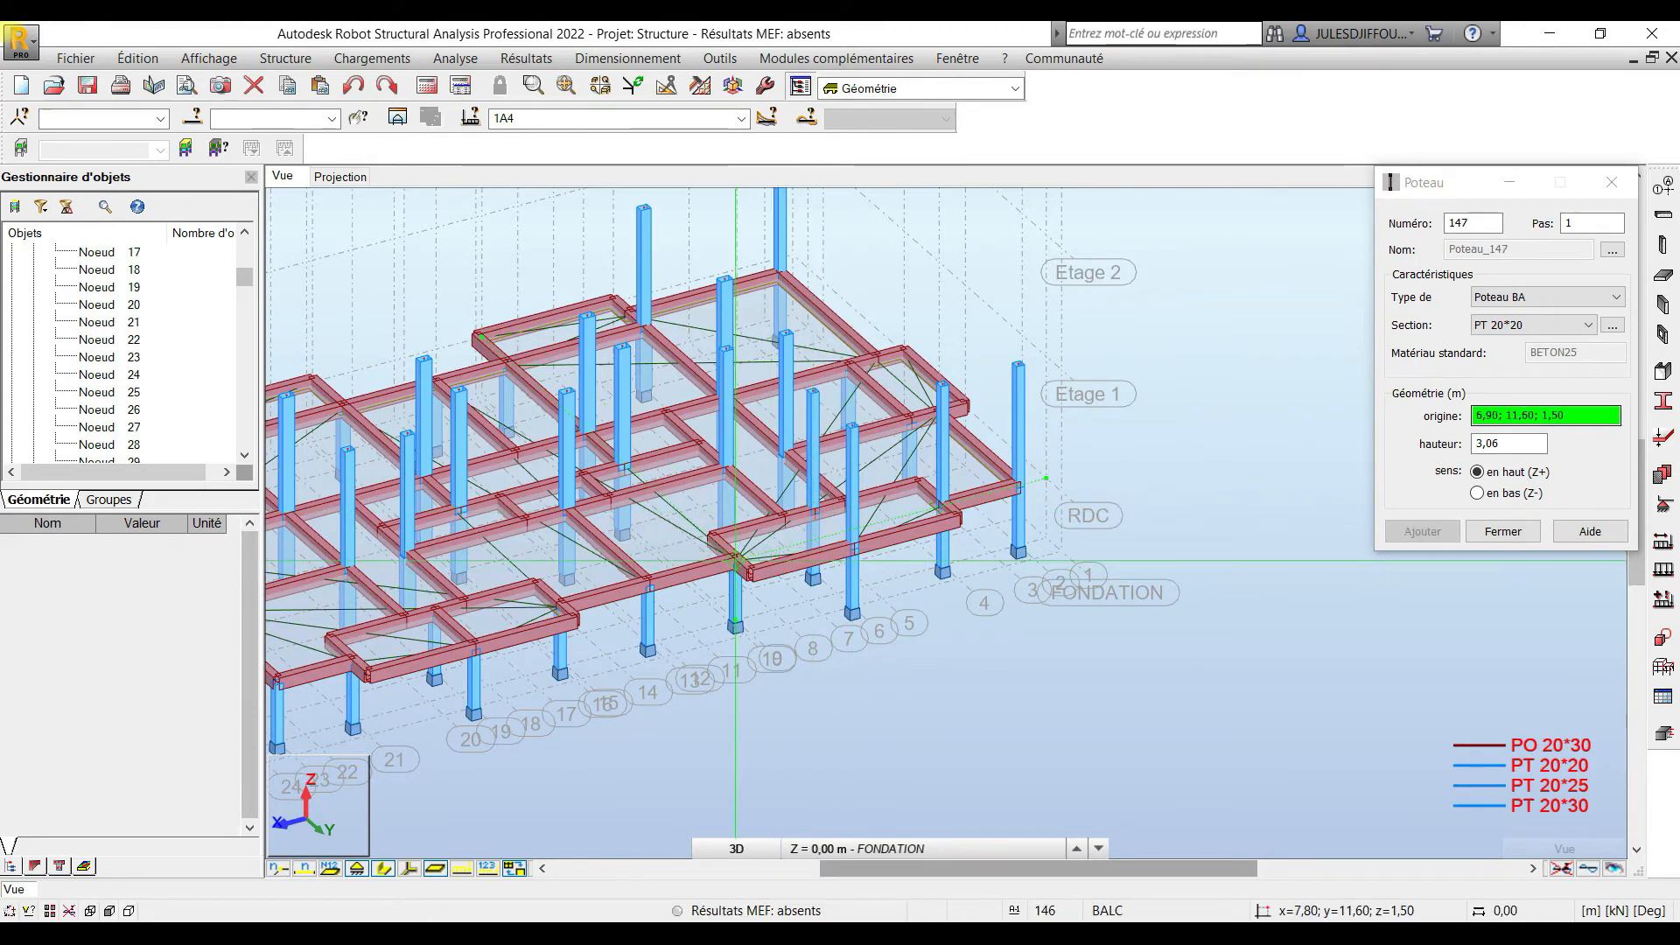
{"action": "left_click", "coordinate": [735, 561]}
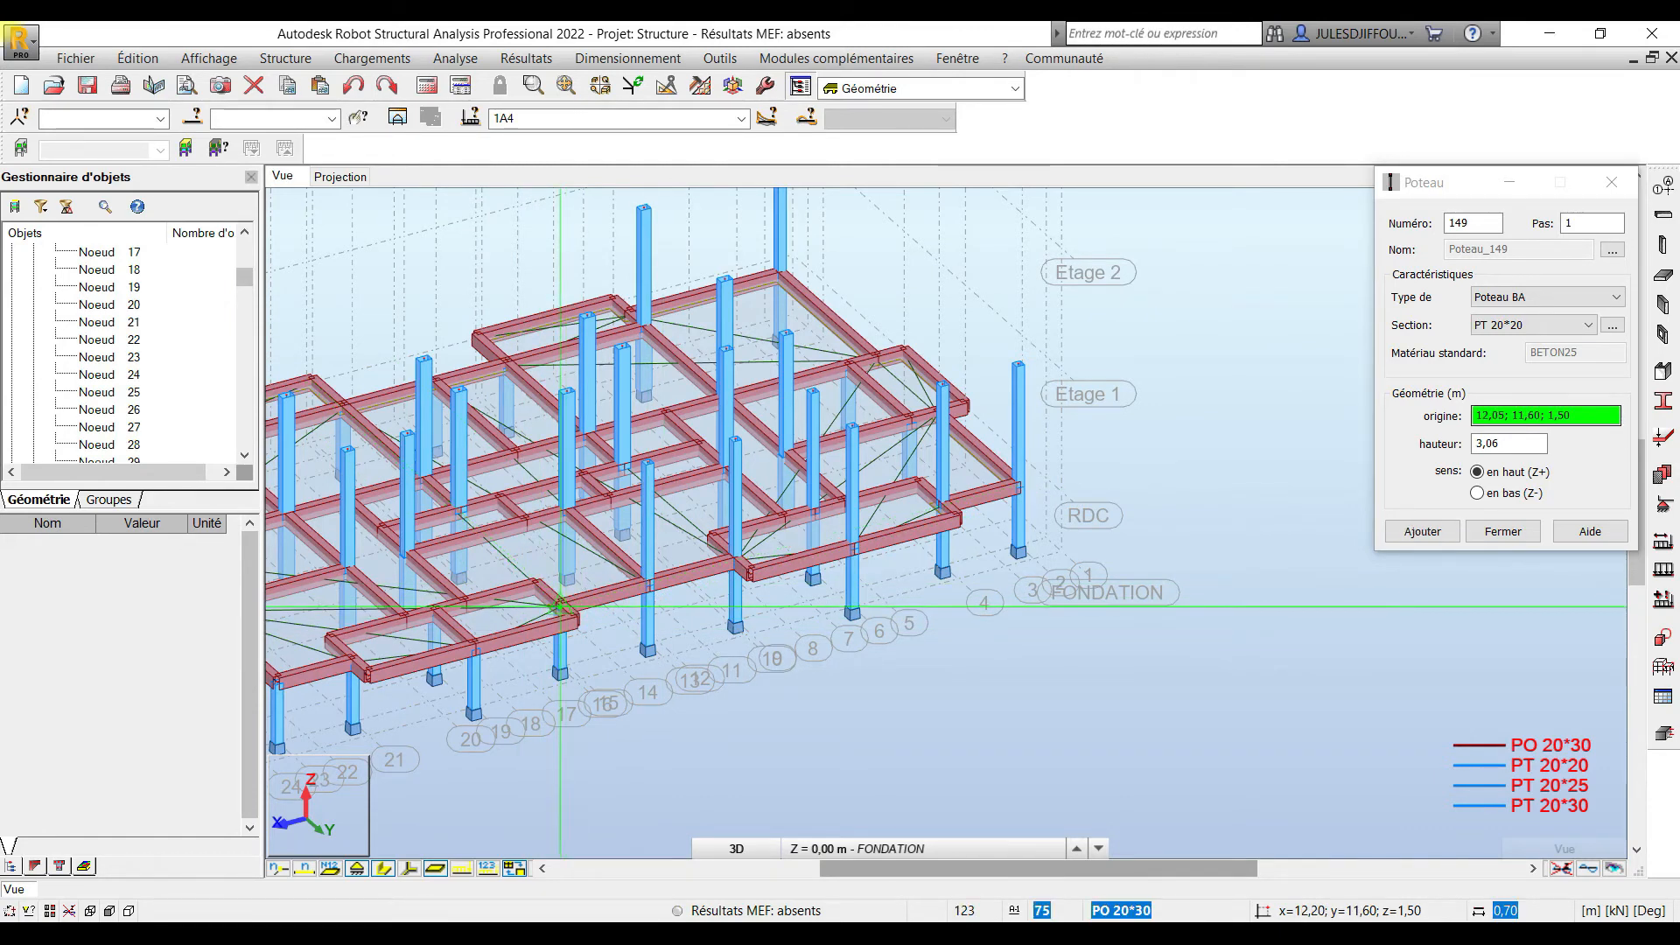
Add PT 20*20 columns at x=12,20, x=14,00, x=17,40 and x=19,30 on y=11,60, and at x=14,75, y=10,50.
{"action": "left_click", "coordinate": [560, 606]}
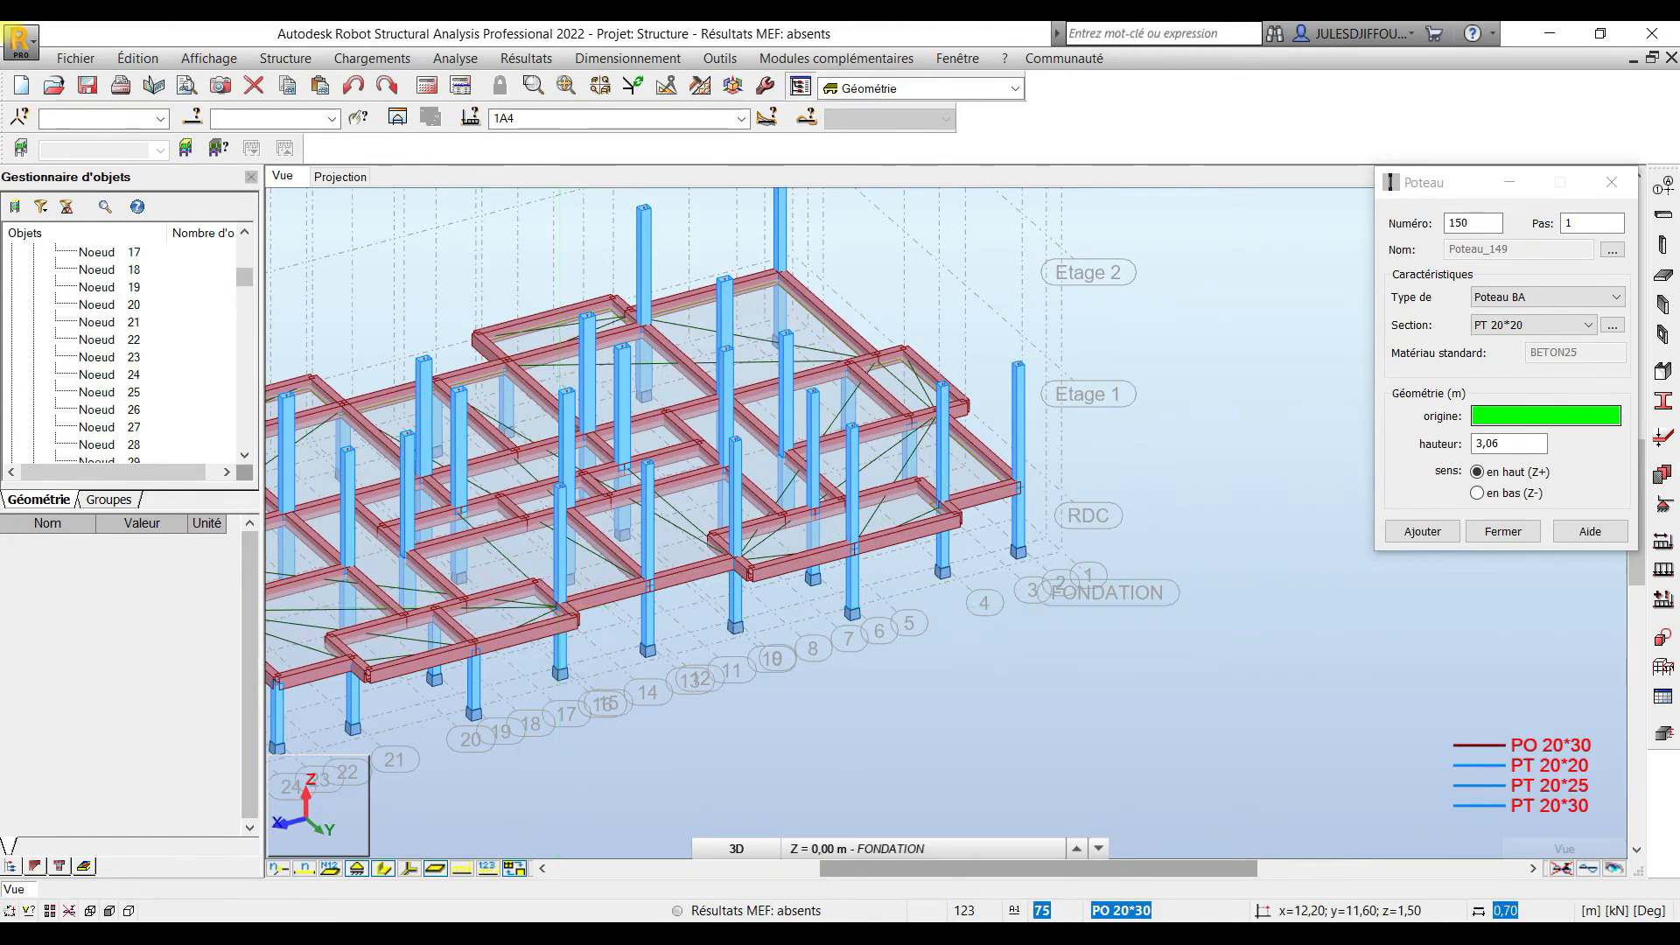
{"action": "middle_click_drag", "start_coordinate": [578, 610], "coordinate": [893, 570]}
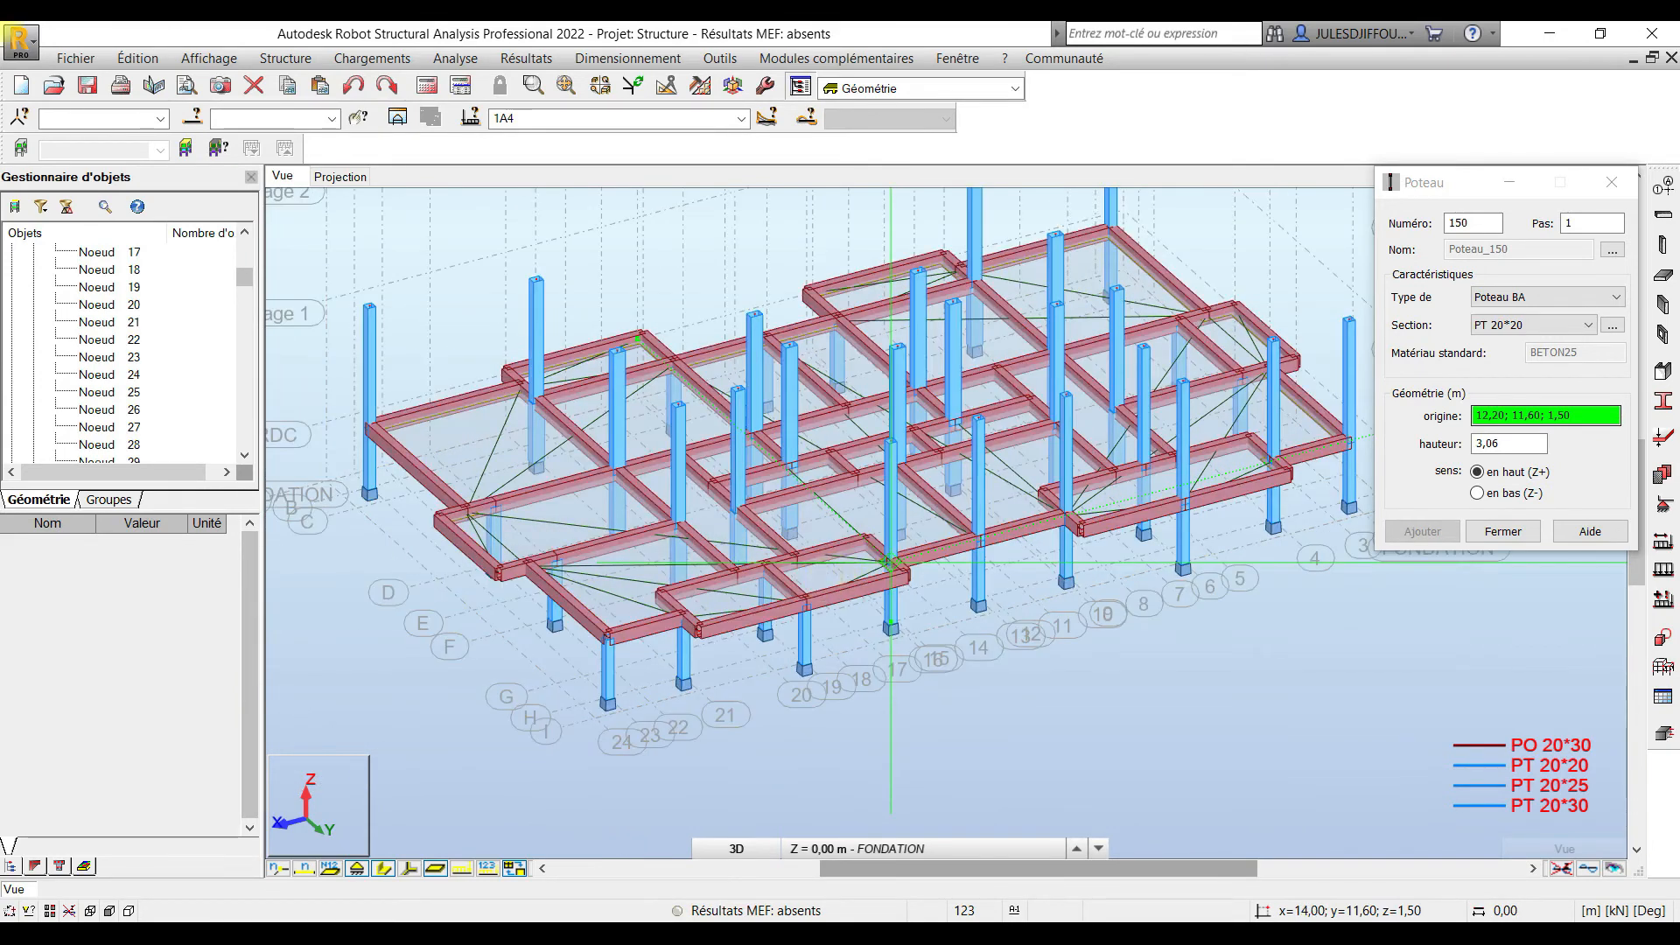
{"action": "left_click", "coordinate": [804, 603]}
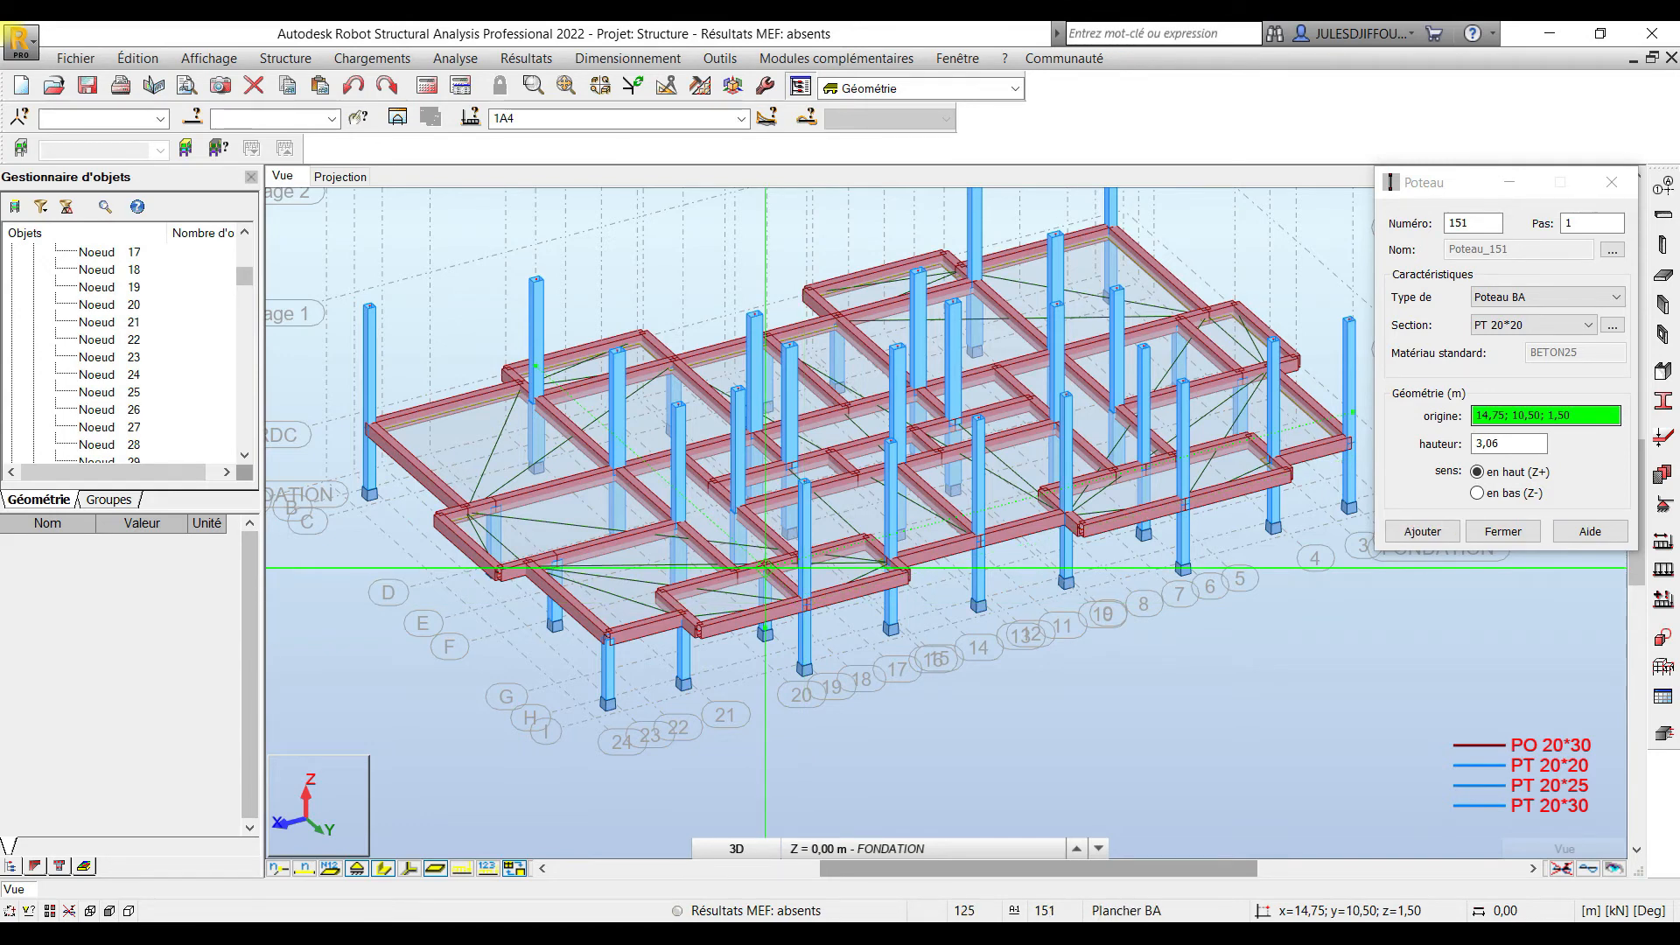
{"action": "left_click", "coordinate": [766, 567]}
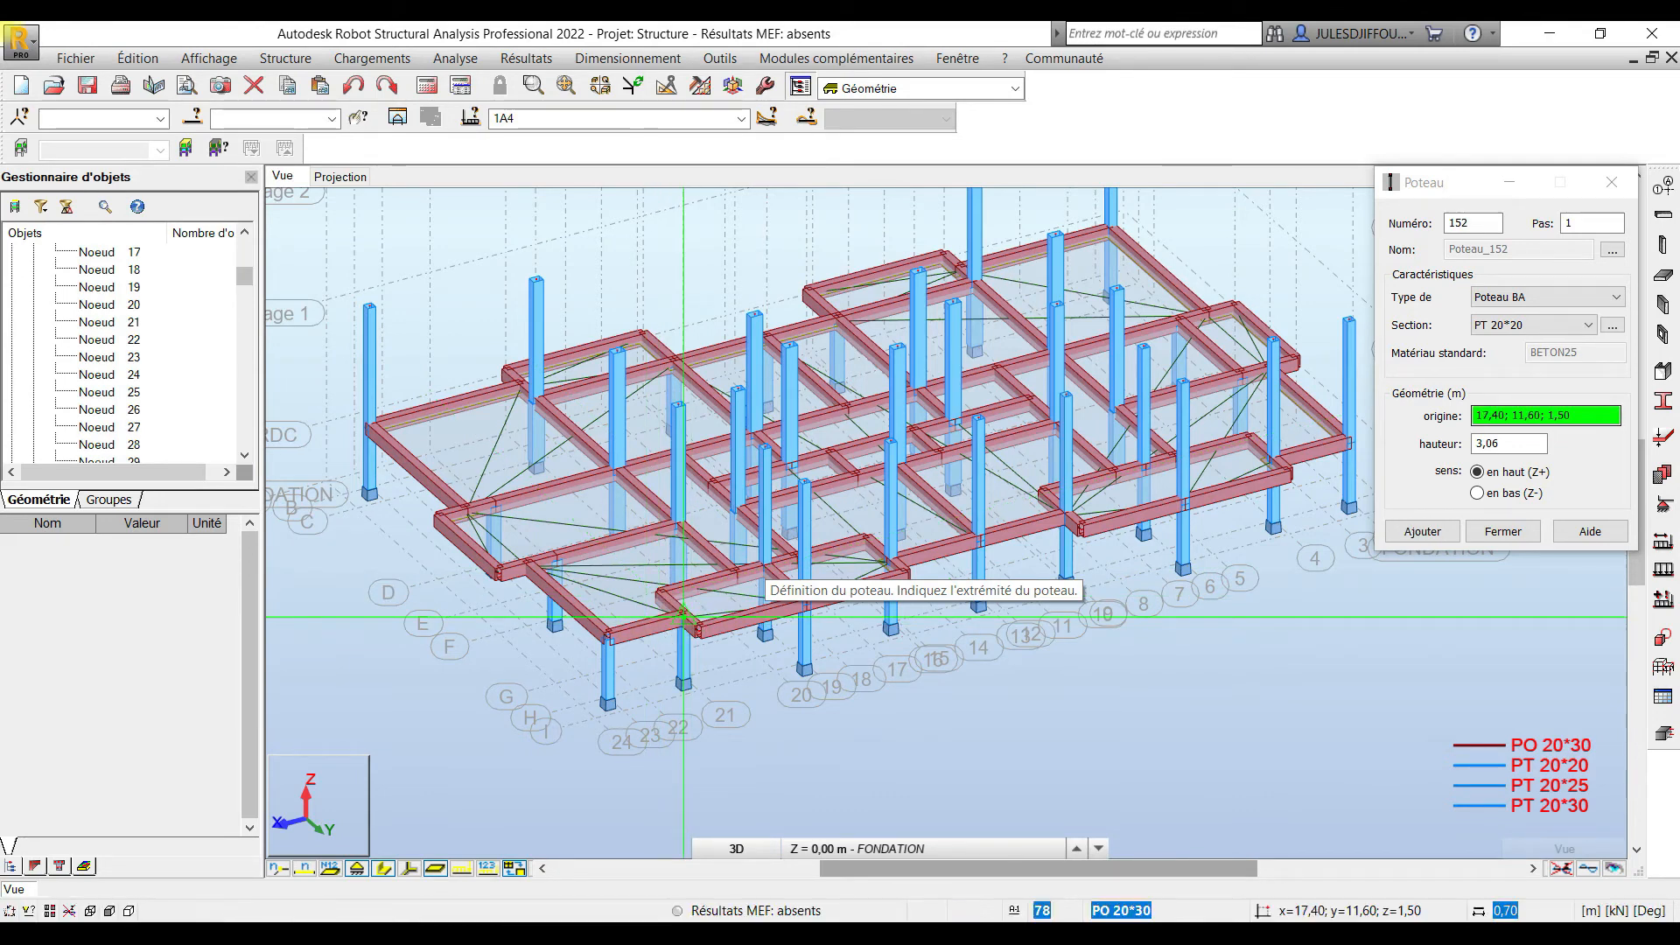
{"action": "left_click", "coordinate": [683, 617]}
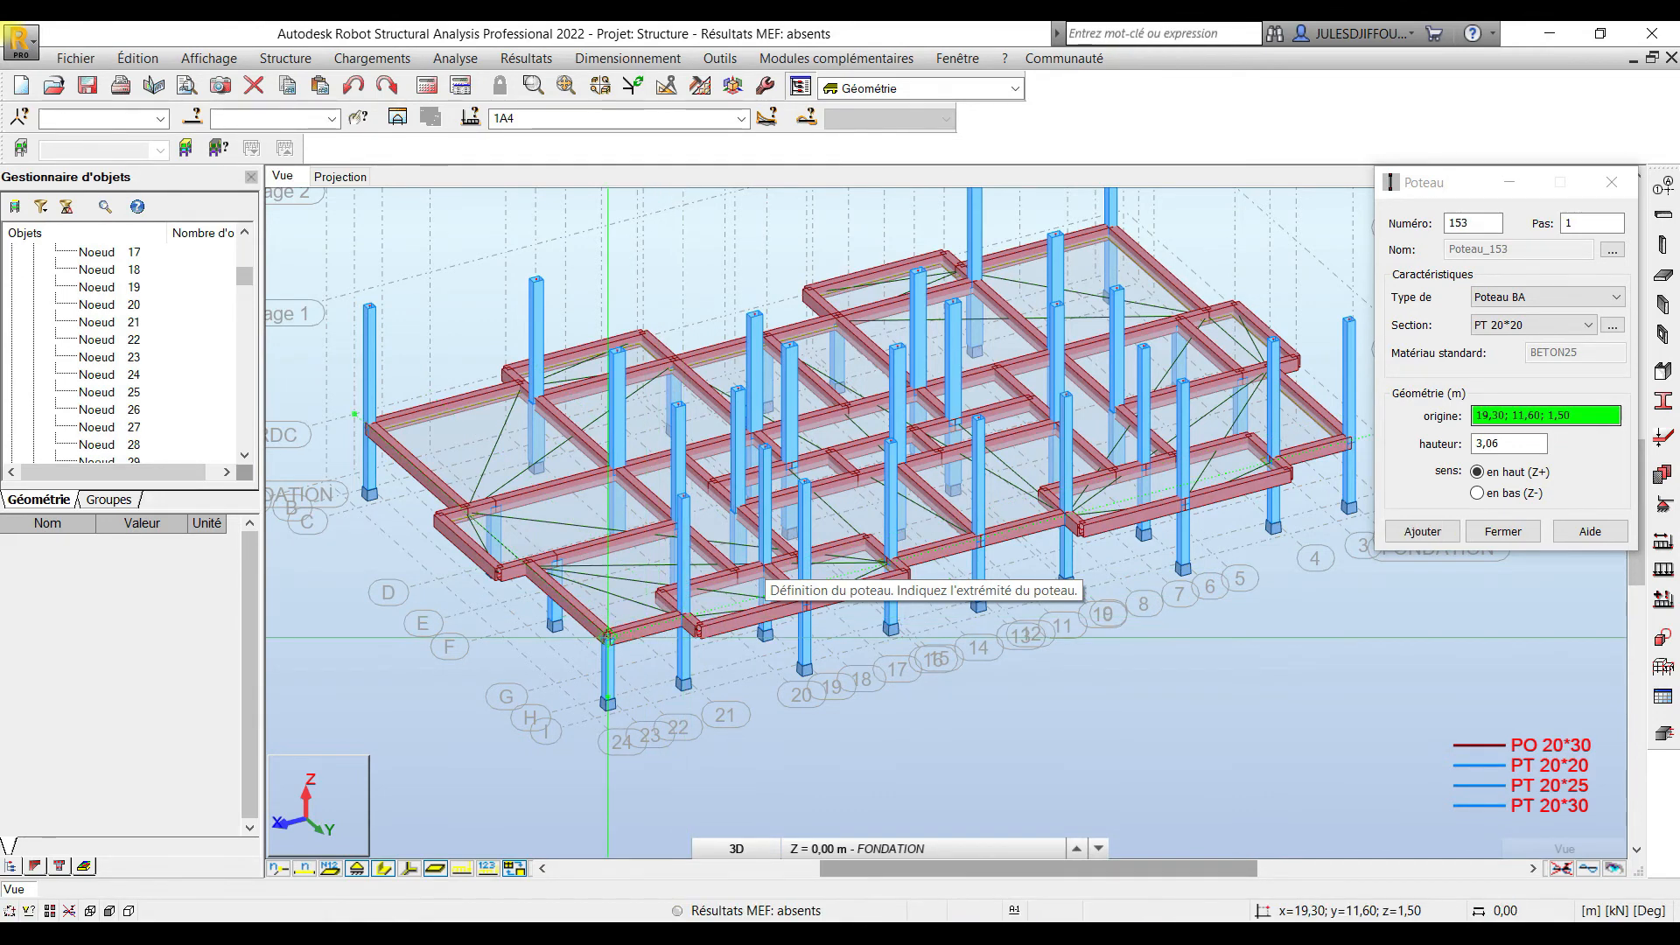
{"action": "left_click", "coordinate": [609, 636]}
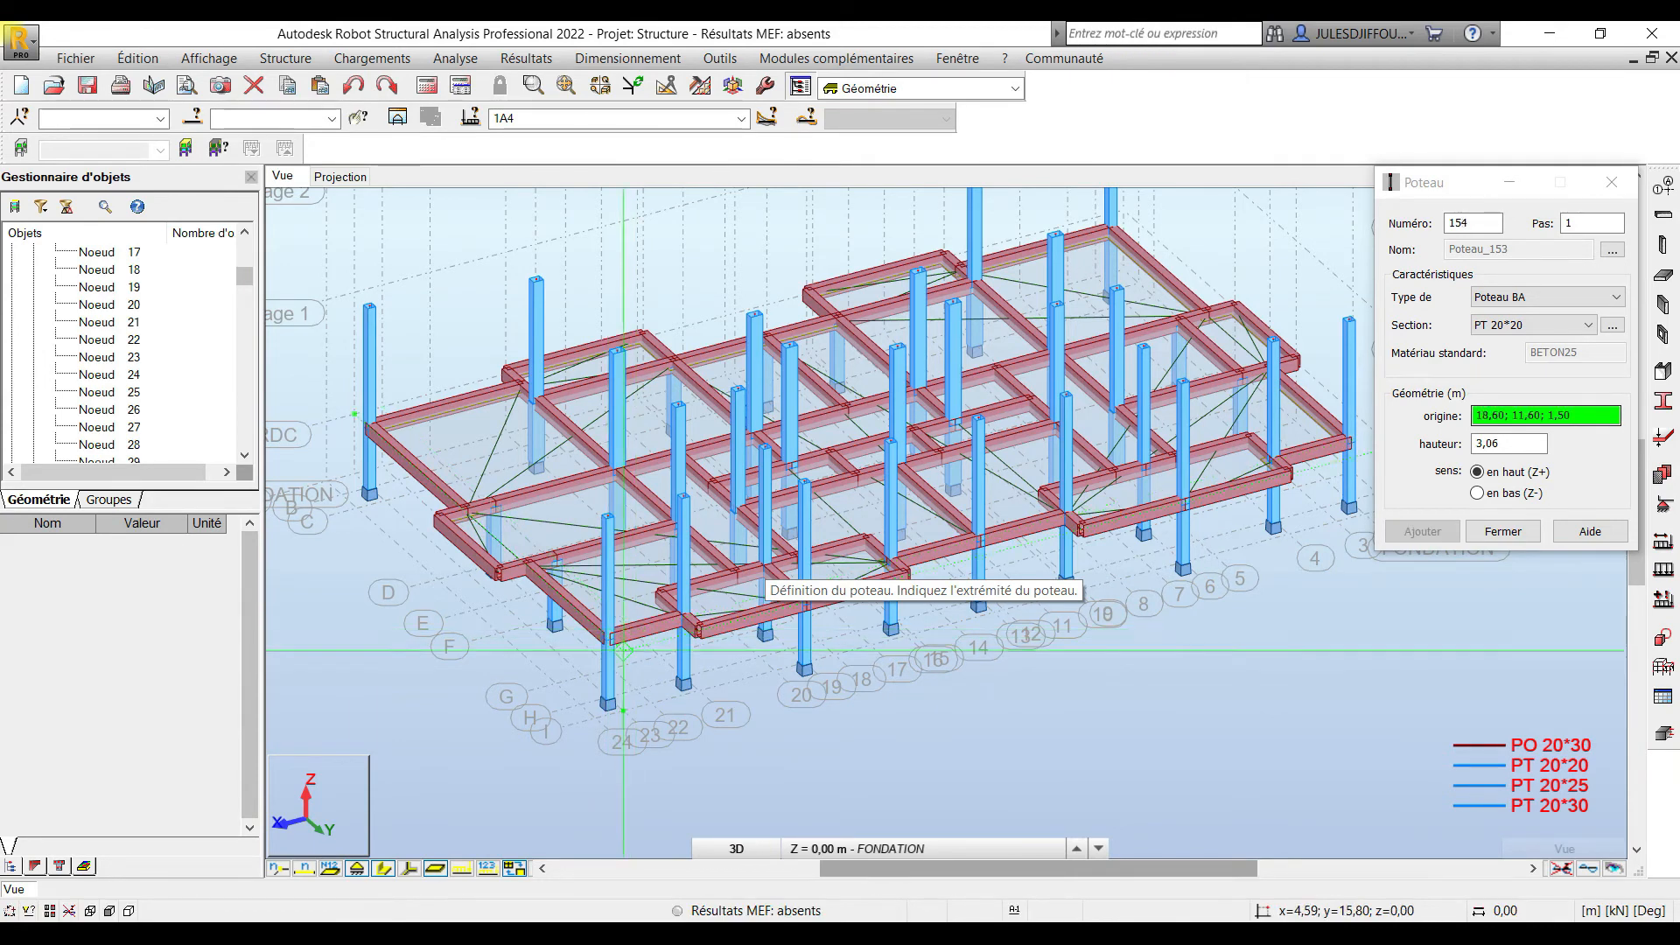
Switch the column section to PT 20*25 and place columns on x=18,60 and x=1,40 at y=7,90 and y=5,10.
{"action": "left_click", "coordinate": [1560, 332]}
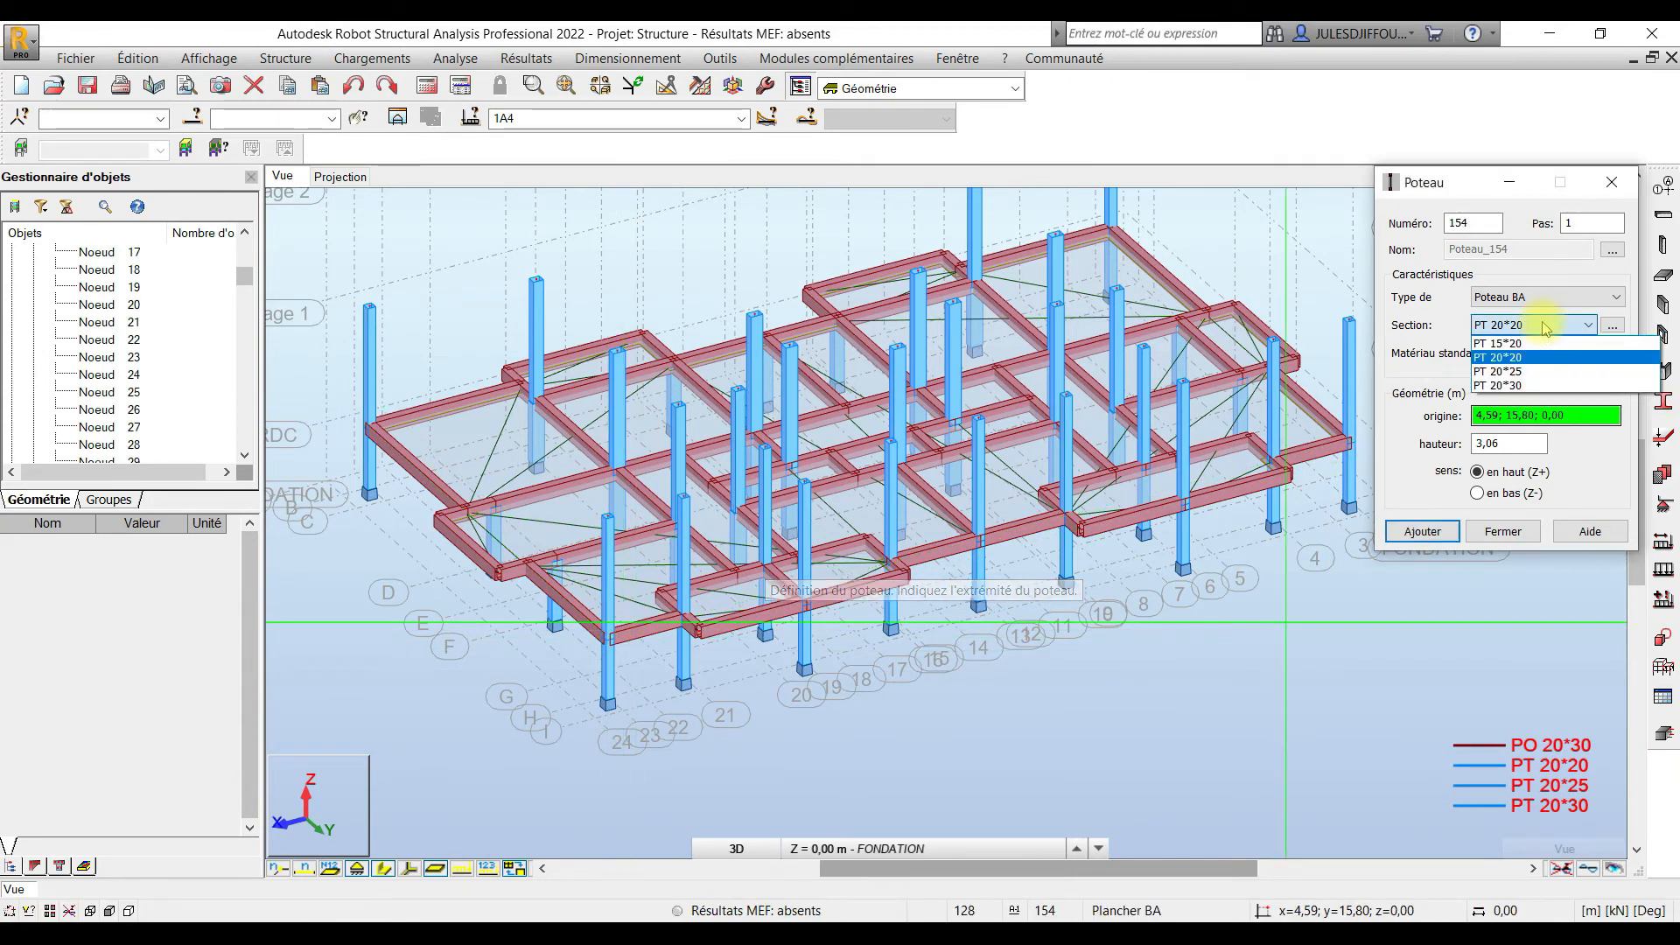
{"action": "left_click", "coordinate": [1542, 374]}
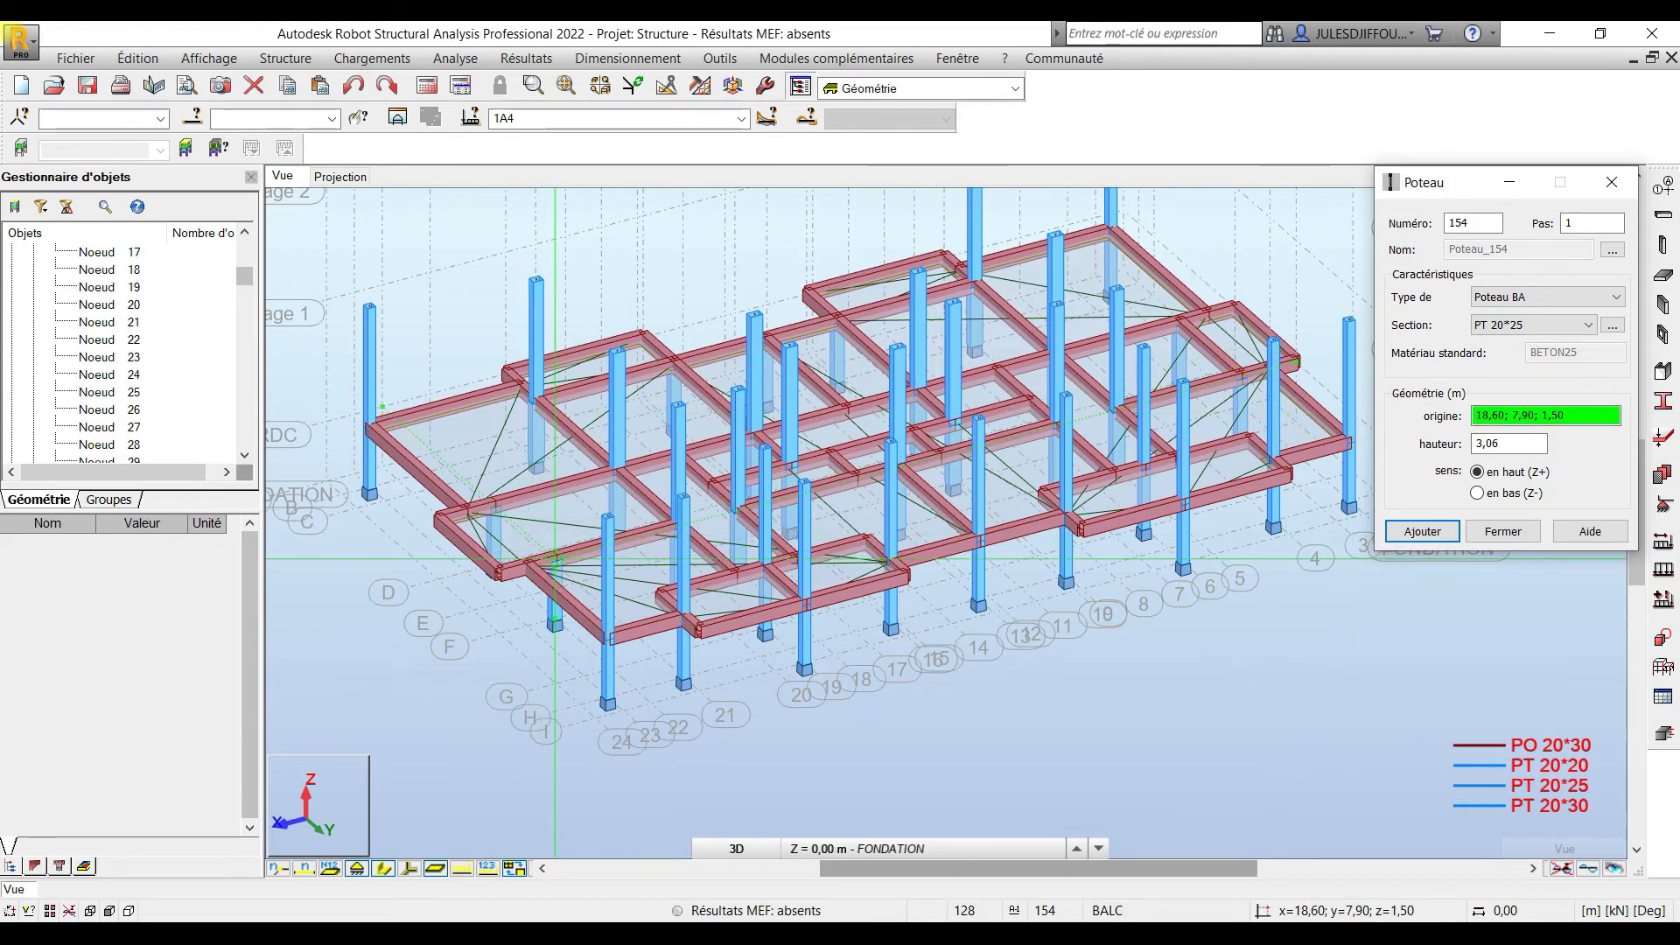
{"action": "left_click", "coordinate": [555, 559]}
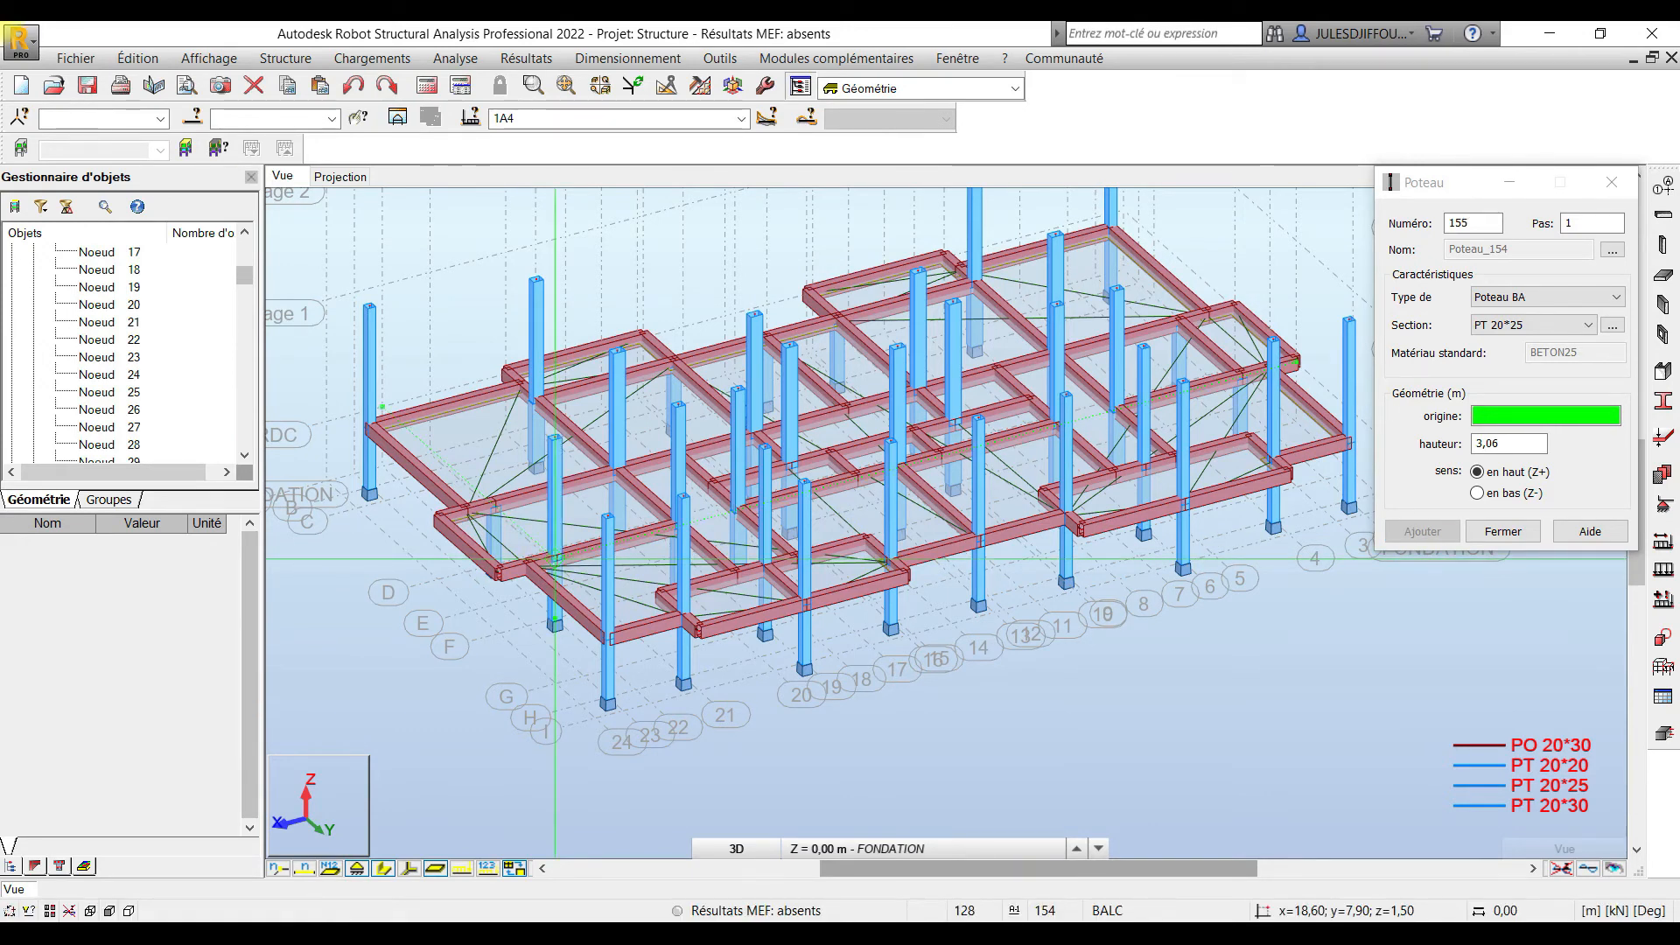
{"action": "left_click", "coordinate": [493, 505]}
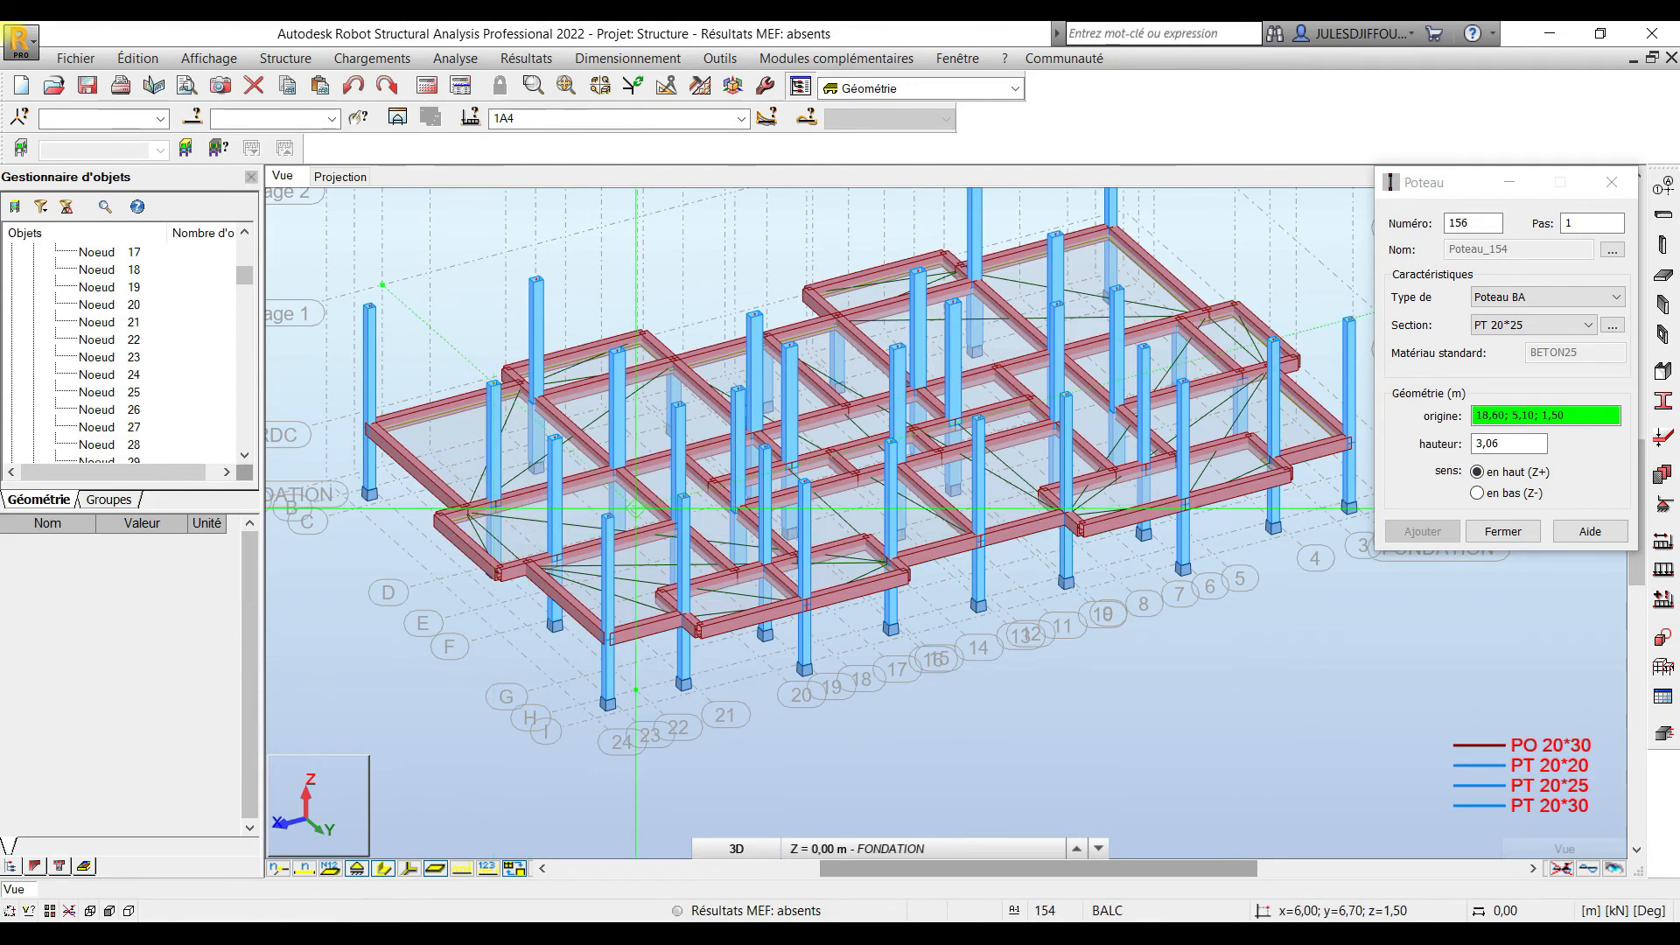
{"action": "left_click", "coordinate": [1179, 324]}
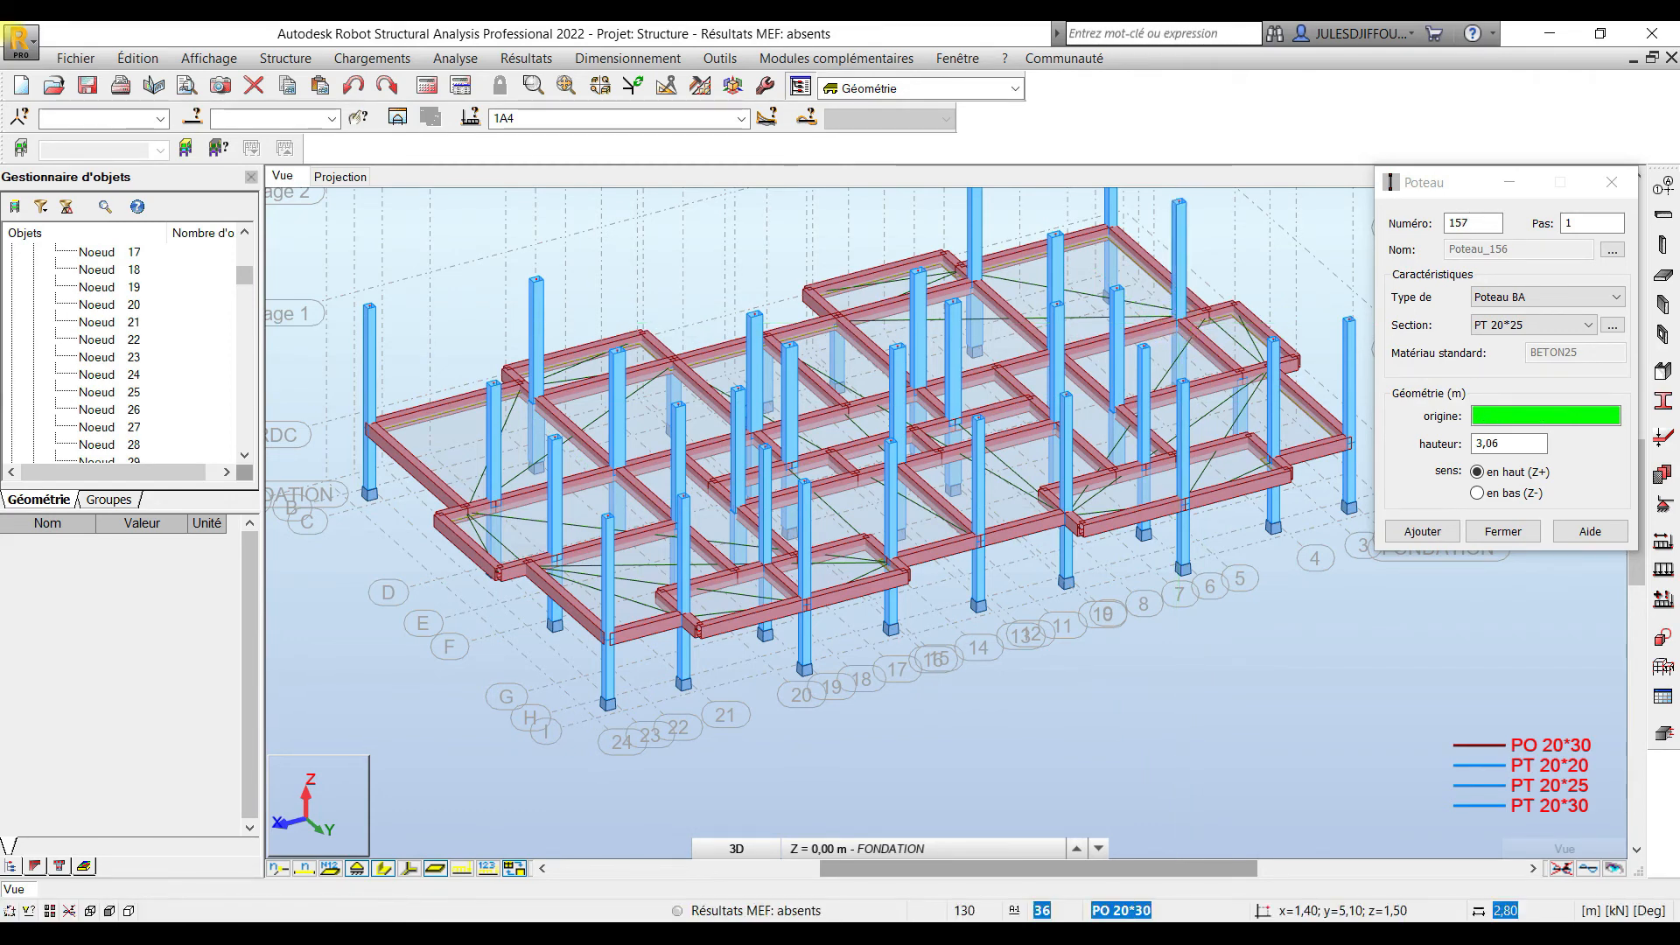
{"action": "left_click", "coordinate": [1241, 376]}
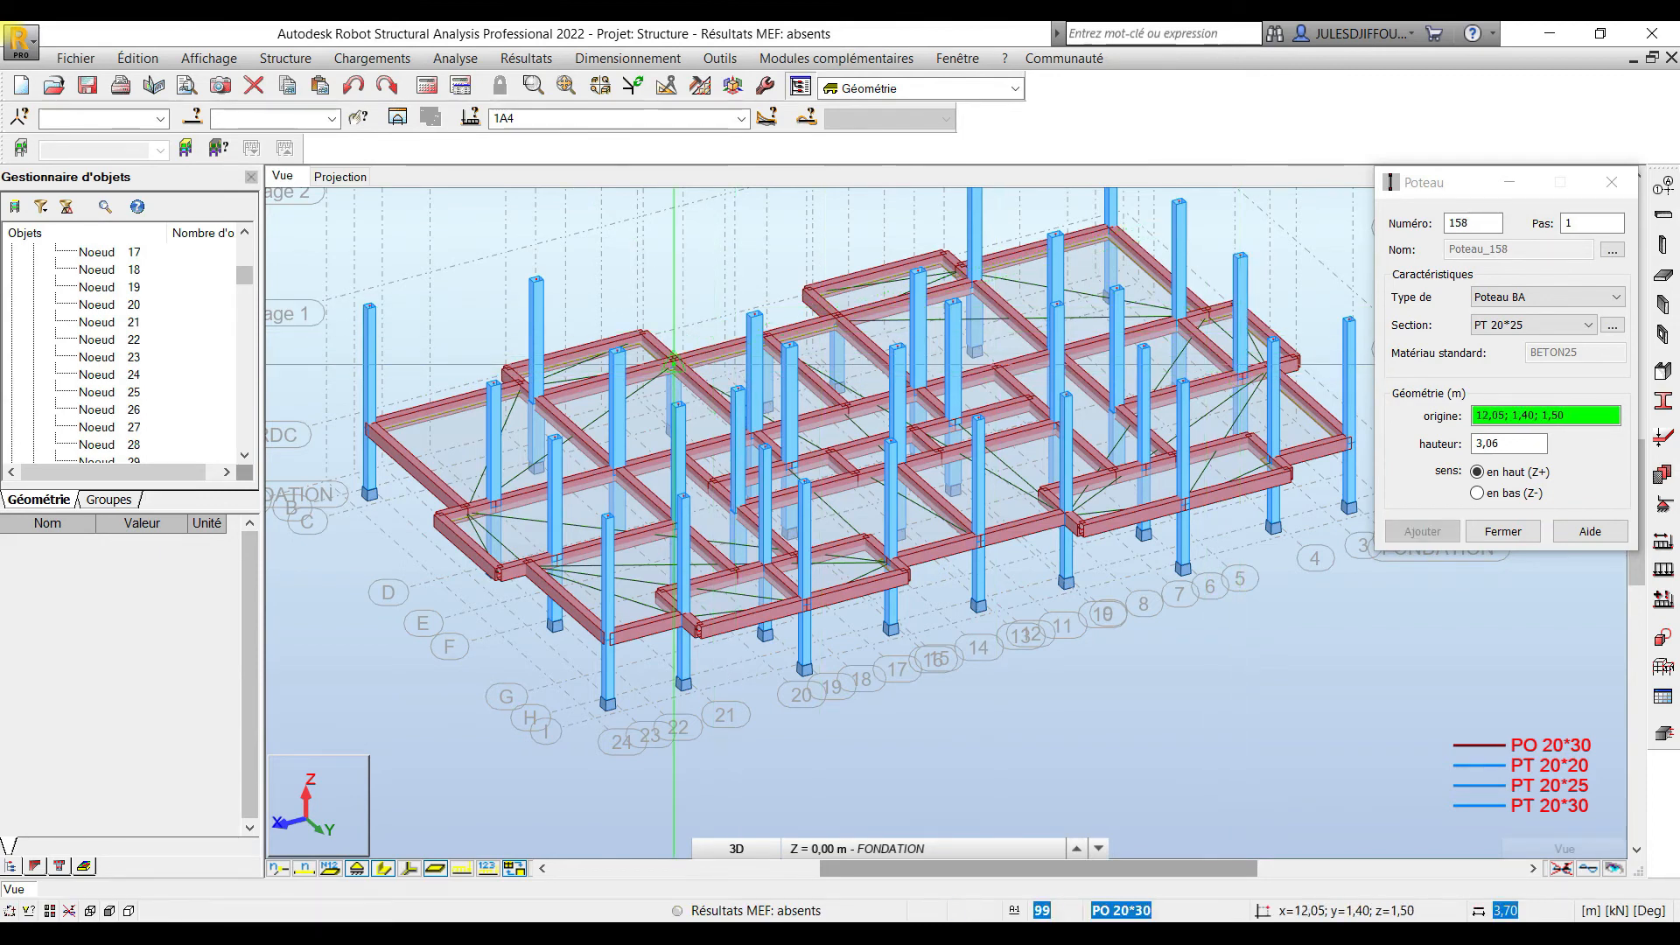
Place PT 20*25 columns at x=12,05 and x=9,75 on y=1,40, plus the remaining free junction beside them, and end column placement.
{"action": "left_click", "coordinate": [674, 363]}
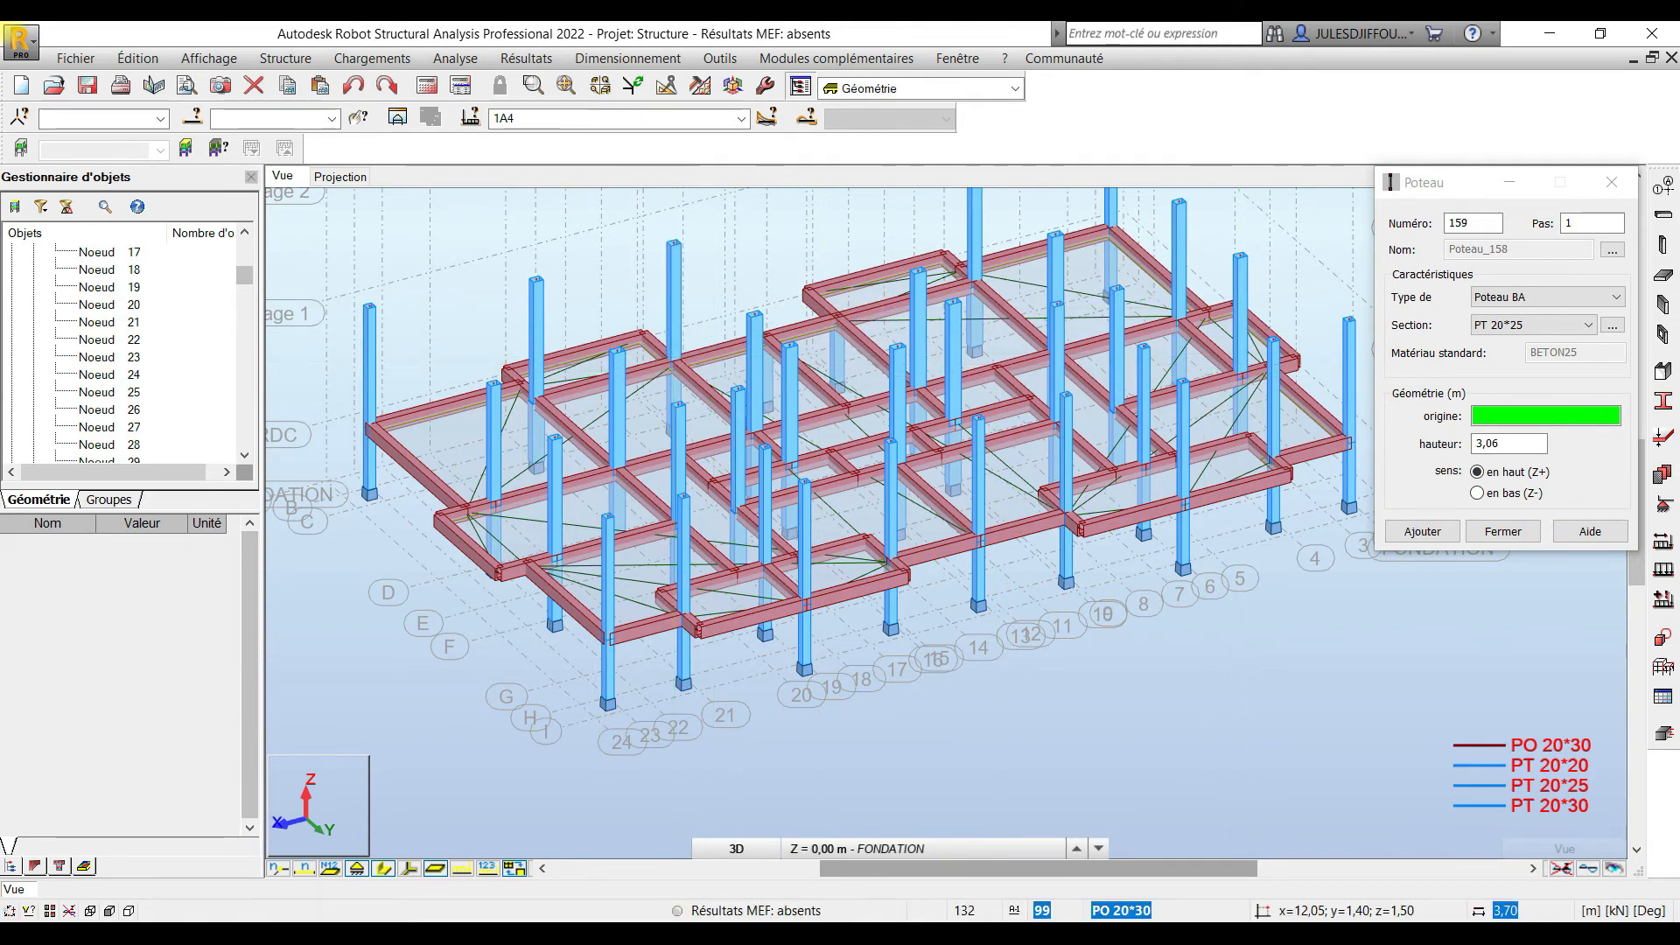
{"action": "left_click", "coordinate": [837, 322]}
{"action": "mouse_move", "coordinate": [840, 331]}
{"action": "middle_mouse_down"}
{"action": "mouse_move", "coordinate": [851, 379]}
{"action": "mouse_move", "coordinate": [832, 382]}
{"action": "middle_mouse_up"}
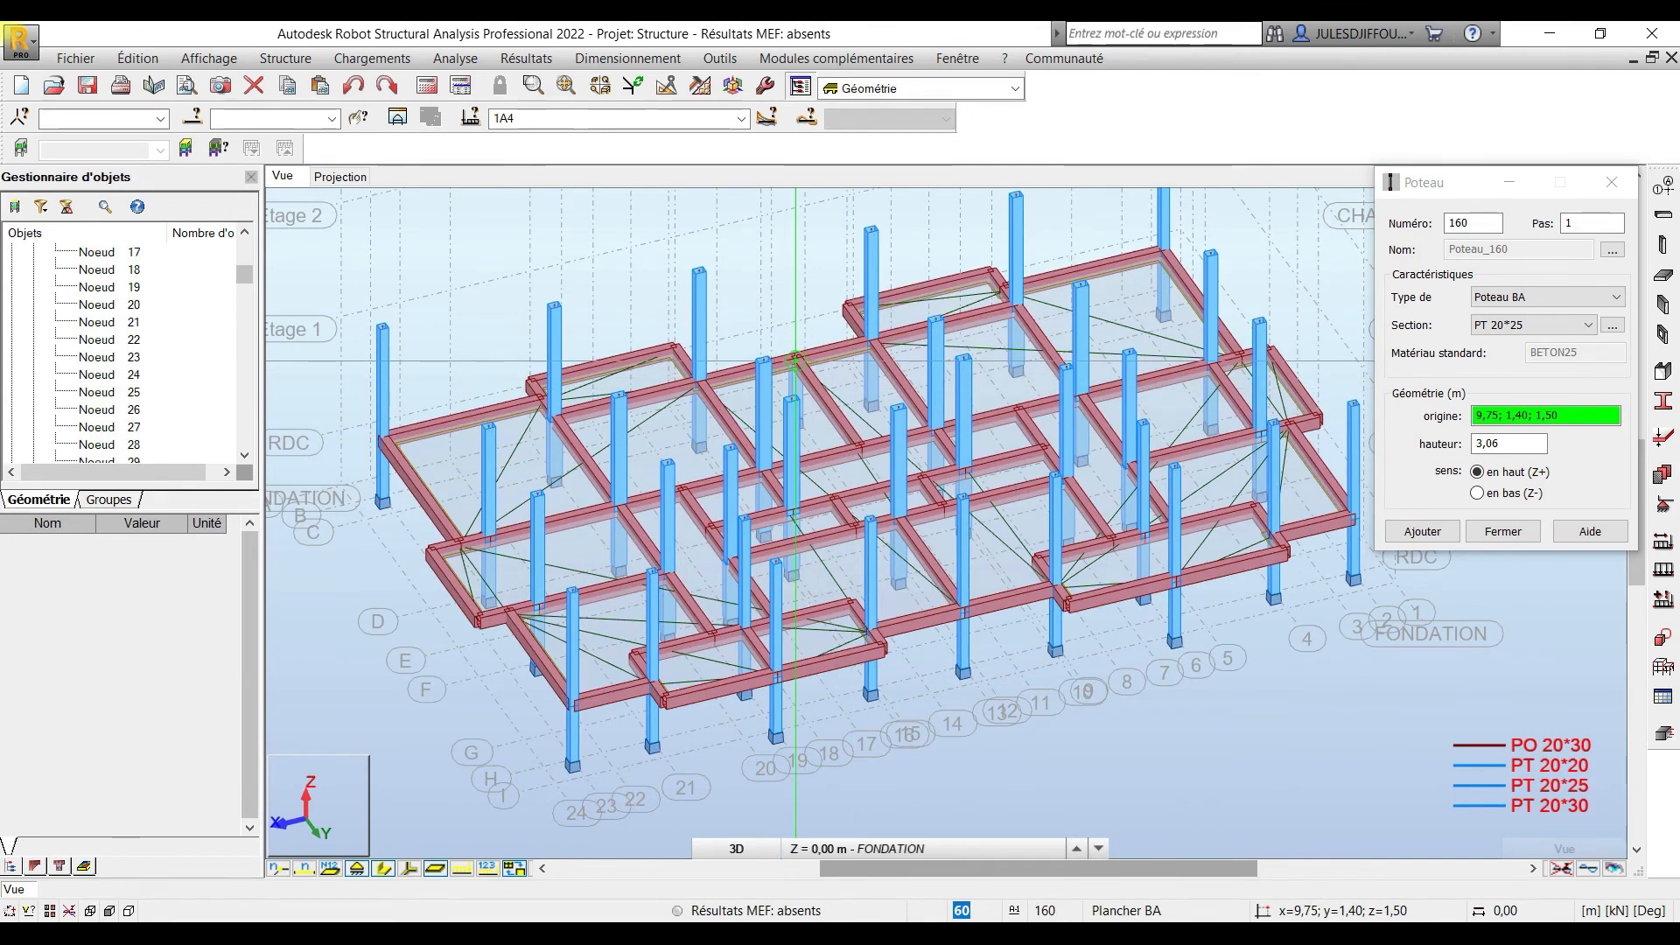
{"action": "left_click", "coordinate": [796, 360]}
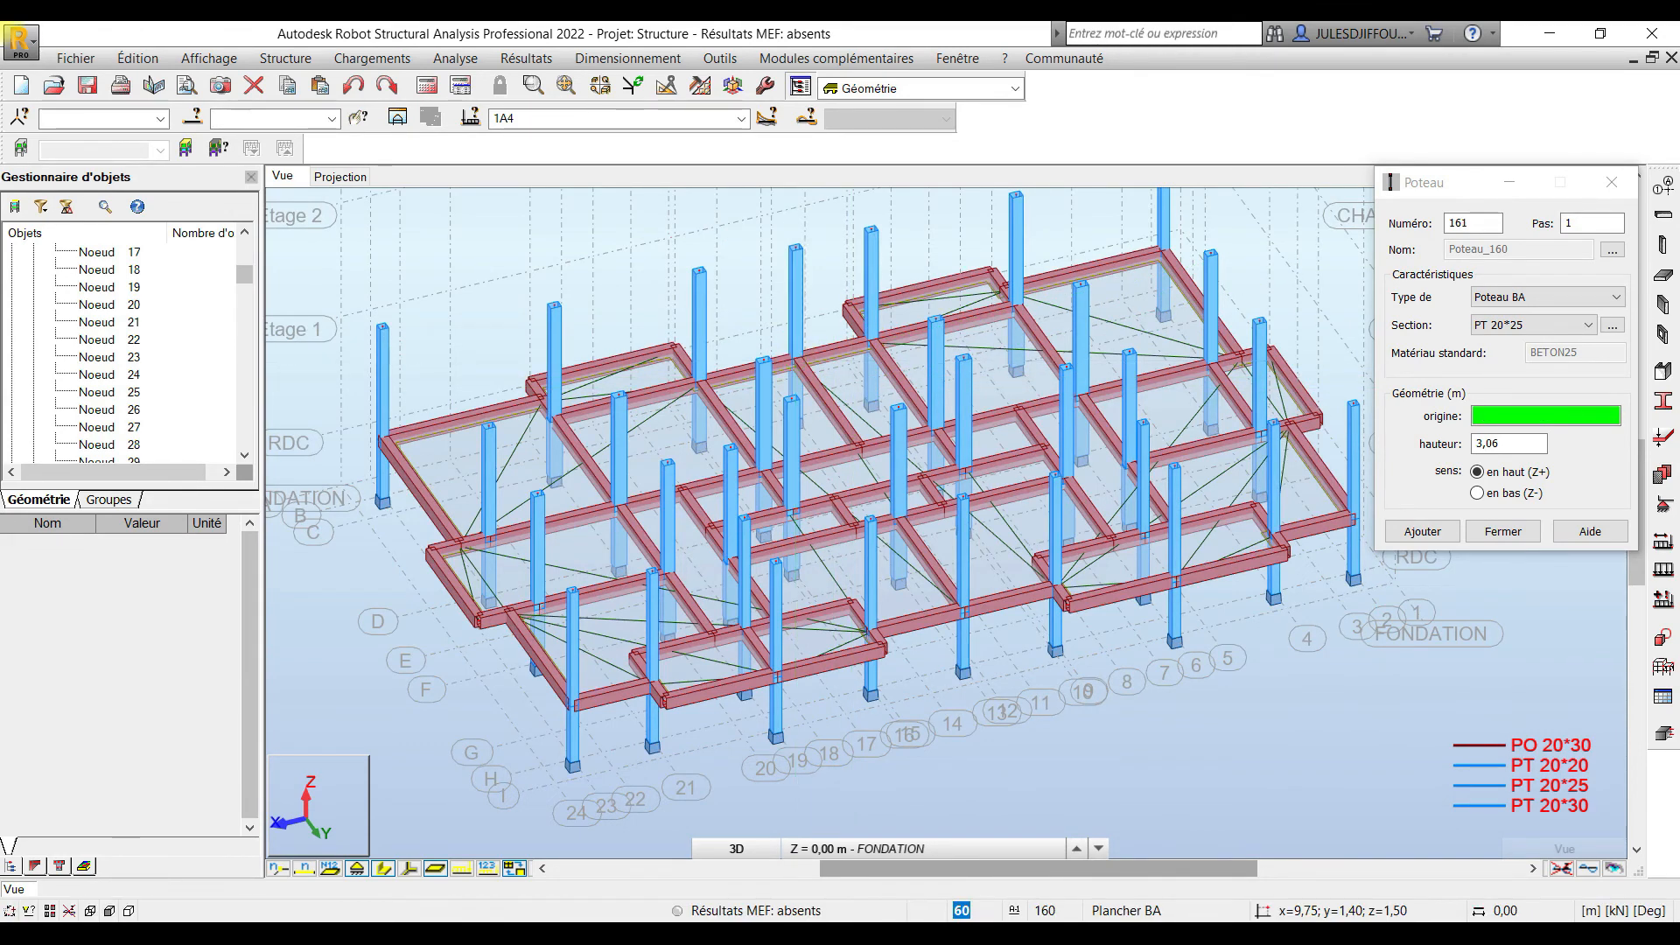
{"action": "left_click", "coordinate": [1487, 531]}
Run the structure verification on the model with the new columns, check for errors and warnings, and close the report.
{"action": "middle_click_drag", "start_coordinate": [1184, 716], "coordinate": [1378, 711], "text": "shift"}
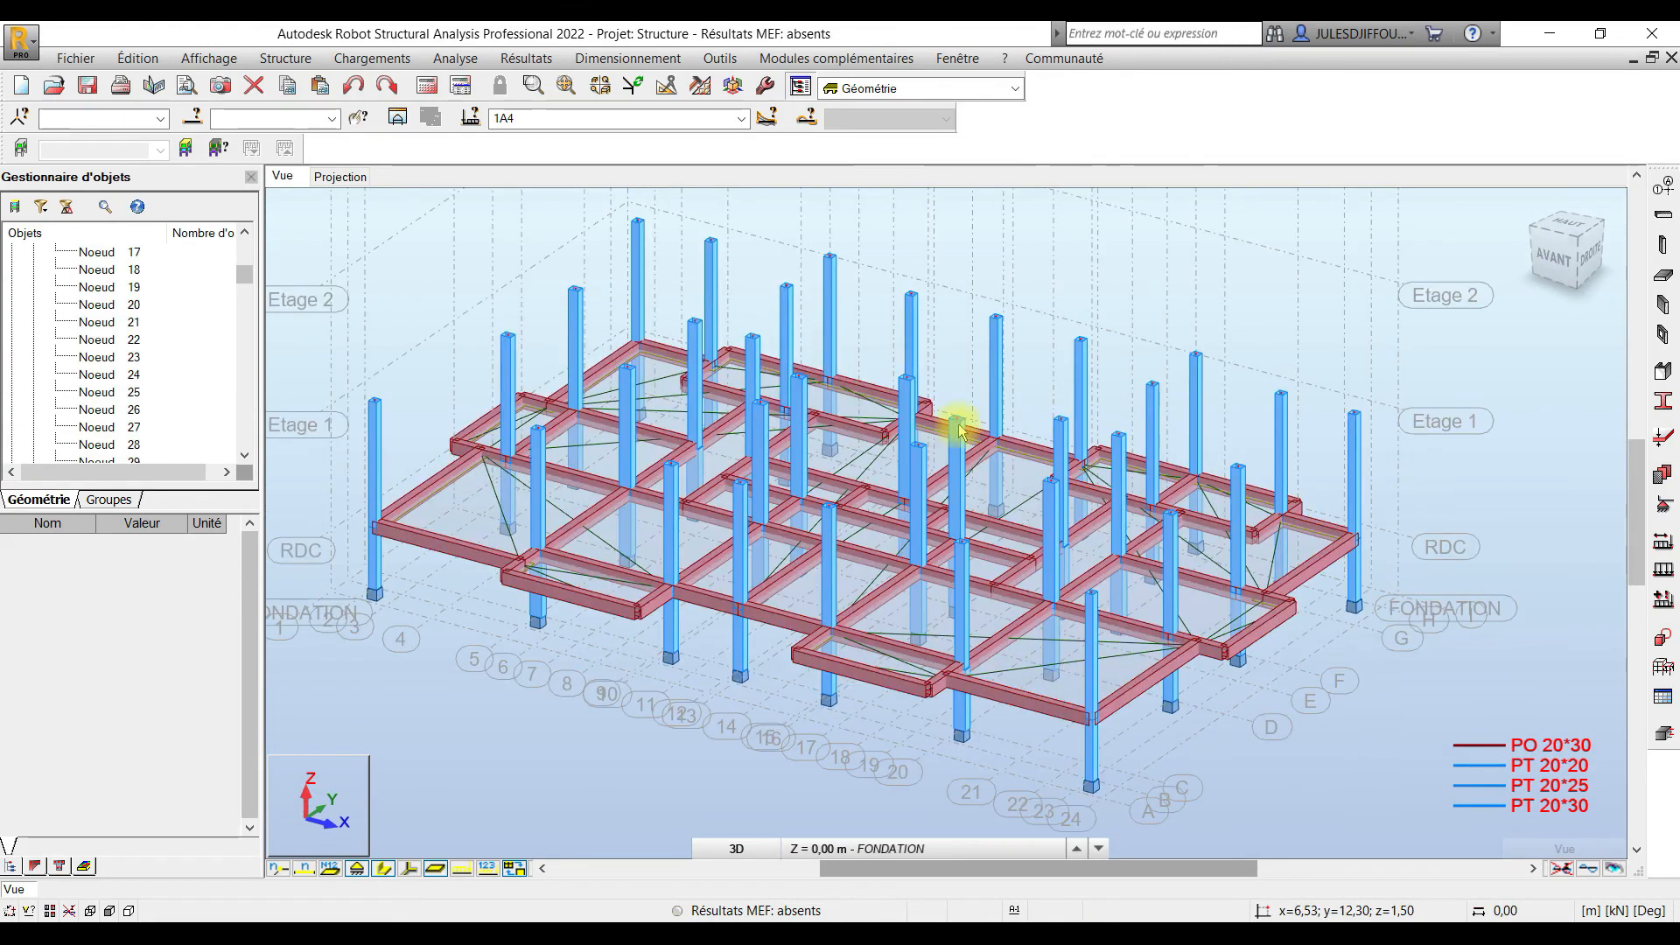
{"action": "left_click", "coordinate": [1588, 910]}
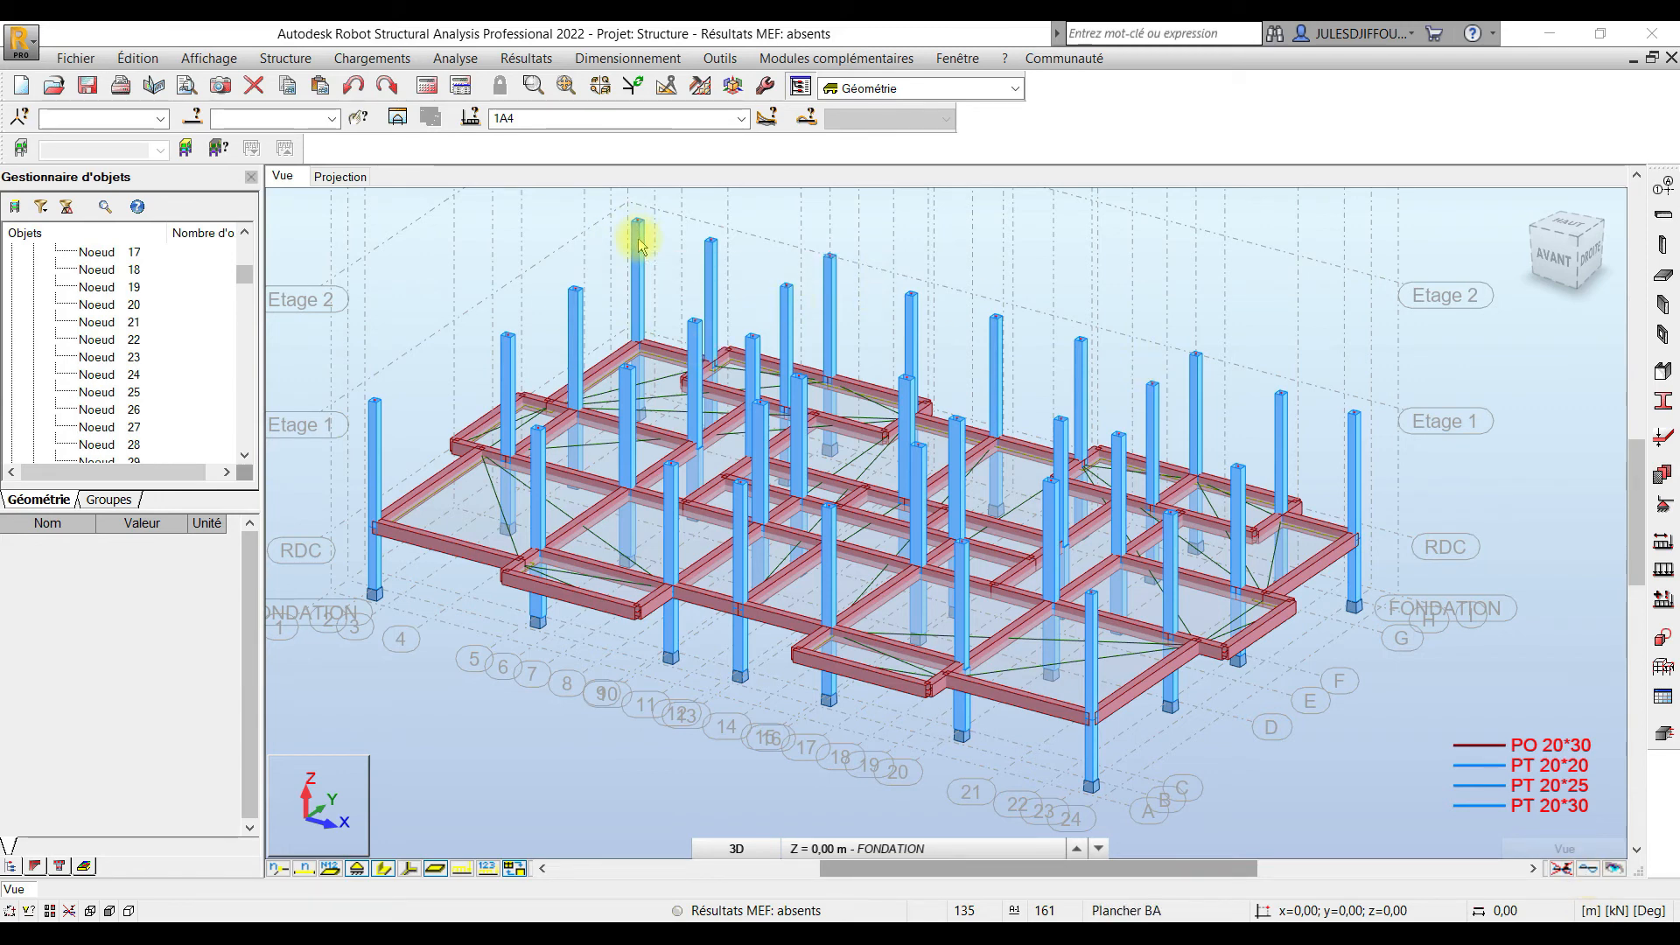
{"action": "left_click", "coordinate": [464, 60]}
{"action": "left_click", "coordinate": [519, 261]}
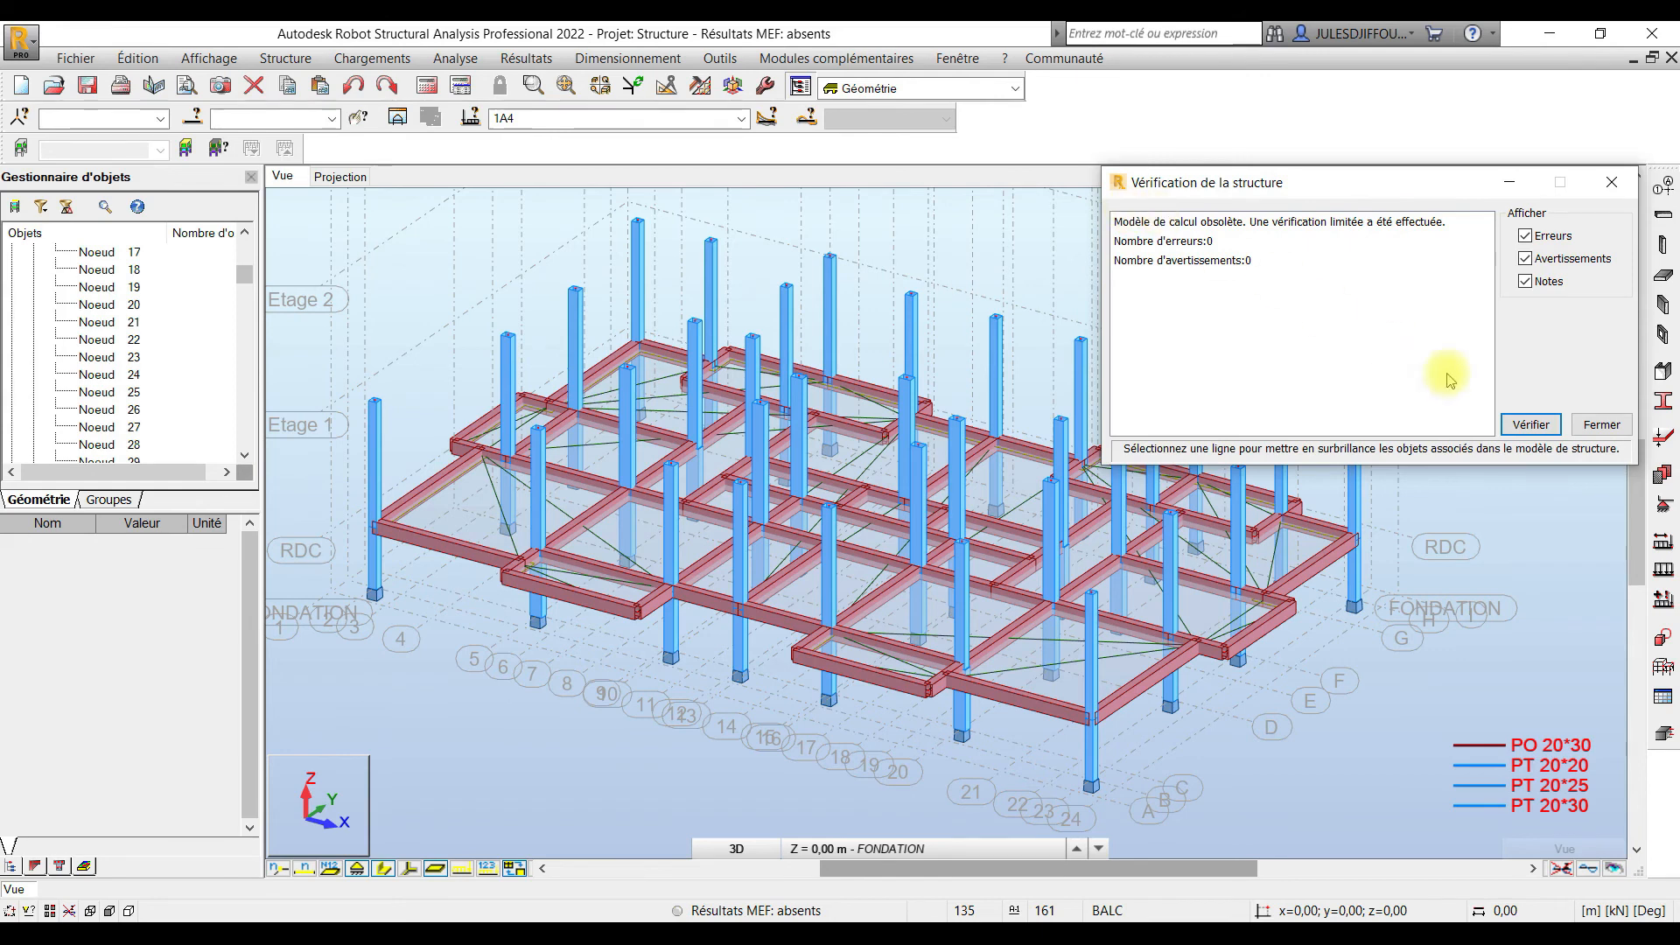
{"action": "left_click", "coordinate": [1601, 424]}
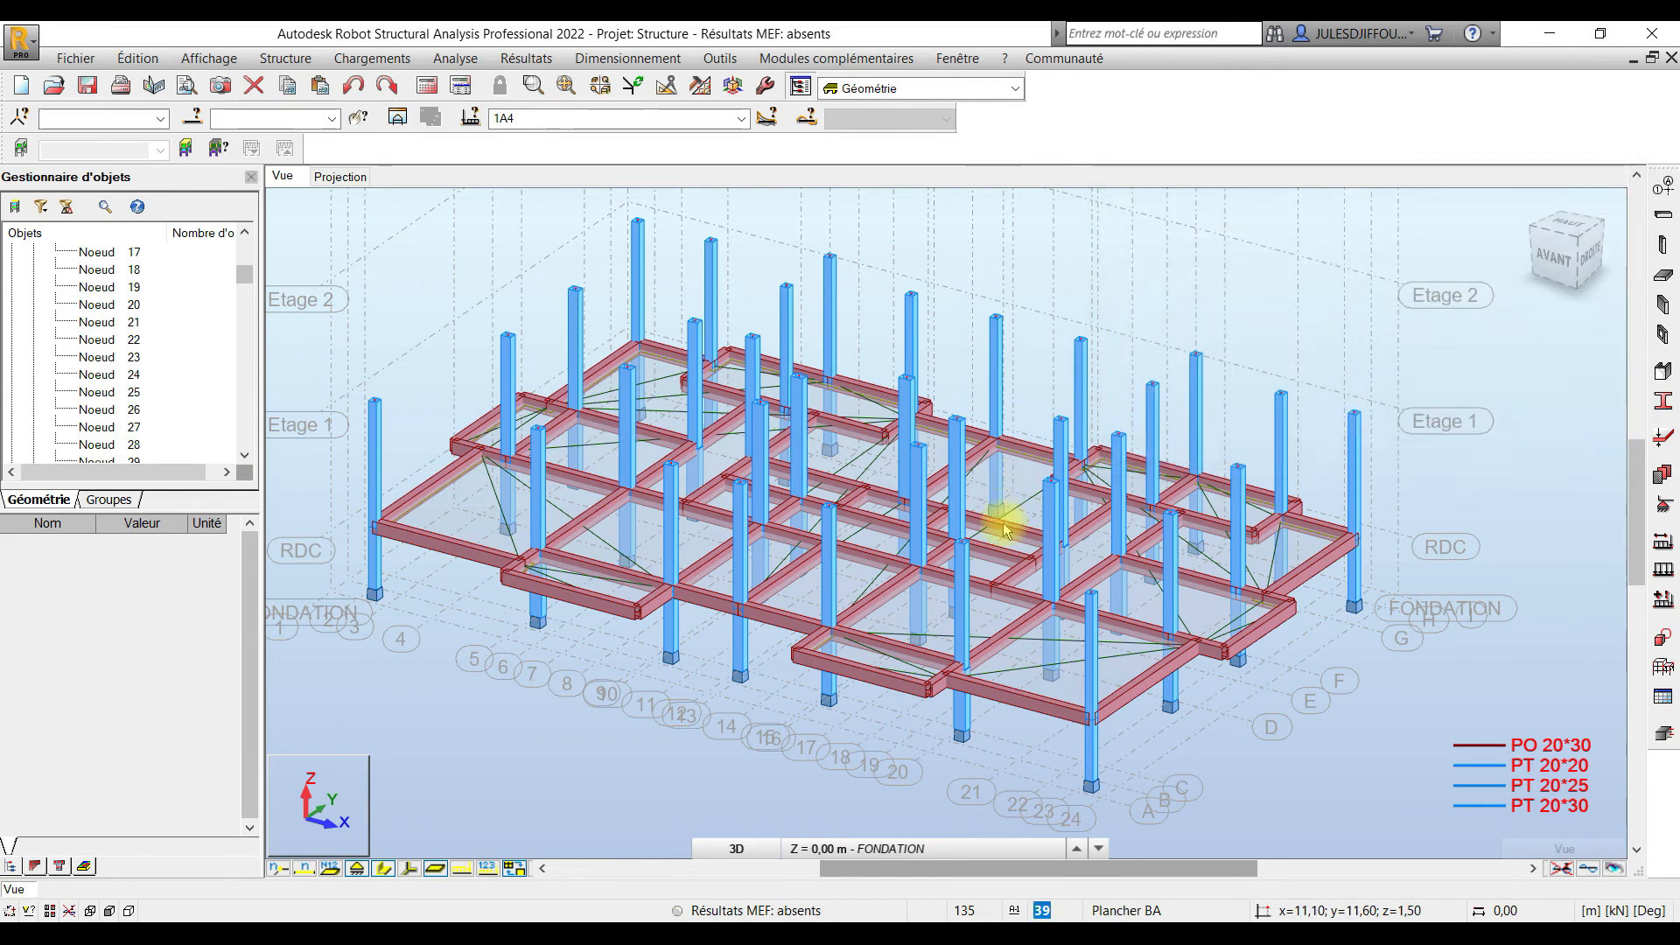